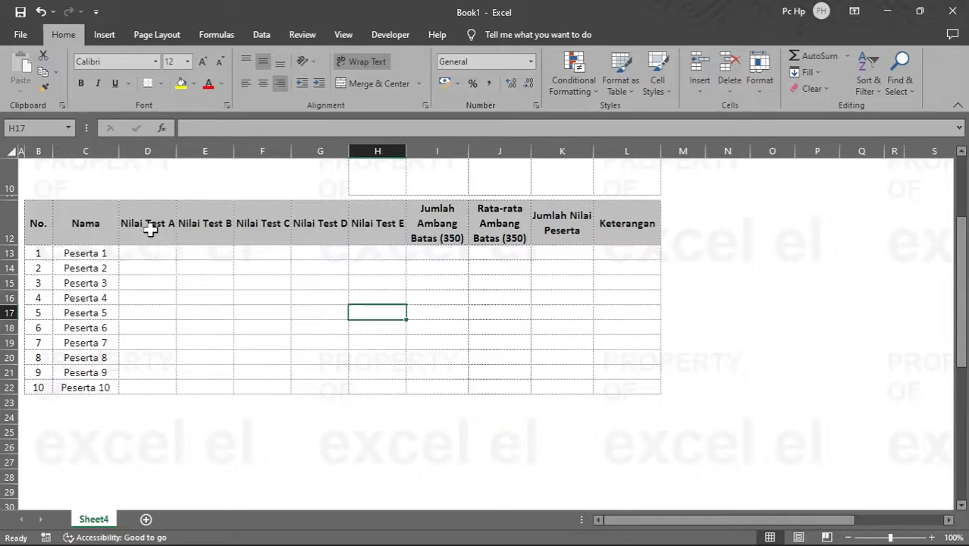
drag(152, 227, 379, 221)
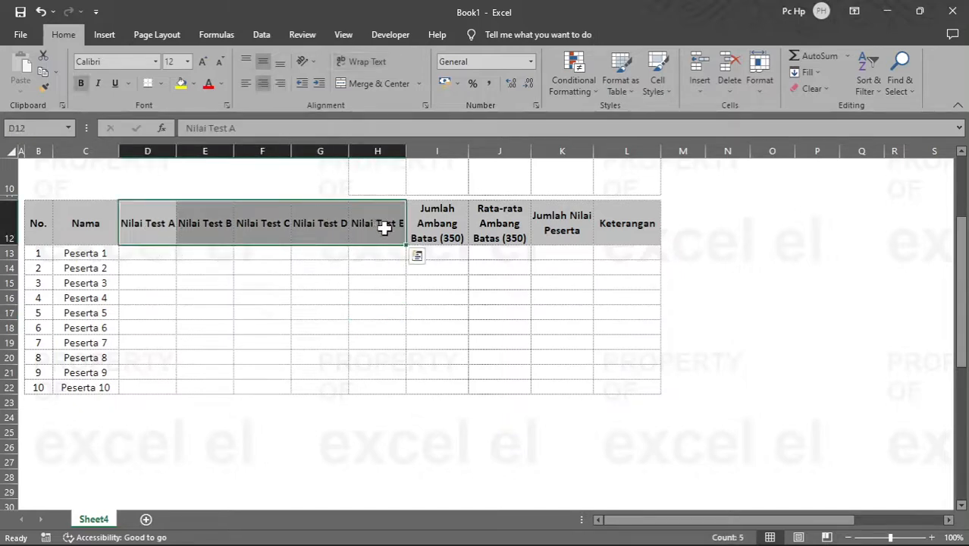
click(372, 268)
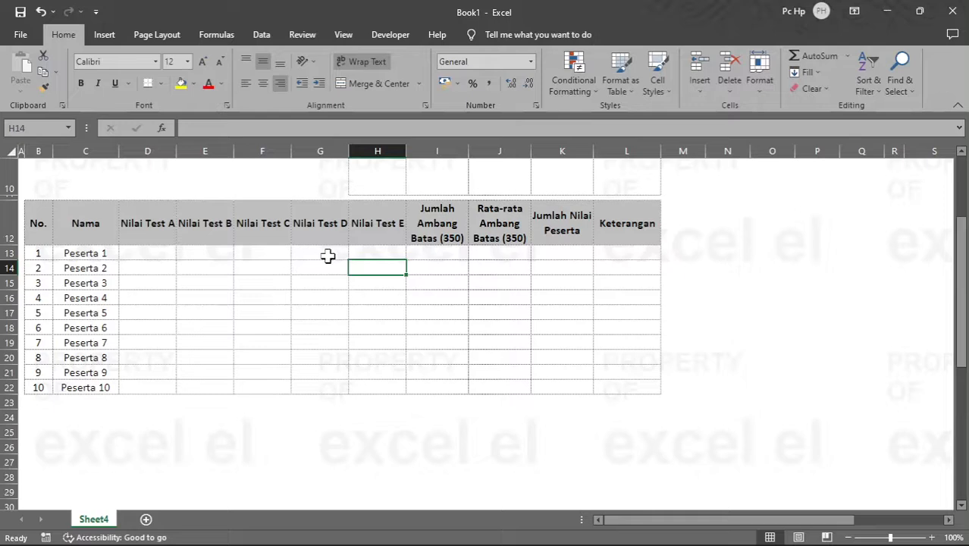
click(151, 254)
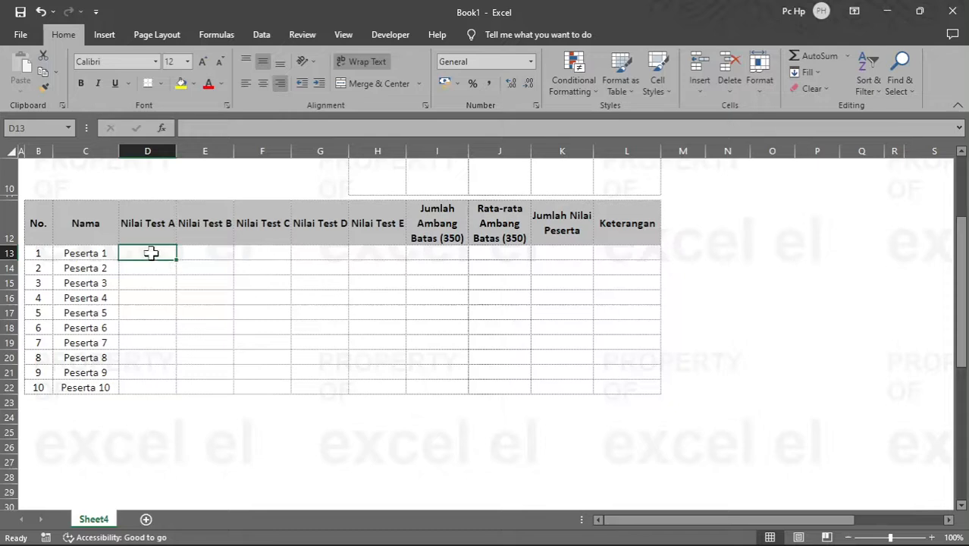
drag(151, 254, 379, 340)
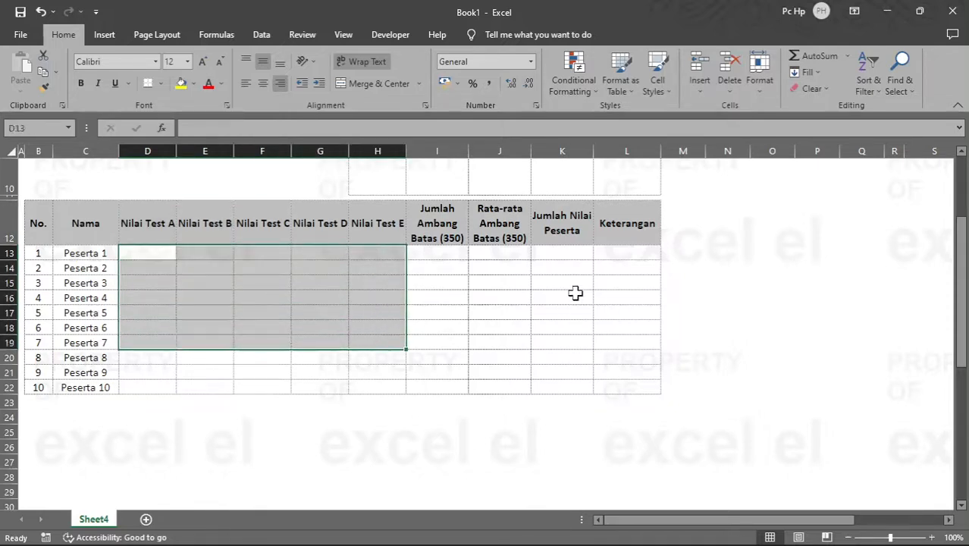
Step: Enter =RANDBETWEEN(90;500) in cell N13 and fill the formula across the range N13:R22
click(727, 252)
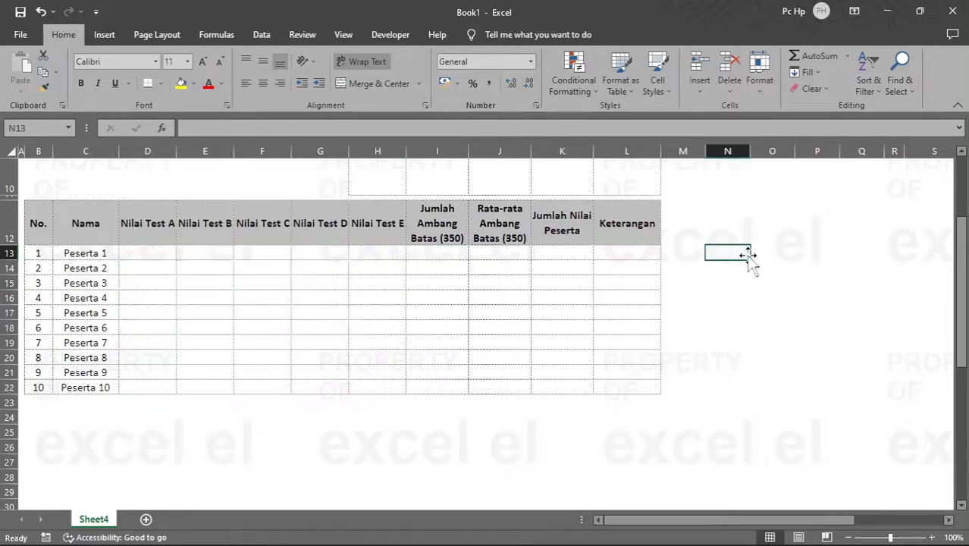
text(=rand)
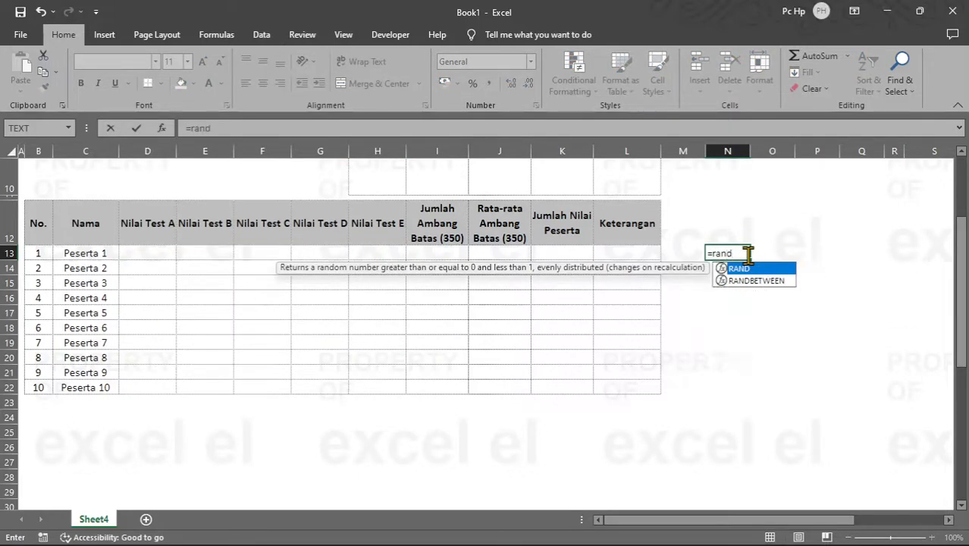
key(Down)
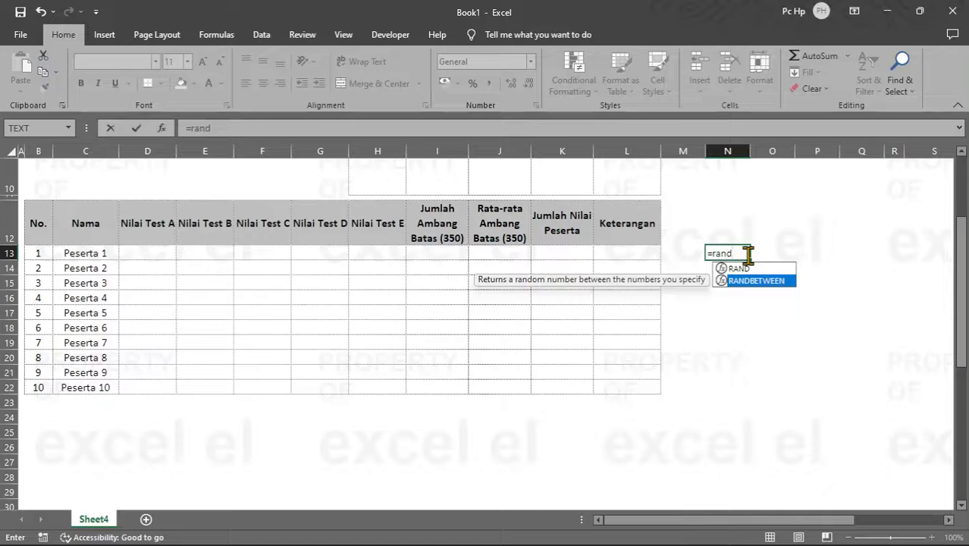
key(Tab)
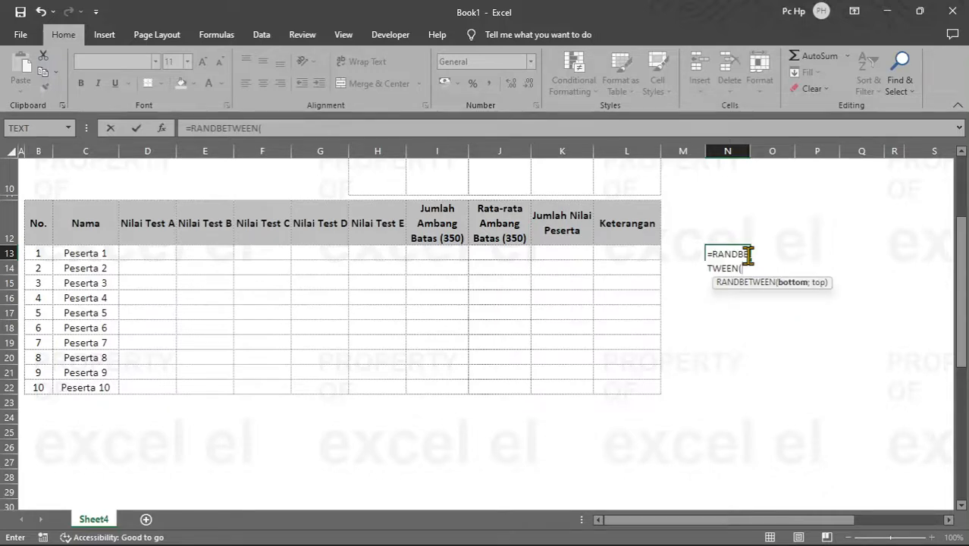
text(90;500)
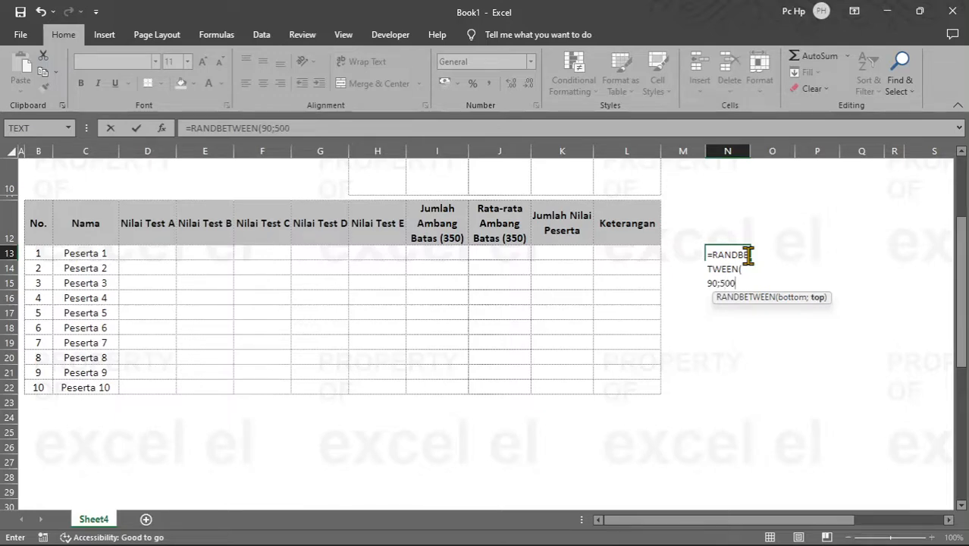
key(Return)
click(748, 255)
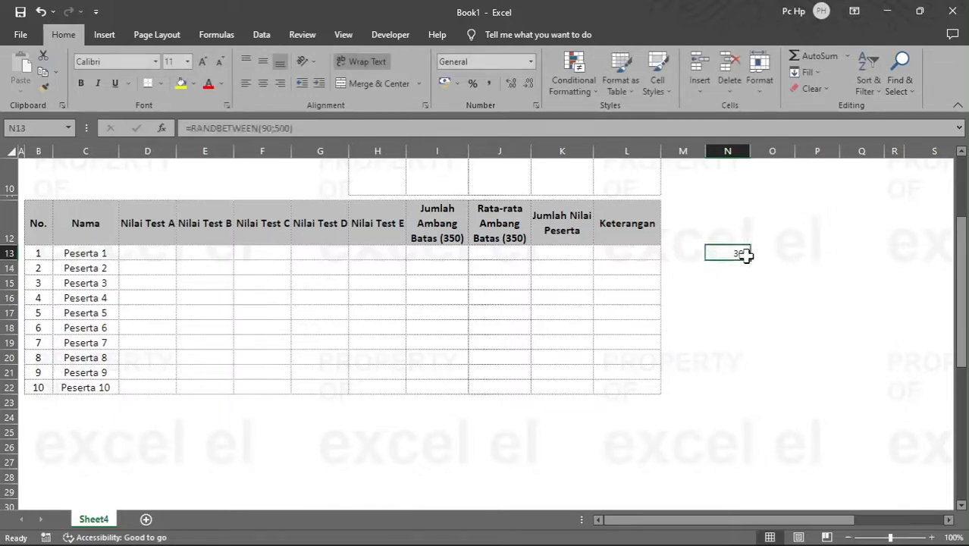
drag(751, 260, 909, 395)
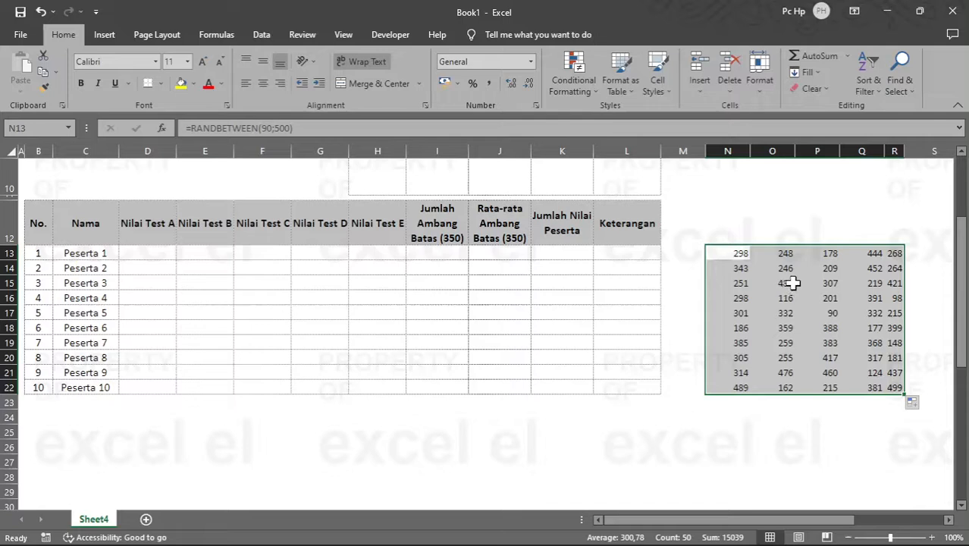
Step: Copy the random numbers as plain values into the test score cells from D13 and clear helper columns N to R
key(ctrl+c)
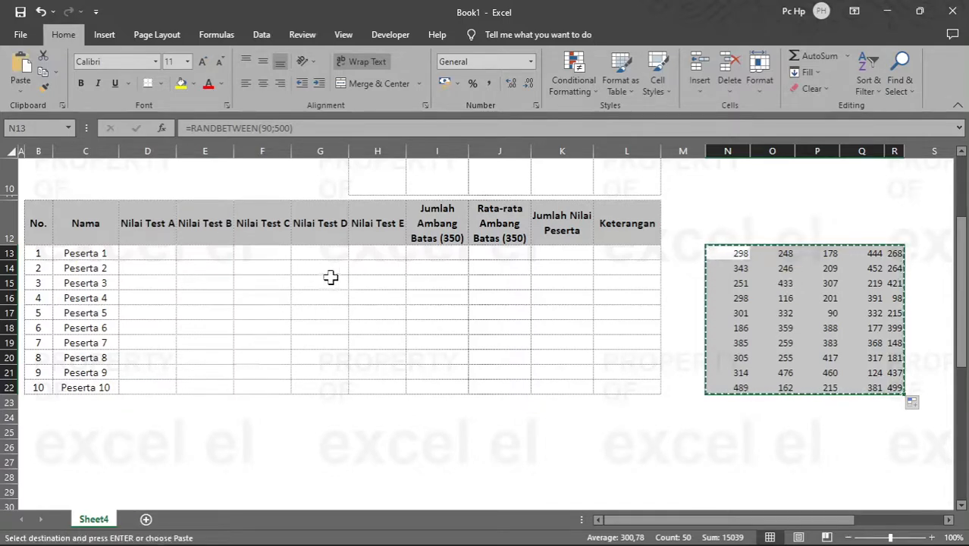
click(150, 253)
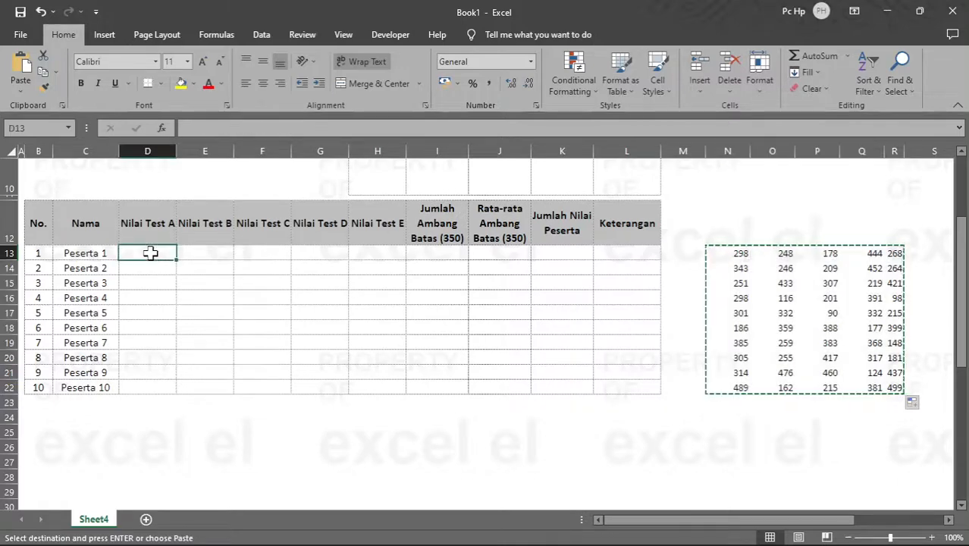
right_click(151, 254)
click(201, 287)
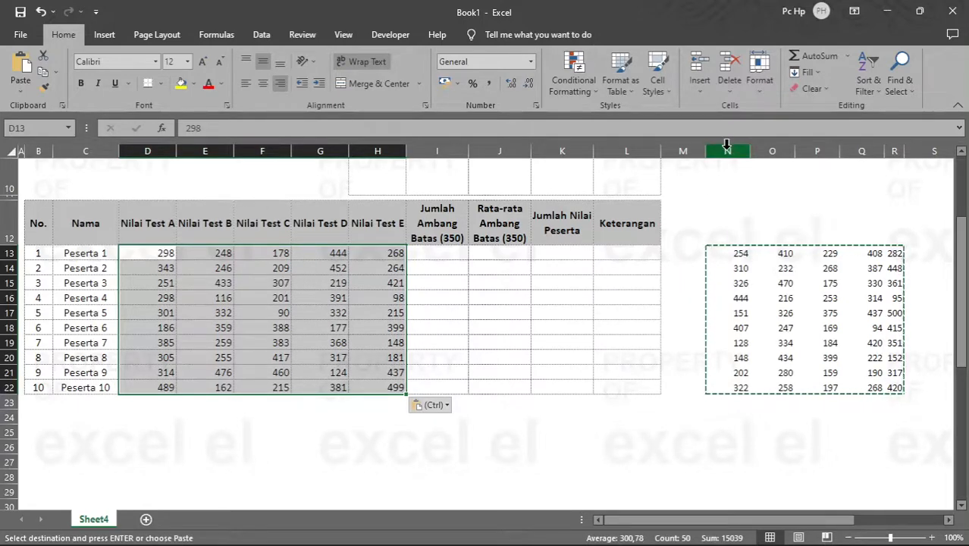
drag(727, 144, 891, 152)
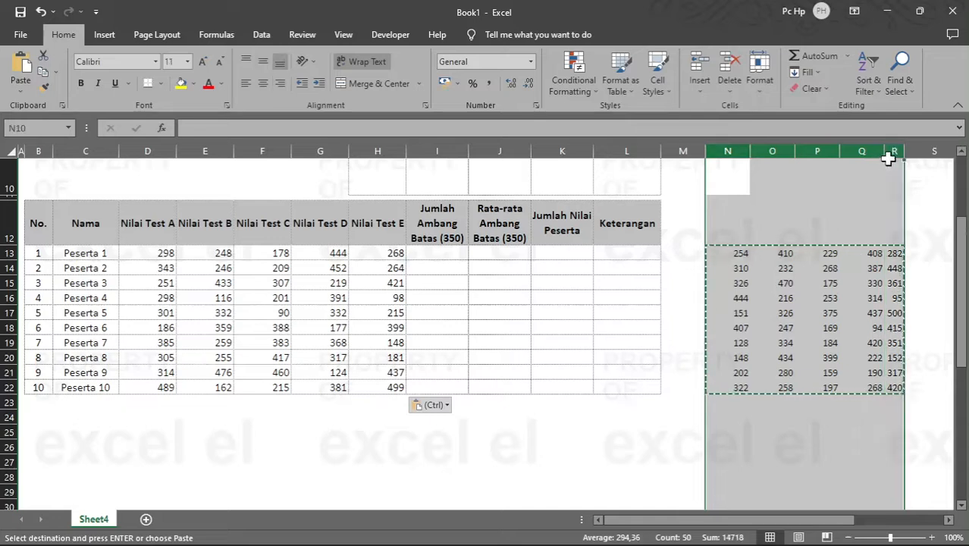
key(Delete)
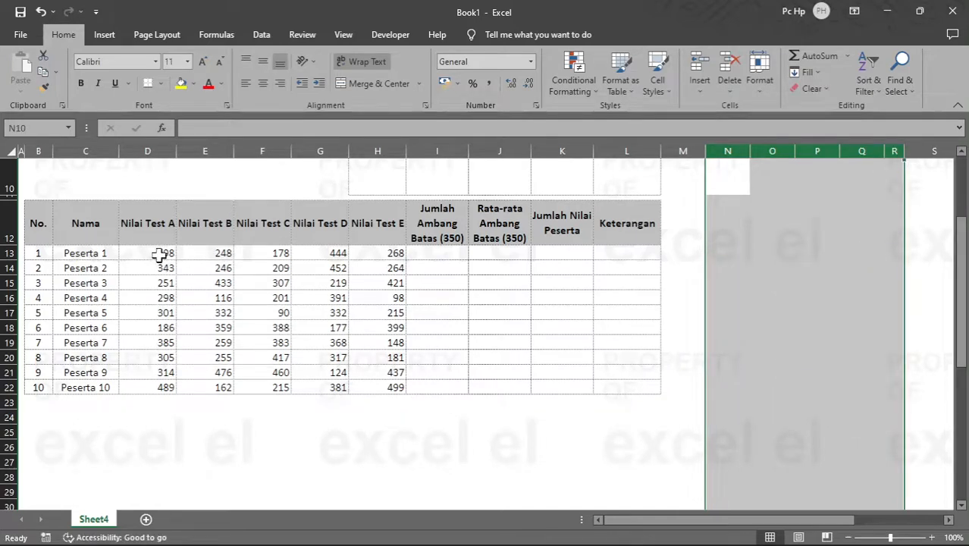
Step: Start a new conditional formatting rule for the scores in D13:H22 using the Icon Sets format style
drag(160, 256, 386, 385)
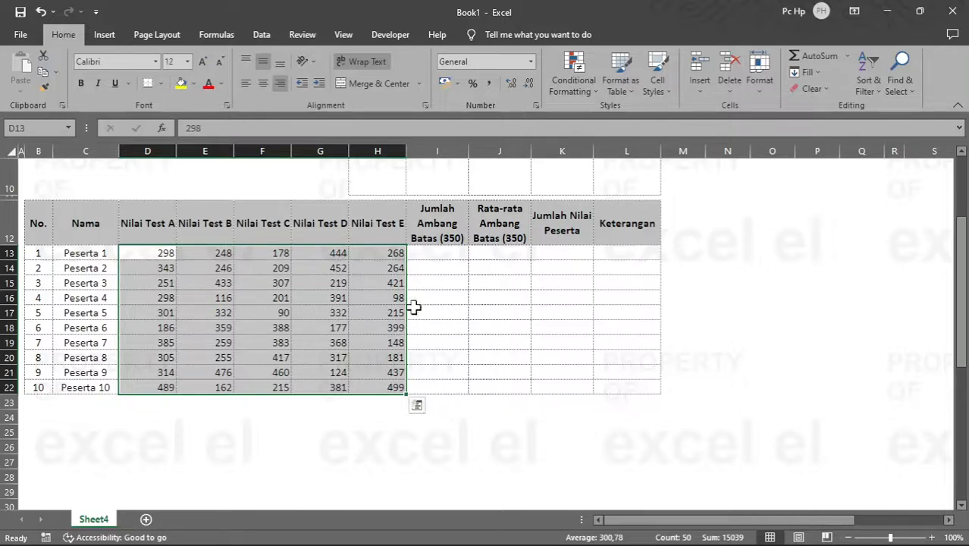
click(586, 89)
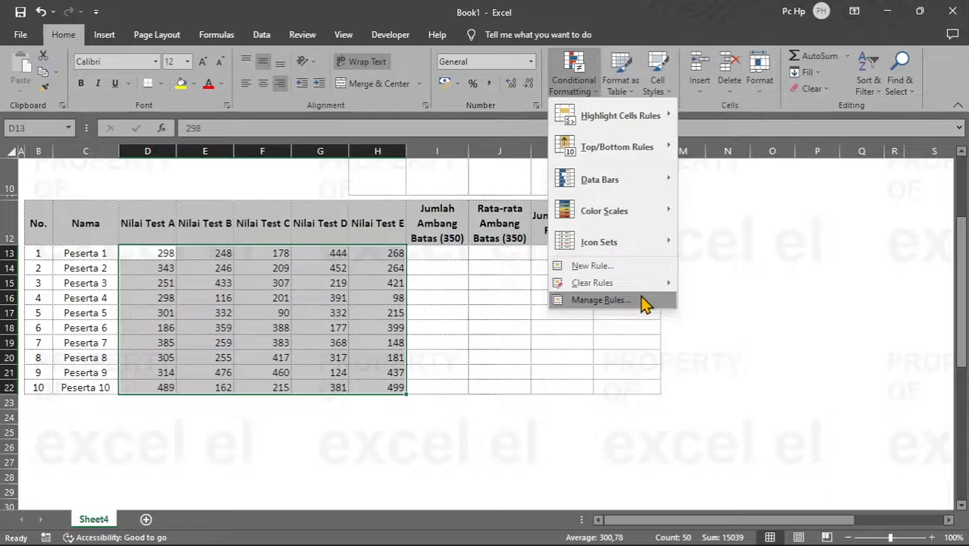
click(601, 301)
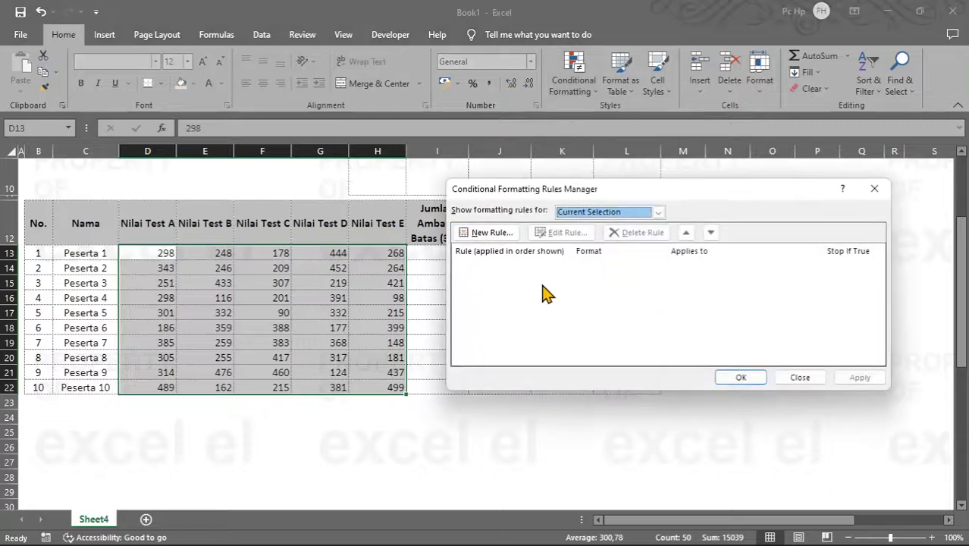
click(493, 232)
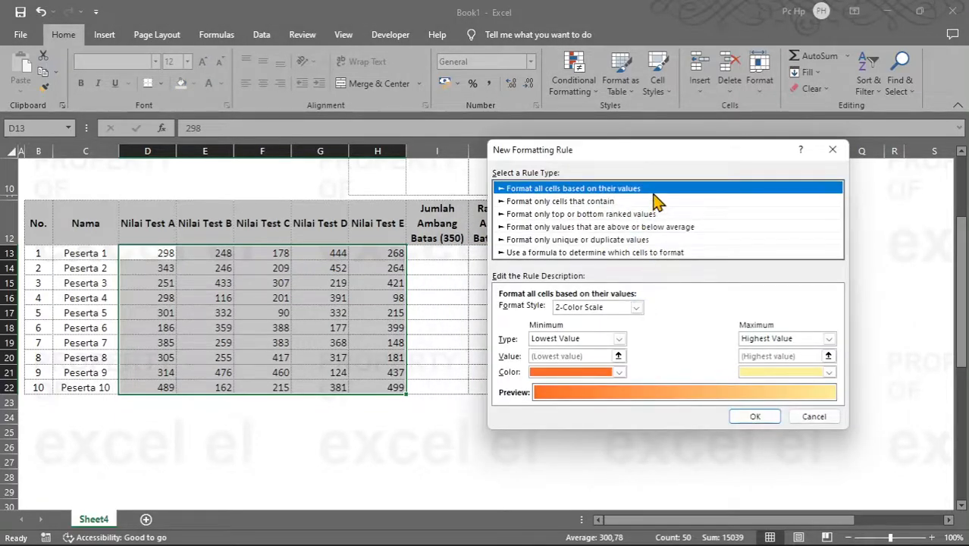
drag(651, 151, 625, 79)
click(610, 235)
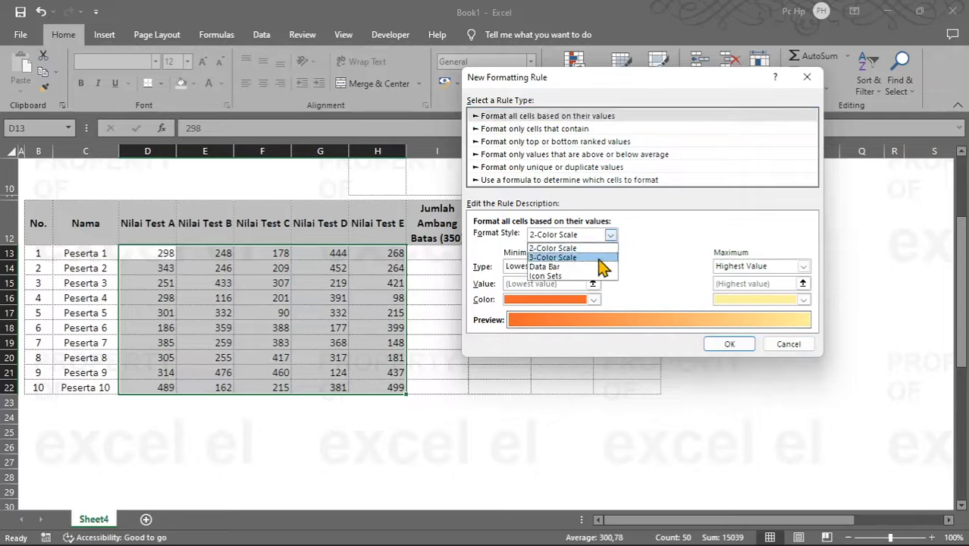
click(607, 275)
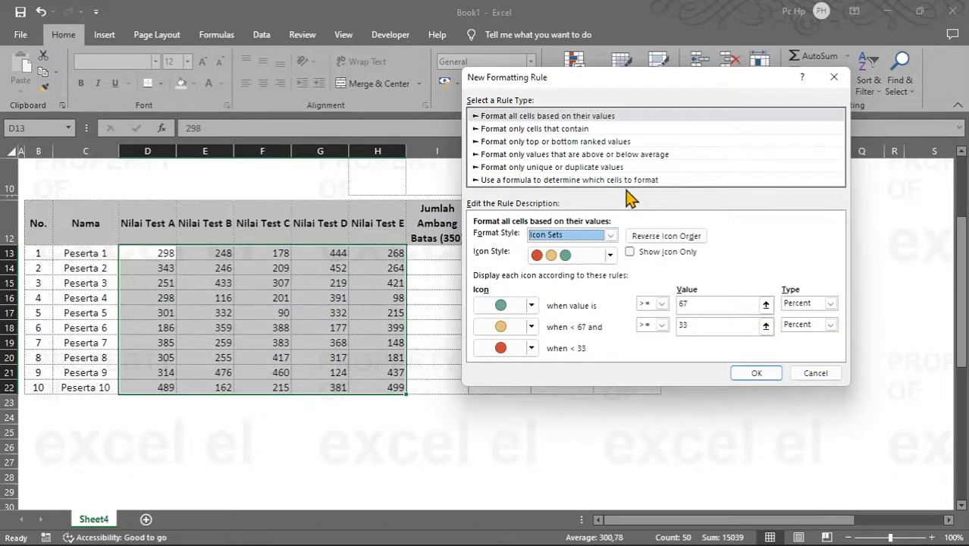
Step: Choose the 3 Symbols (Uncircled) icon style for the rule, keeping the cell values shown beside the icons
click(610, 256)
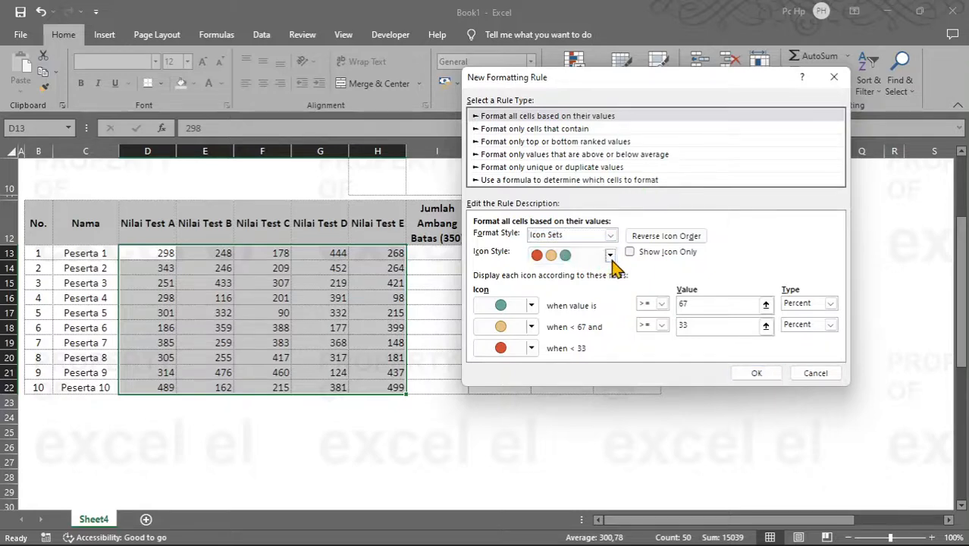
mouse_move(612, 303)
mouse_down()
mouse_move(617, 284)
mouse_move(620, 316)
mouse_up()
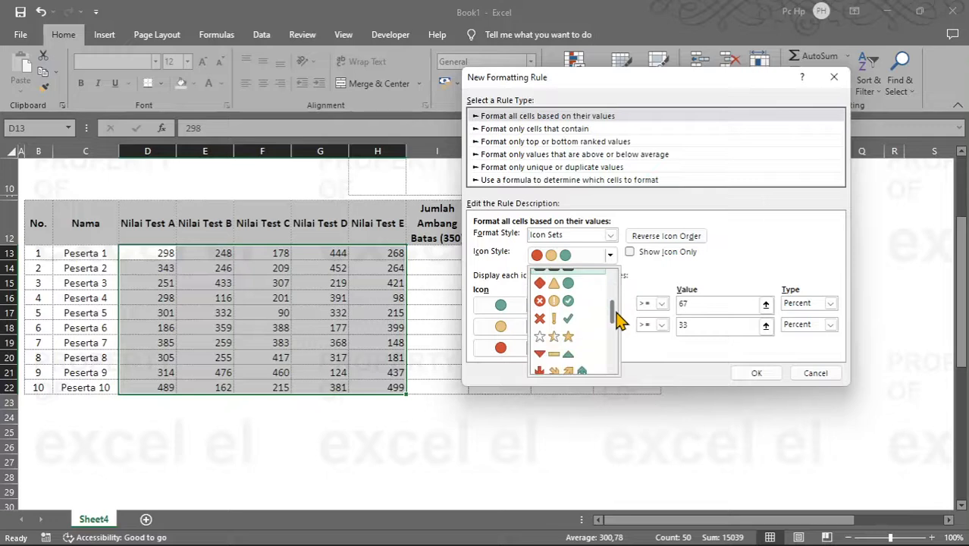
click(565, 320)
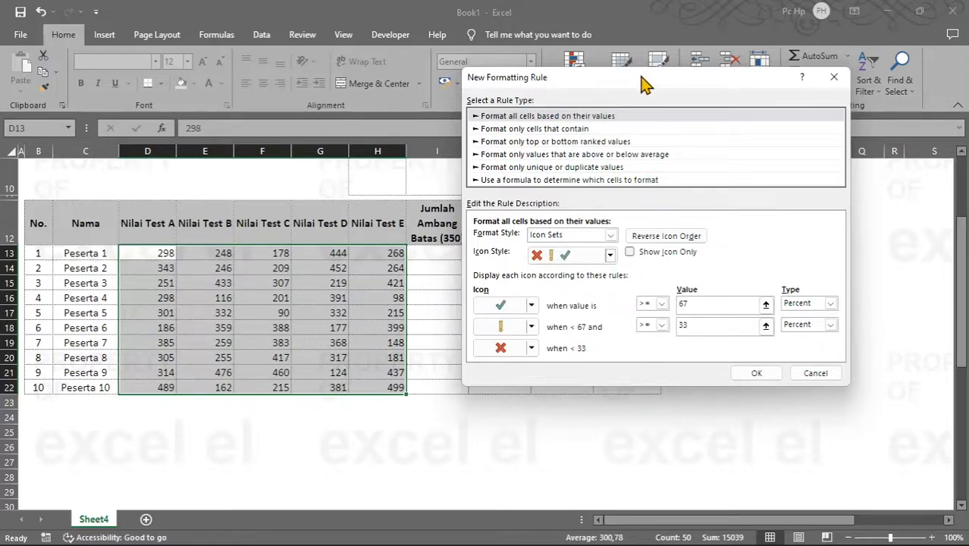
drag(641, 84, 620, 99)
click(609, 270)
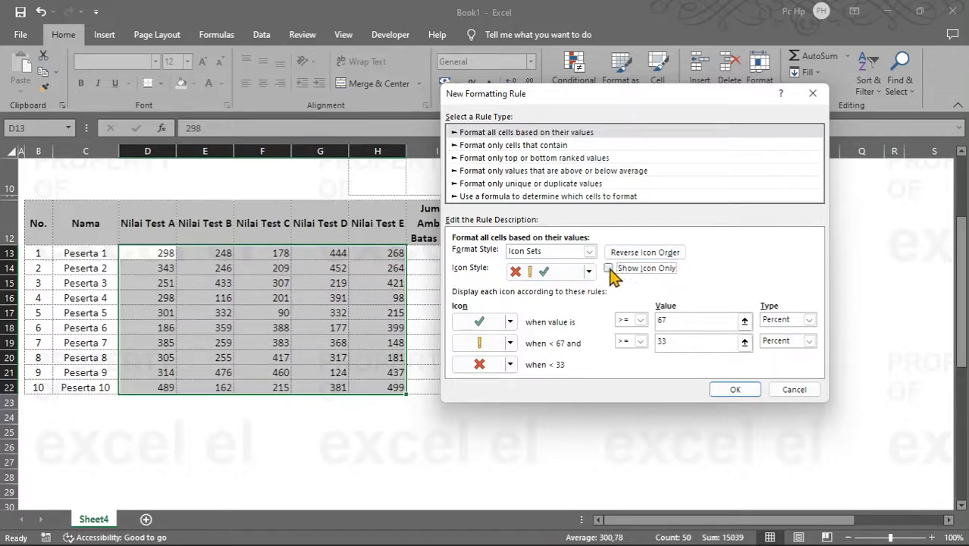
Step: Set the value type of both icon thresholds to Number
click(810, 320)
click(800, 335)
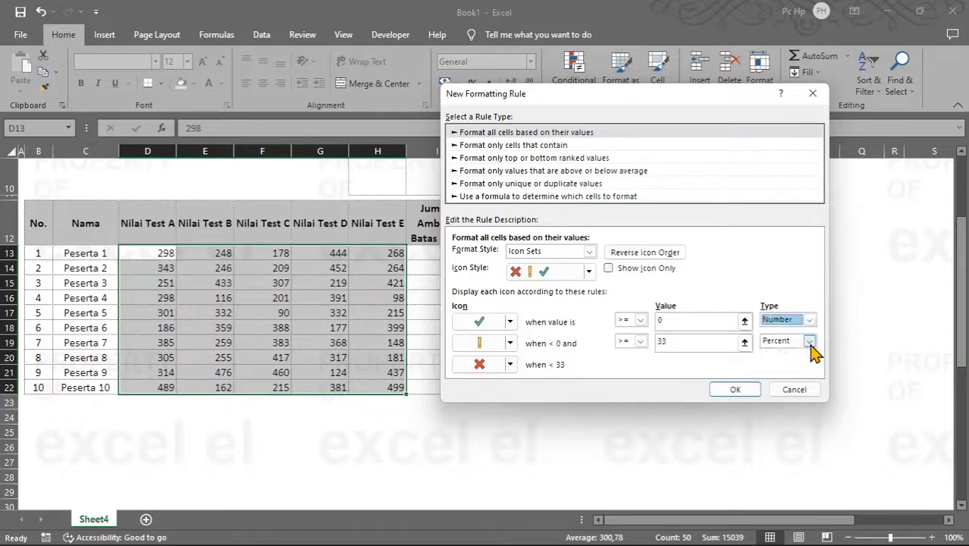
click(810, 342)
click(792, 353)
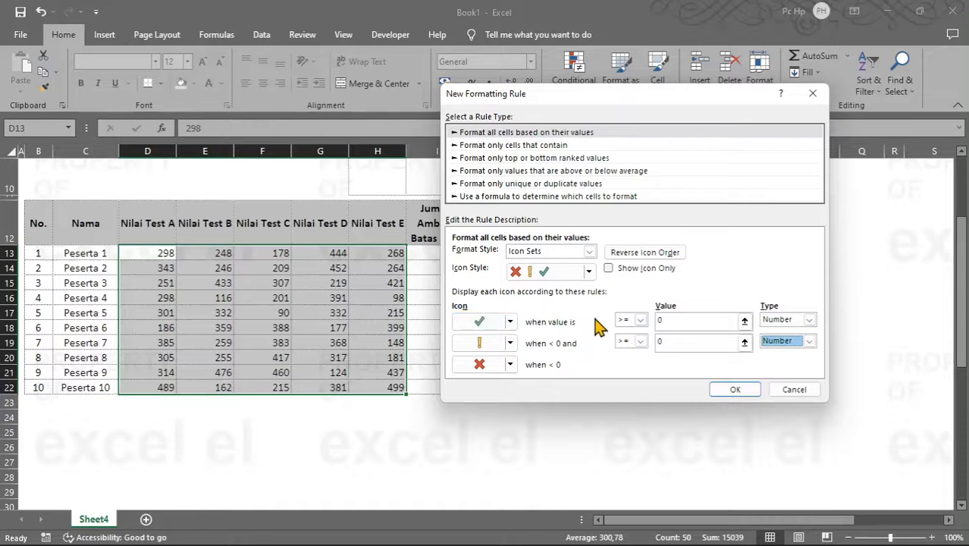
Step: Set the check mark threshold to >= 450 and the exclamation mark threshold to >= 350
click(676, 320)
double_click(676, 320)
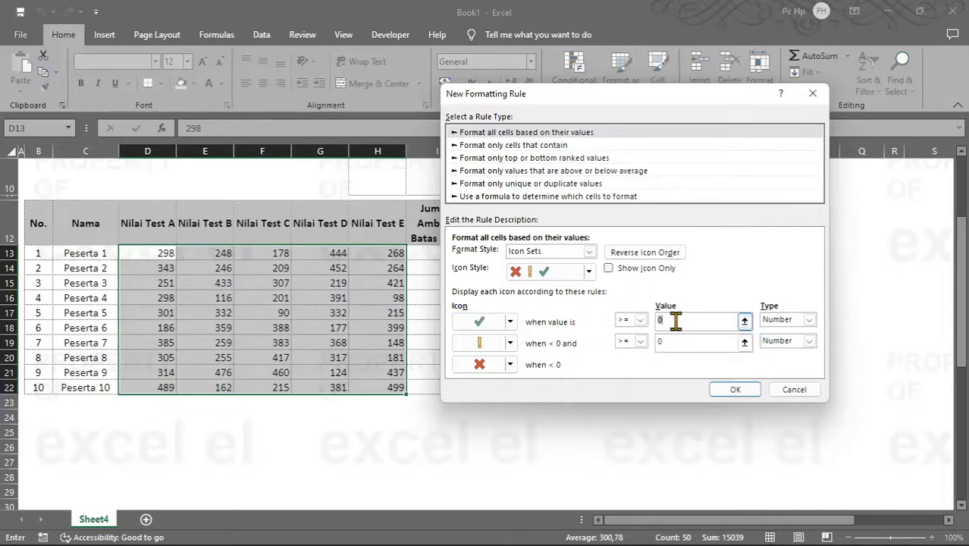
text(450)
double_click(683, 343)
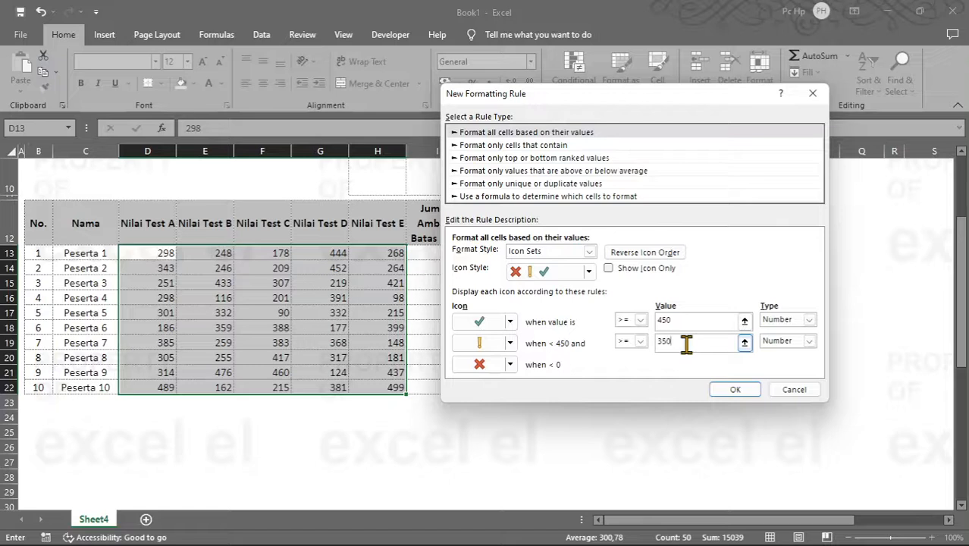
click(642, 321)
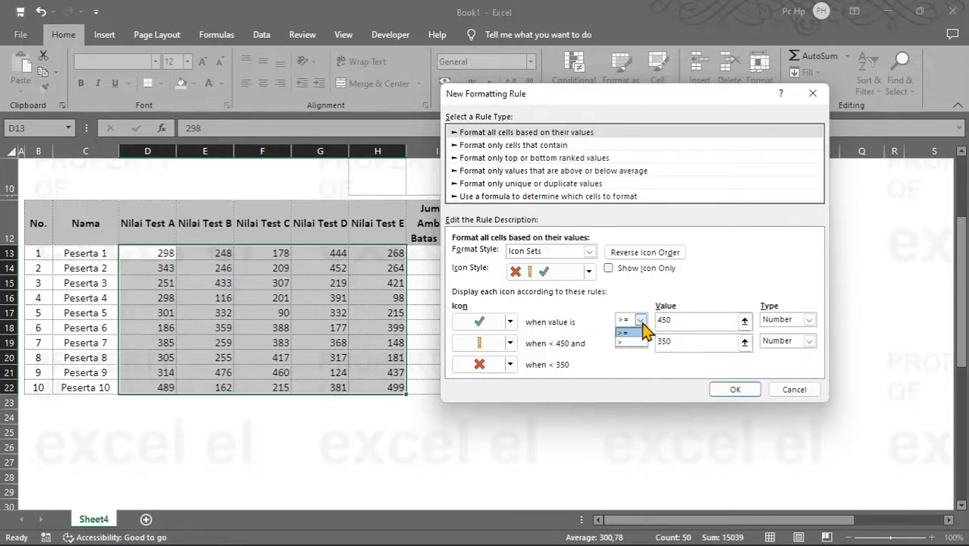
click(642, 322)
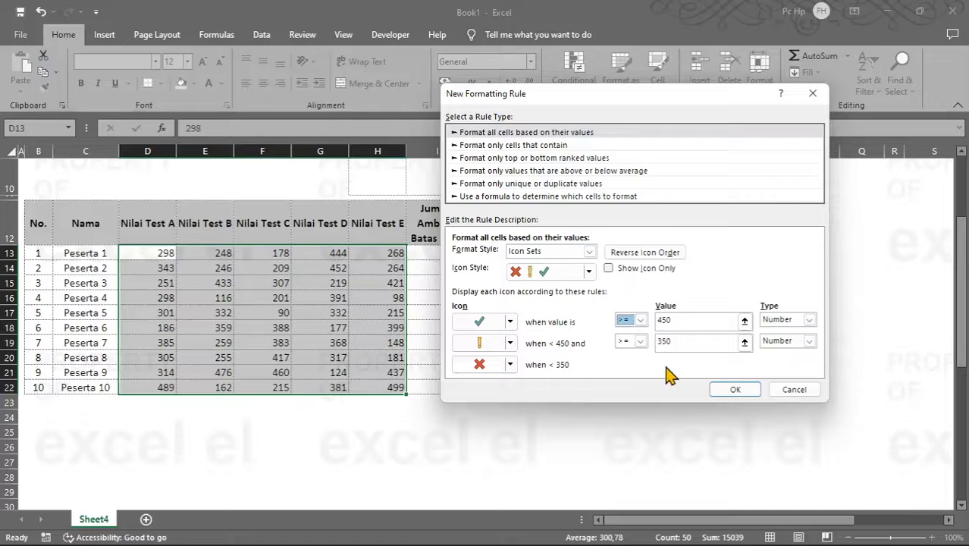
Step: Confirm the icon set rule, apply it to =$D$13:$H$22 and close the rules manager
click(735, 389)
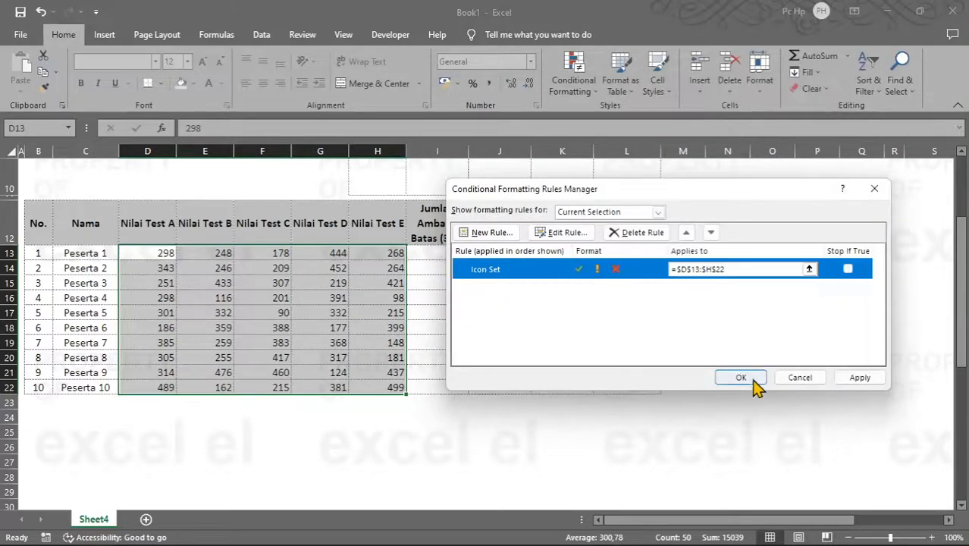
click(745, 269)
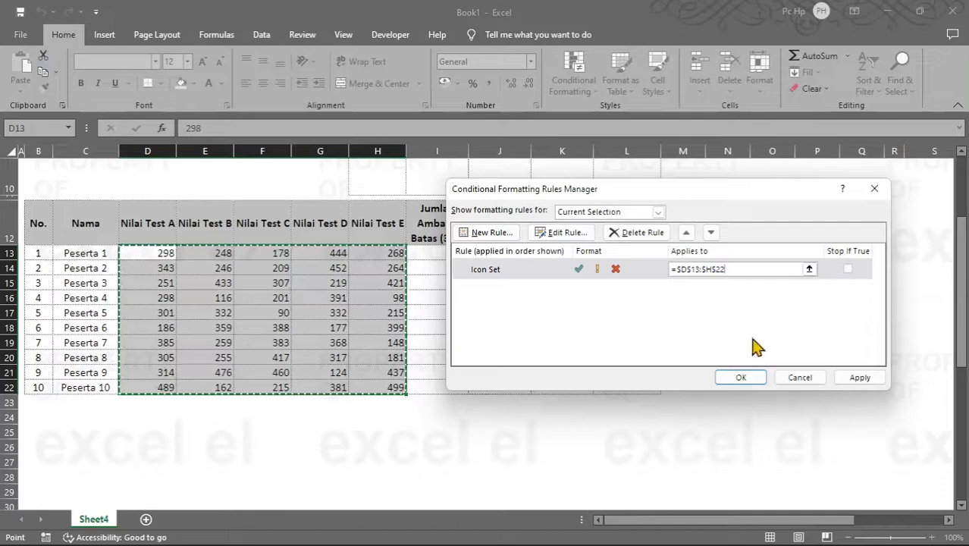
click(858, 377)
click(799, 377)
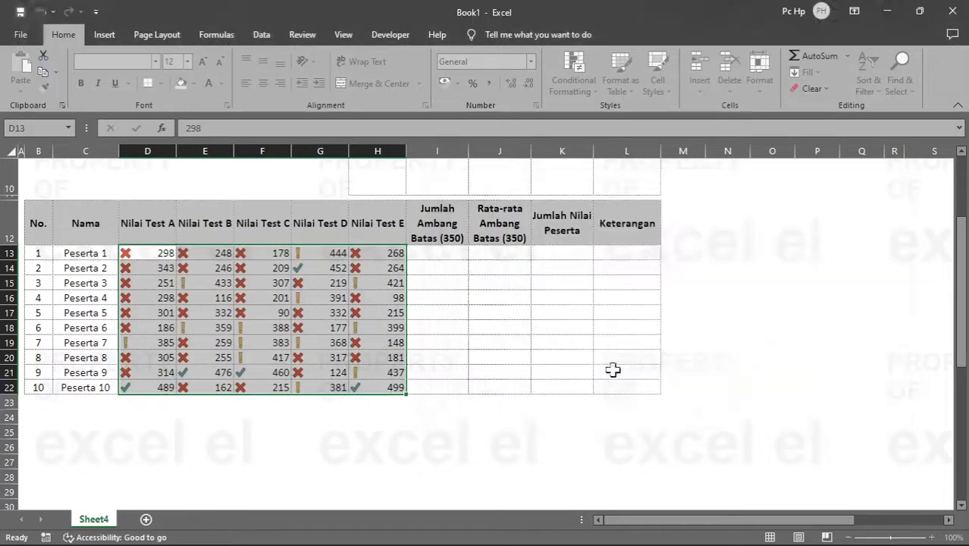
Step: Begin a COUNTIF formula in I13 with Peserta 1's scores D13:H13 as its range
click(451, 258)
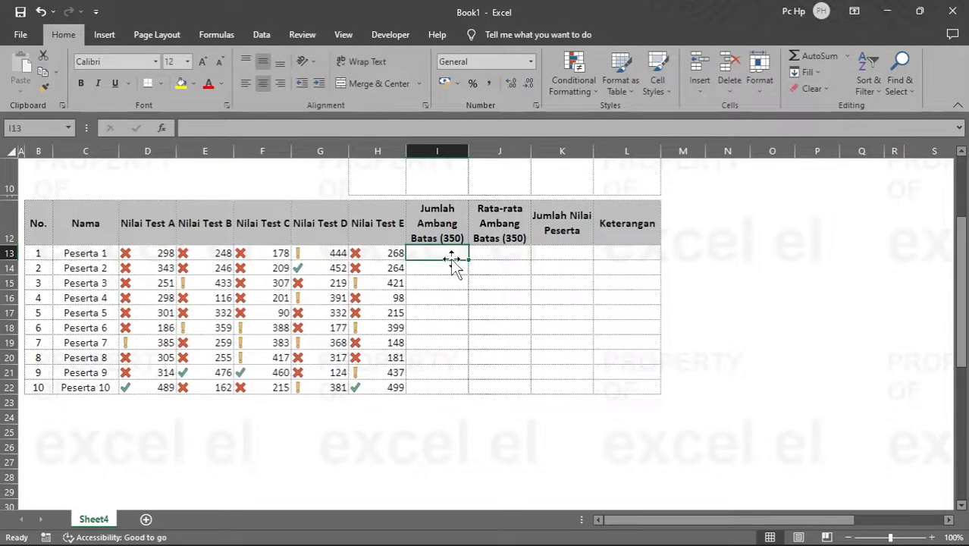
text(=co)
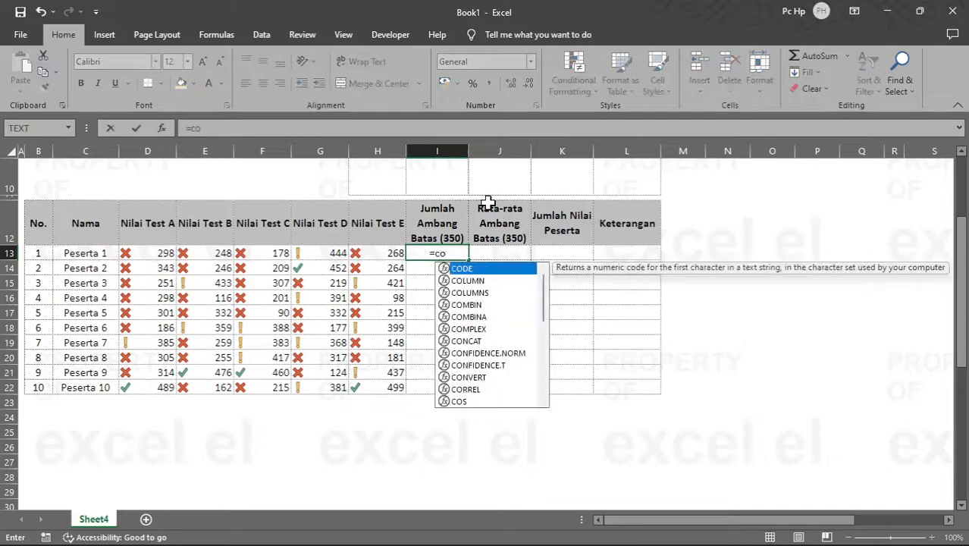
text(unt)
key(Down)
key(Down)
key(Down)
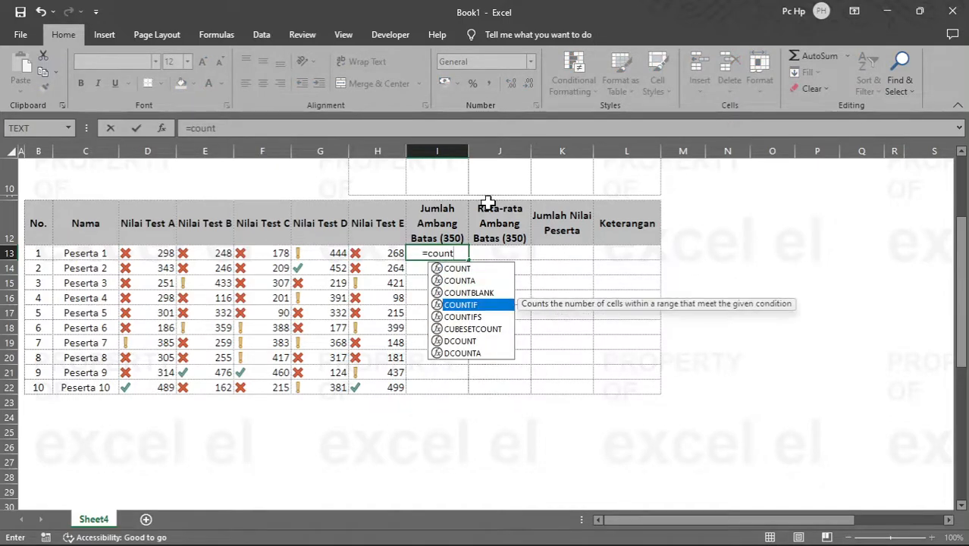
key(Tab)
key(Left)
key(Left)
key(Left)
key(Left)
key(Left)
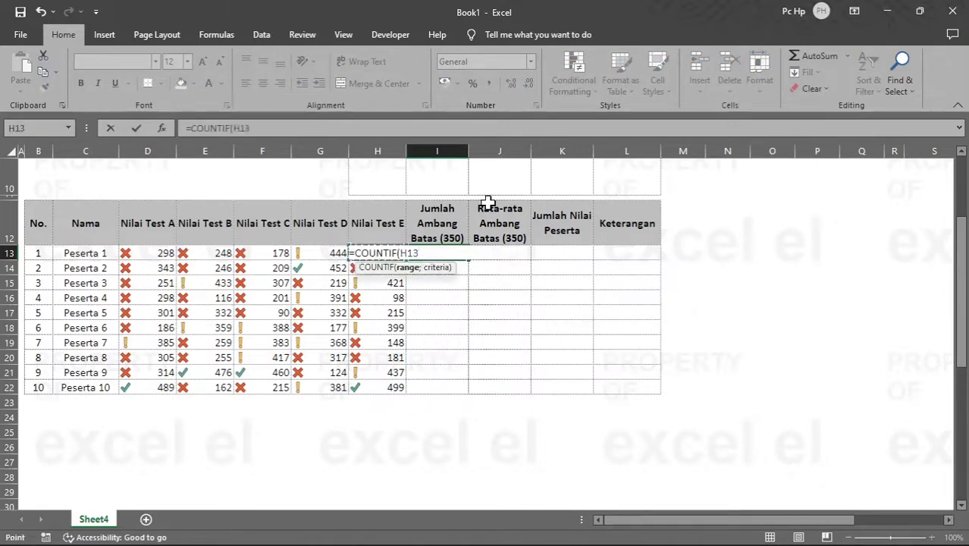
key(shift+Right)
key(shift+Right)
key(shift+Right)
key(shift+Right)
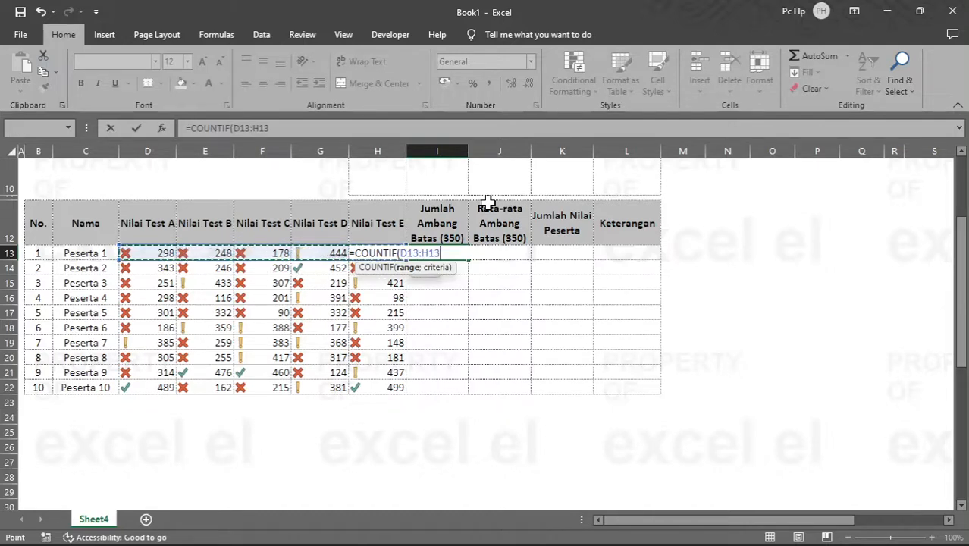
Step: Complete the COUNTIF formula in I13 with the criterion ">=350" and check it against the Nilai Test D score
text(;">=350)
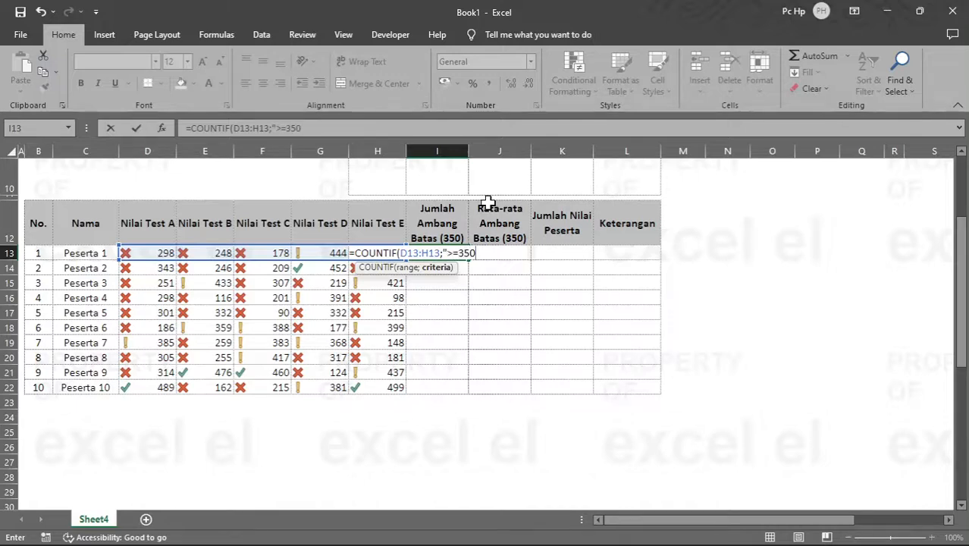
key(Return)
key(Up)
key(Right)
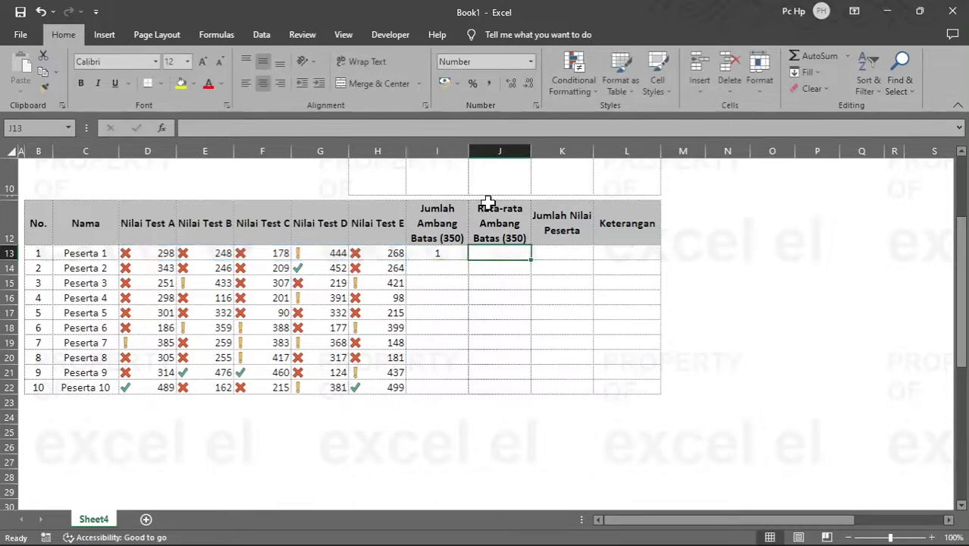
key(Left)
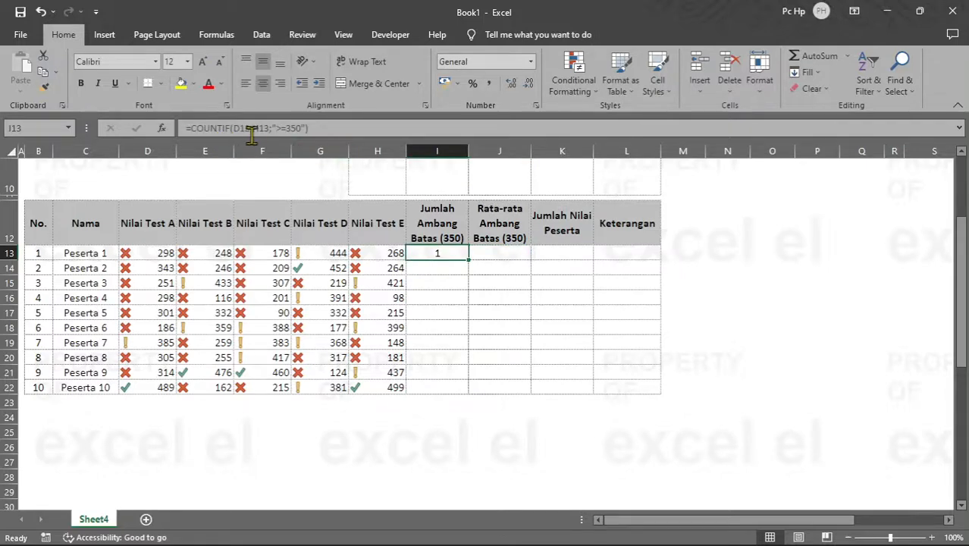
click(313, 151)
click(337, 253)
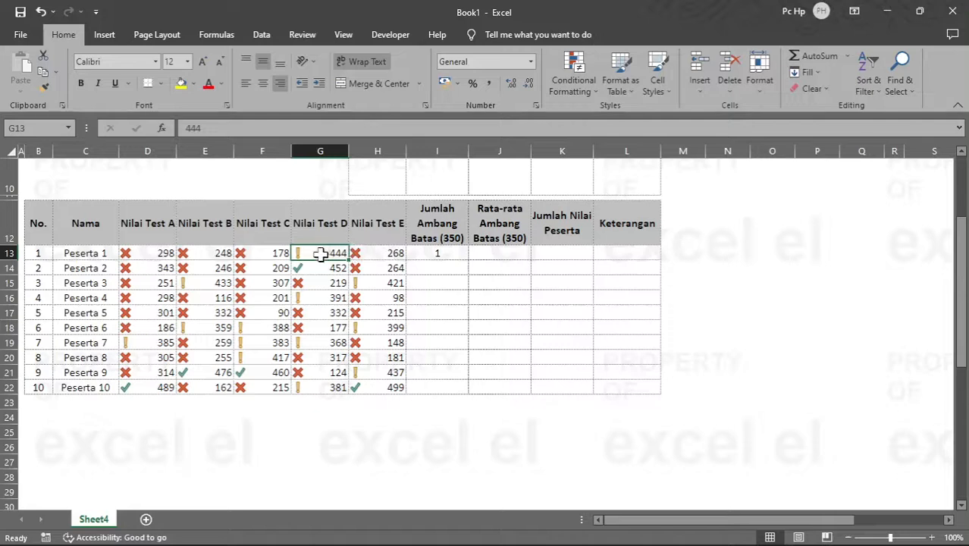
Step: Calculate Peserta 1's average score in J13 with an AVERAGE formula over D13:H13
click(503, 254)
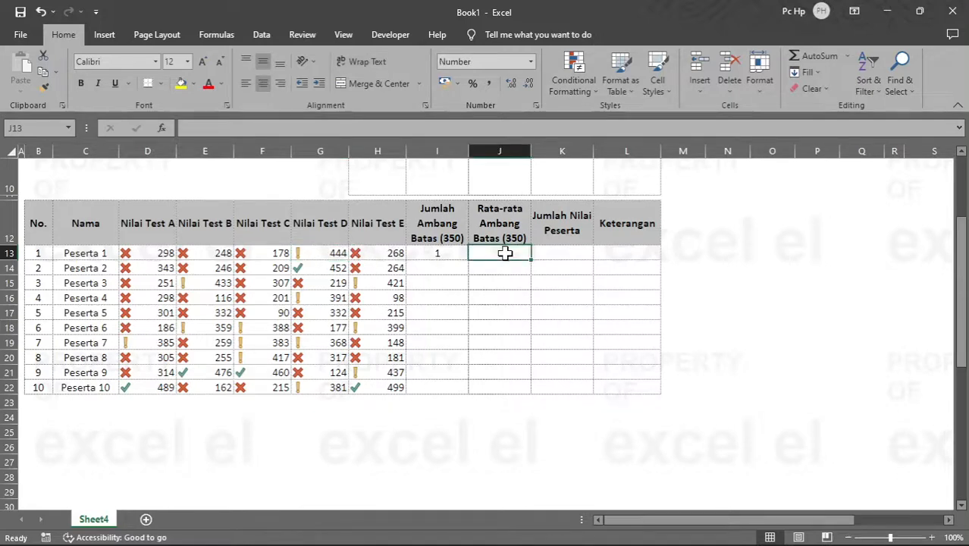
text(=avera)
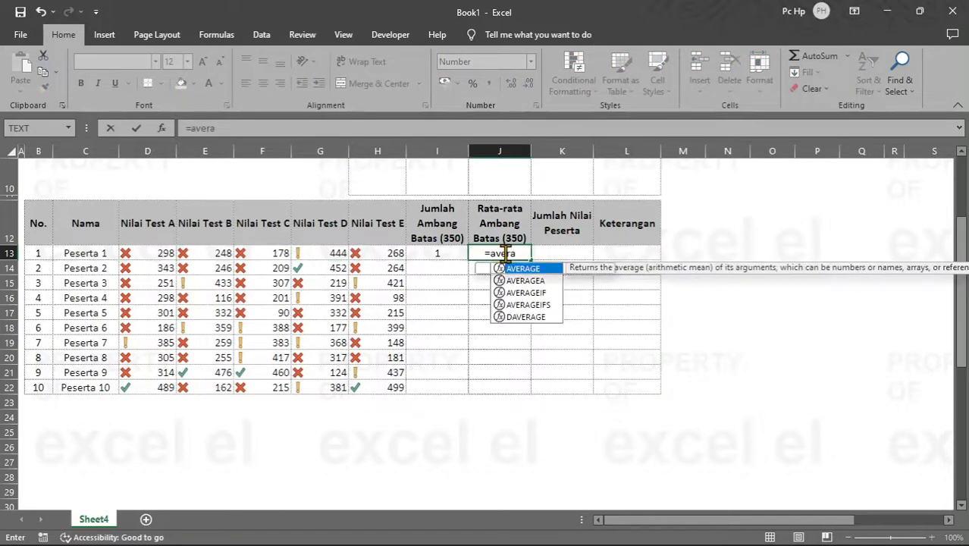
key(Tab)
key(Left)
key(Left)
key(Left)
key(Left)
key(Left)
key(Left)
key(shift+Right)
key(shift+Right)
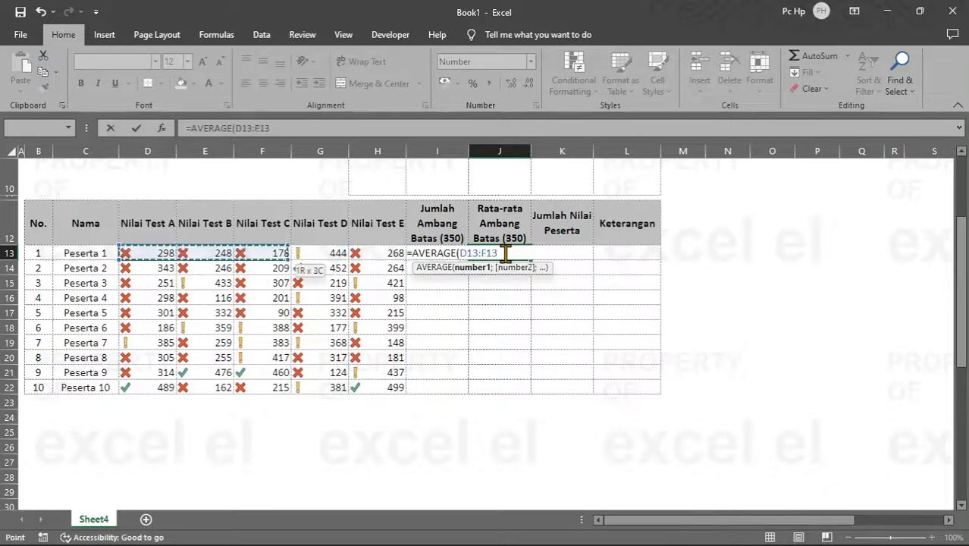
key(Return)
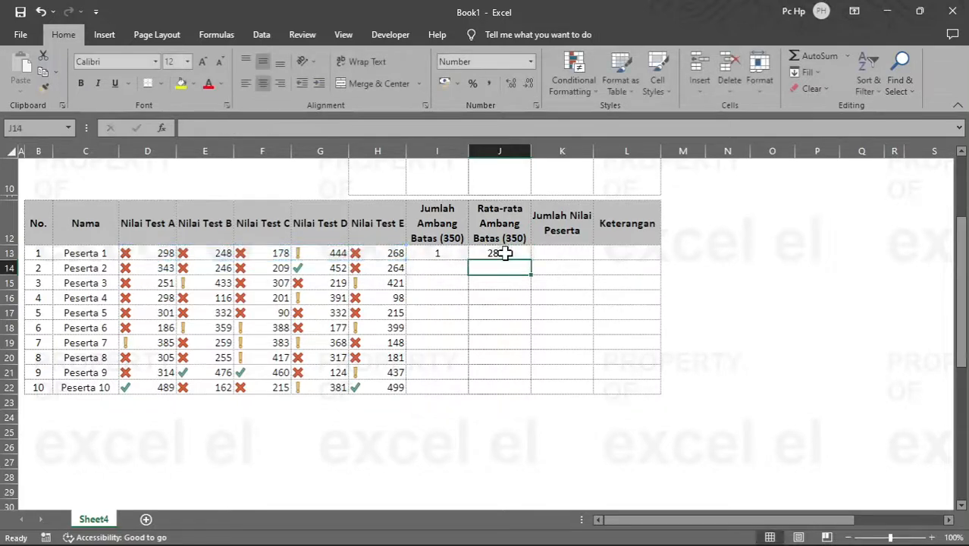
Step: Total Peserta 1's scores in K13 with the formula =SUM(D13:H13)
key(Right)
key(Up)
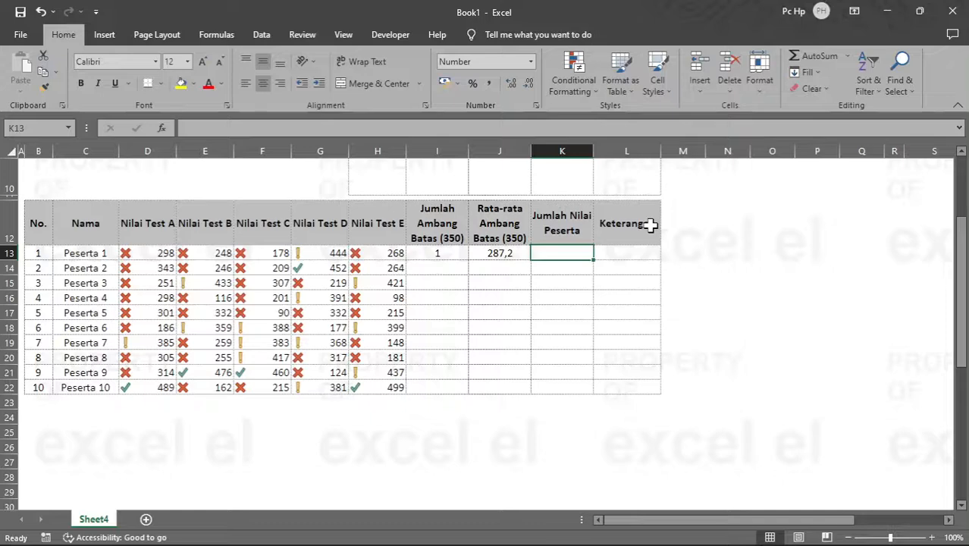
text(=sum)
key(Tab)
key(Left)
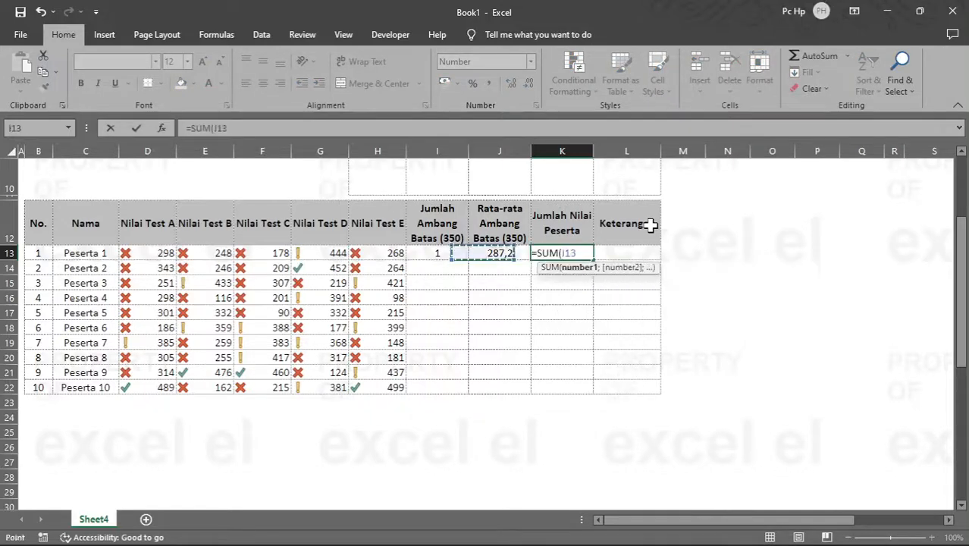
key(Left)
key(Left)
key(Left)
key(Left)
key(Left)
key(Left)
key(shift+Right)
key(shift+Right)
key(shift+Right)
key(shift+Right)
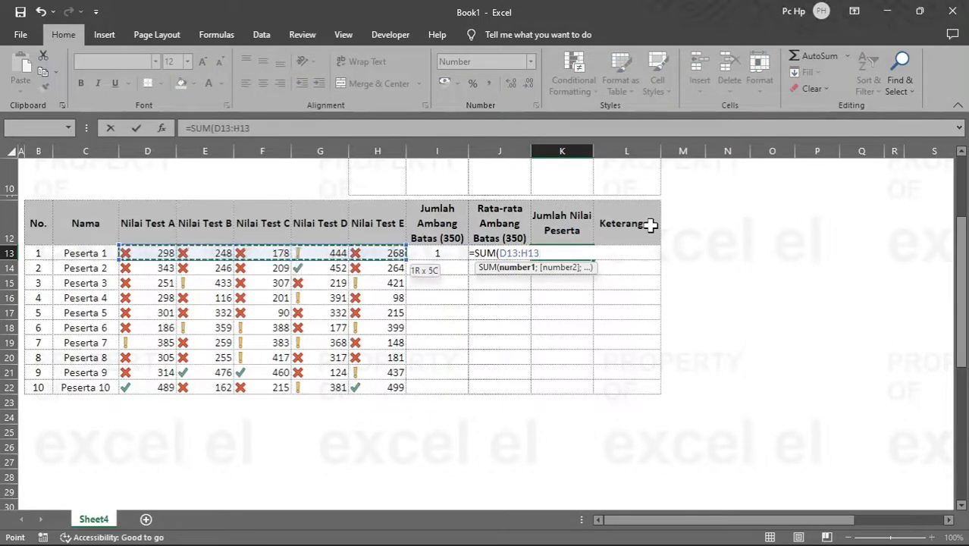
text())
key(Return)
Step: Begin an IF formula in L13 that returns "Sempurna" when J13=500
key(Right)
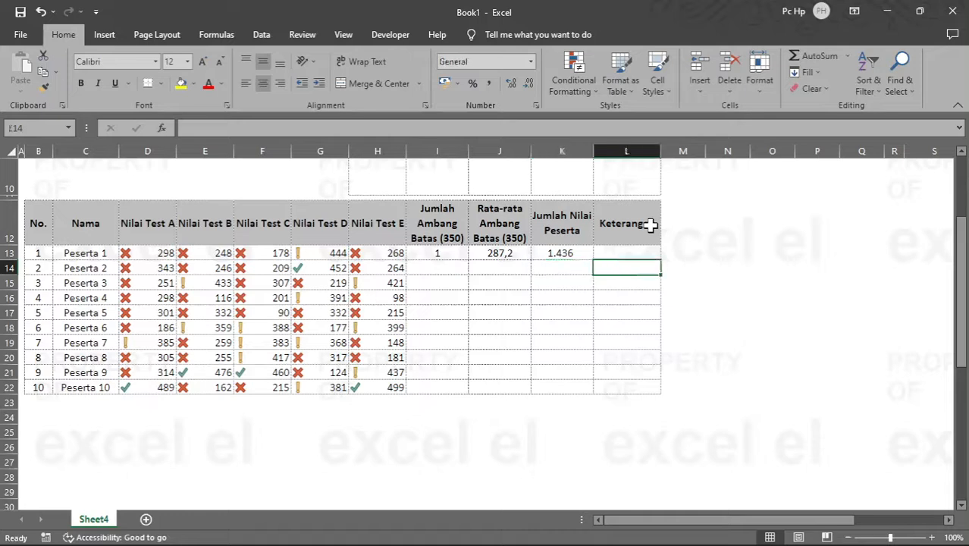
key(Up)
text(if)
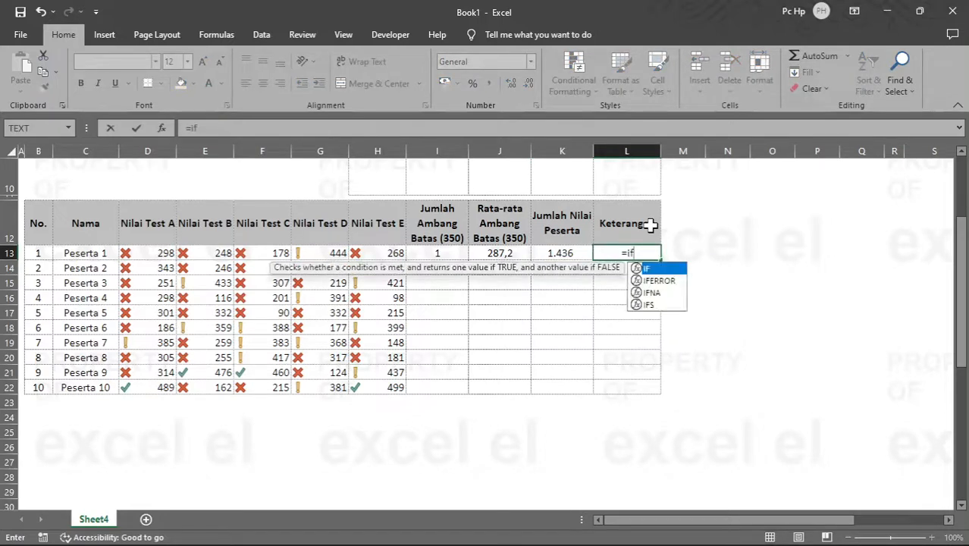
key(Tab)
key(Left)
key(Left)
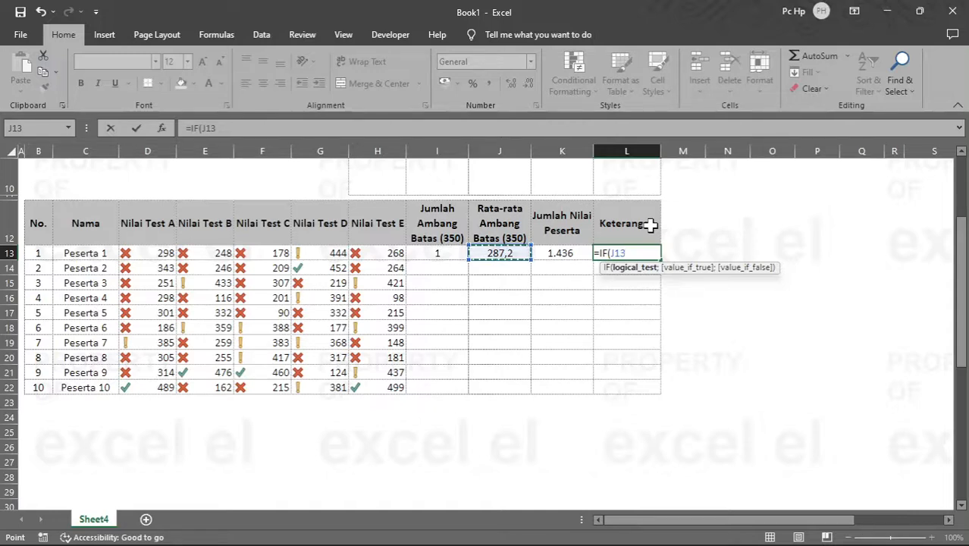
text(=500)
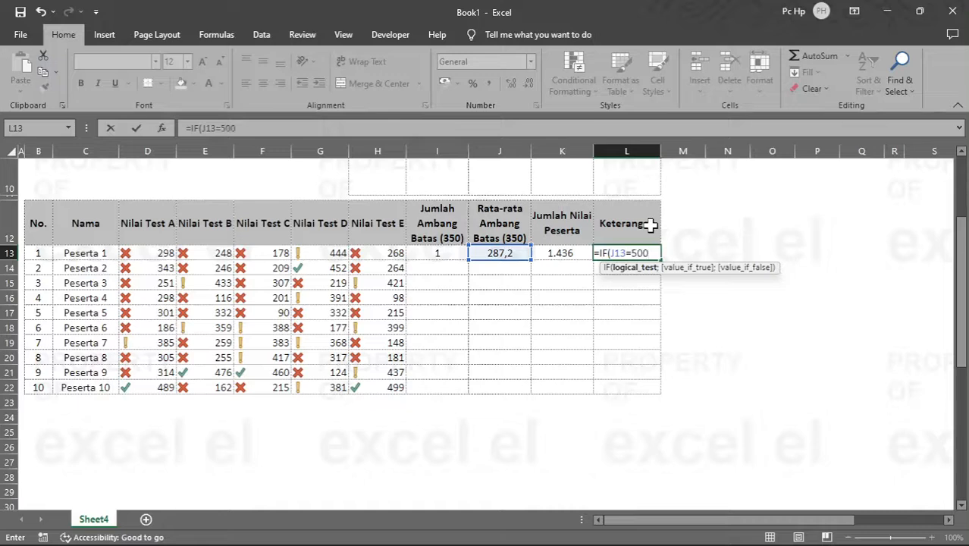
text(;)
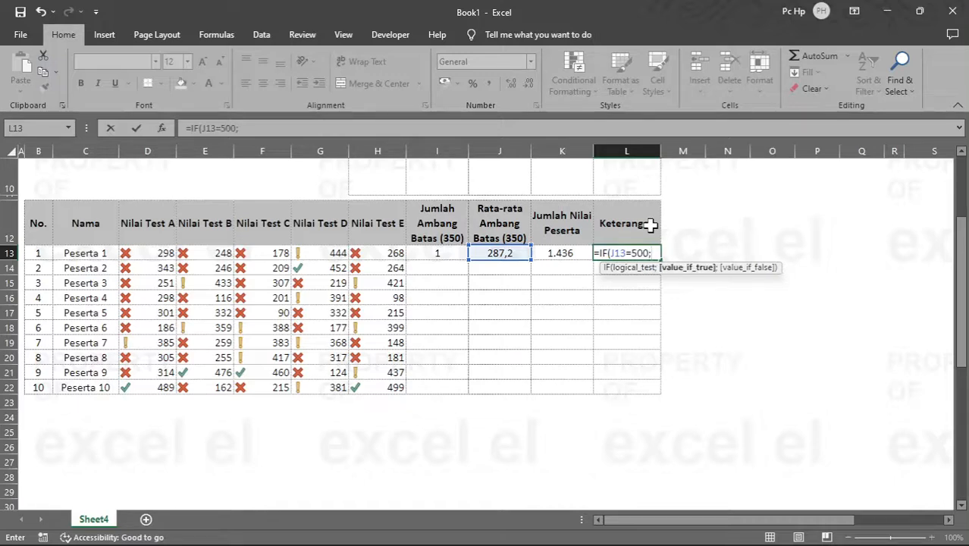
text("Sempurna)
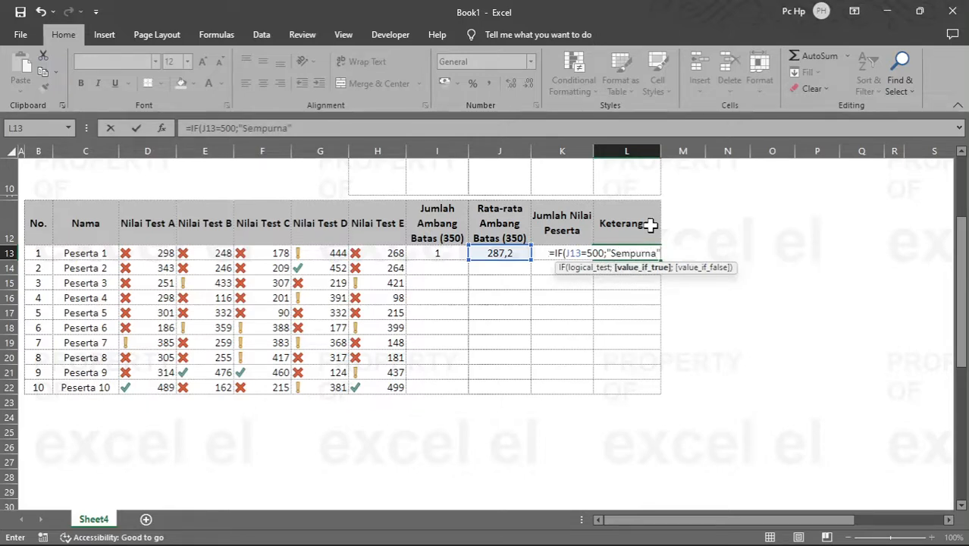
text(";)
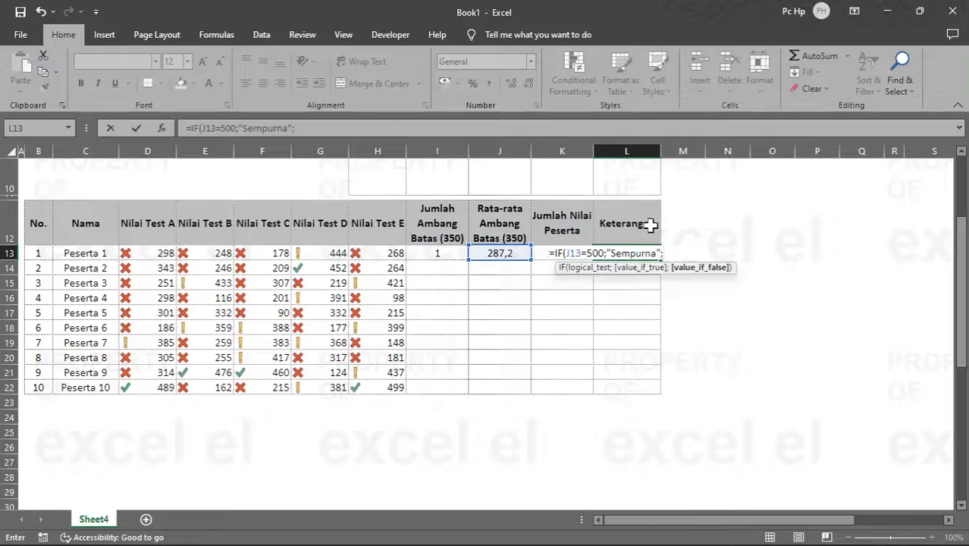
text(IF()
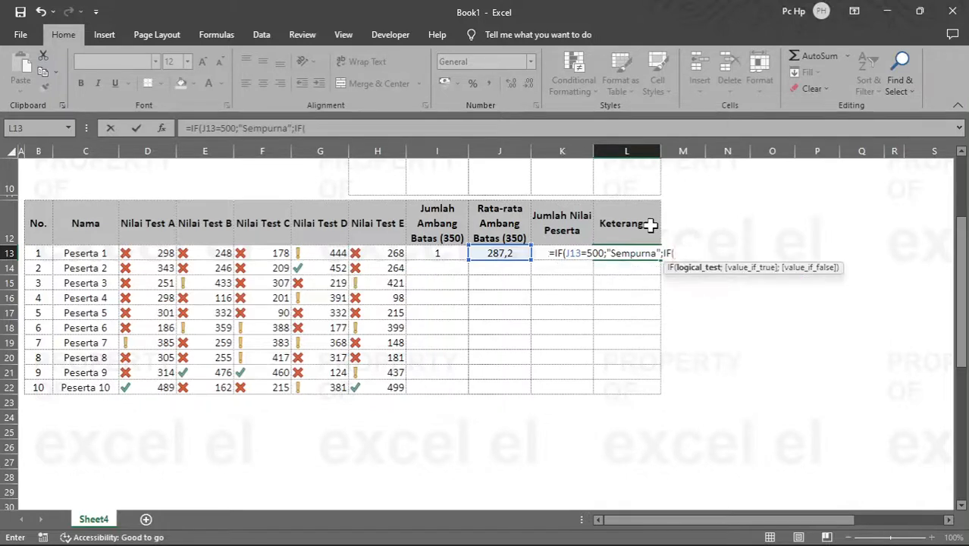
text(AND()
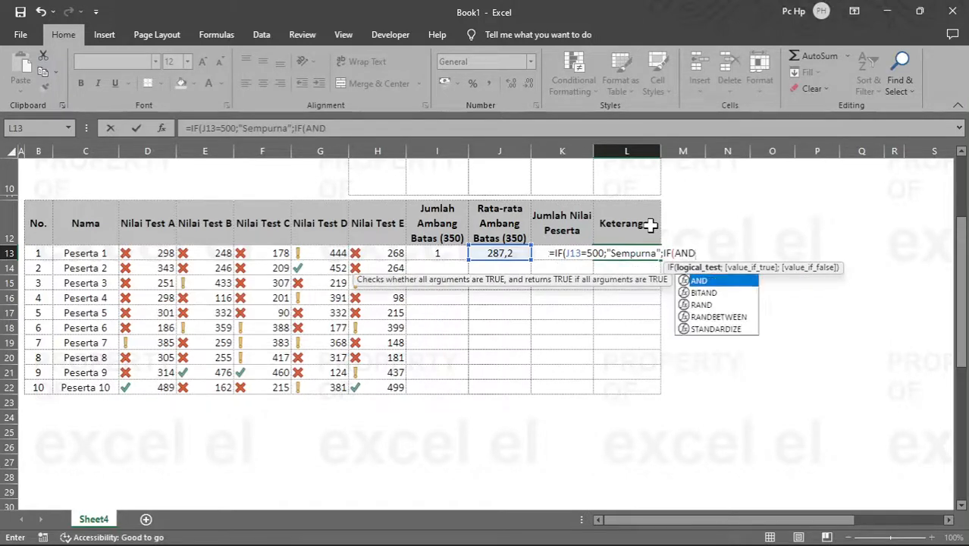
Step: Nest a second IF as the false result, with an AND test whose first condition is I13=5
key(Left)
key(Left)
key(Left)
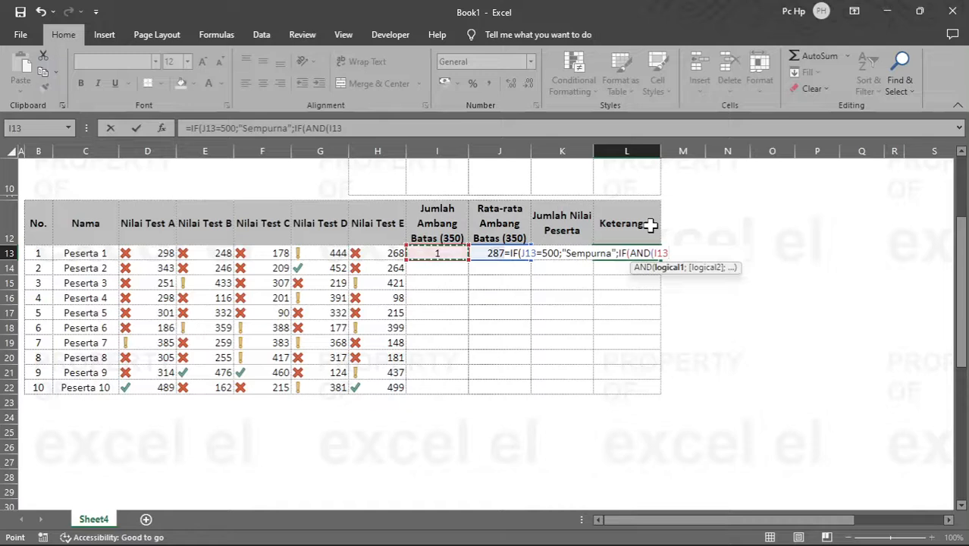
text(=5;)
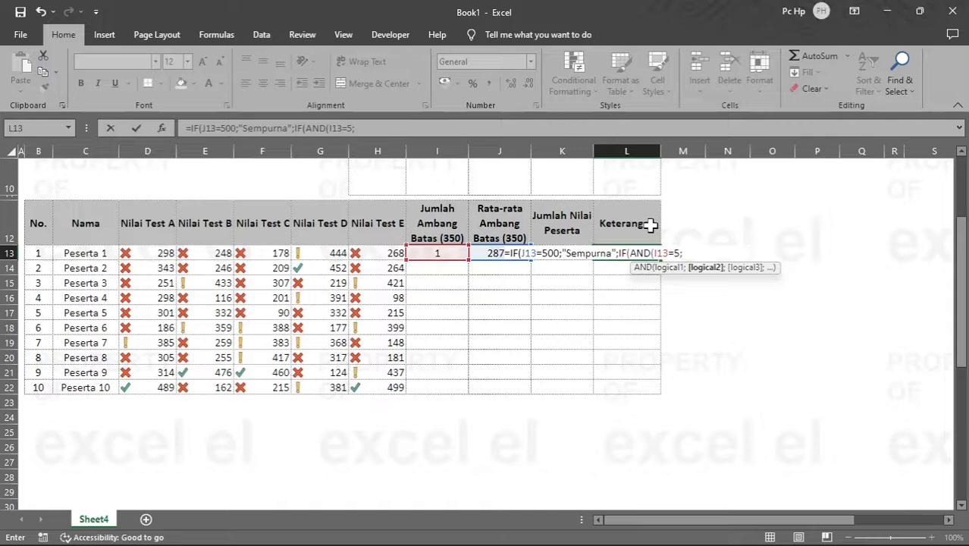
Step: Add J13>=350 as the second condition and close the AND test
key(Left)
key(Left)
key(Left)
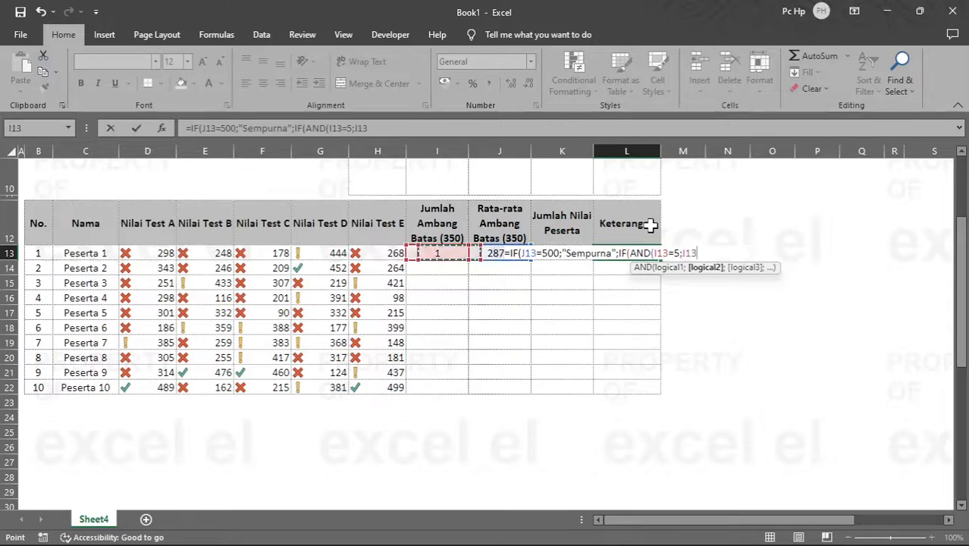
key(Right)
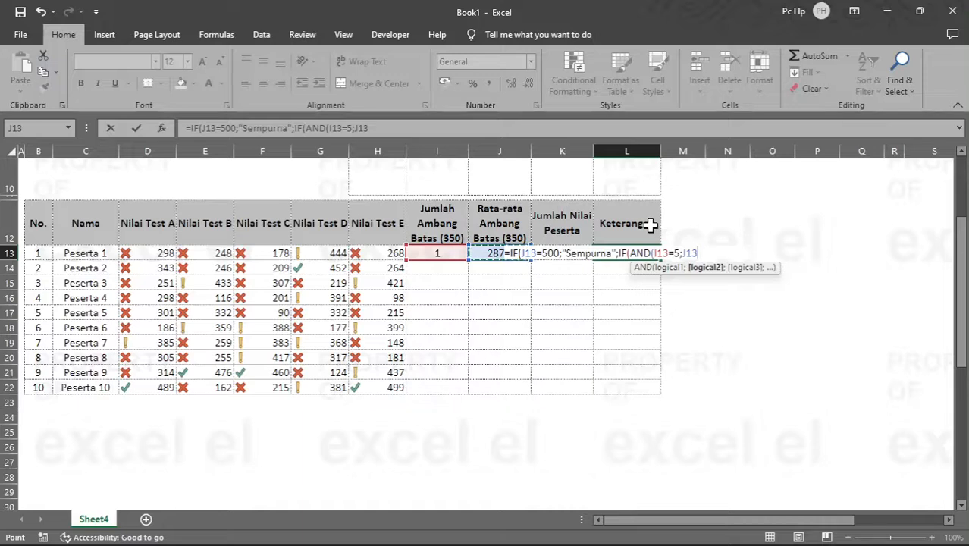
text(>)
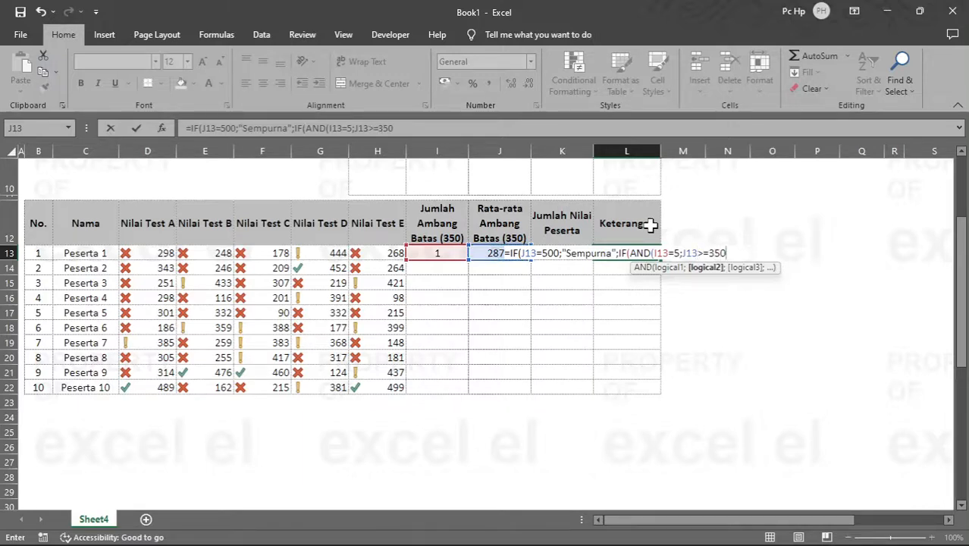
text(=350))
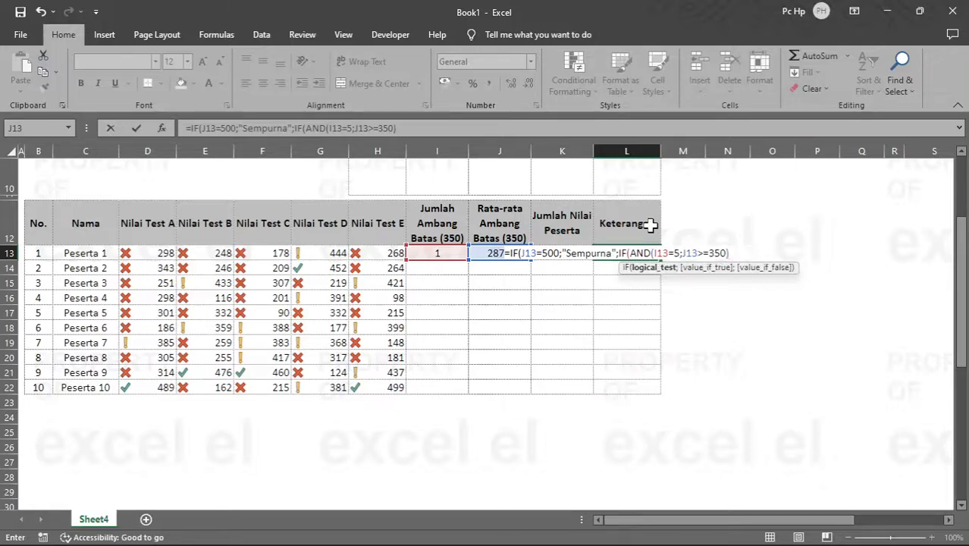
text(;)
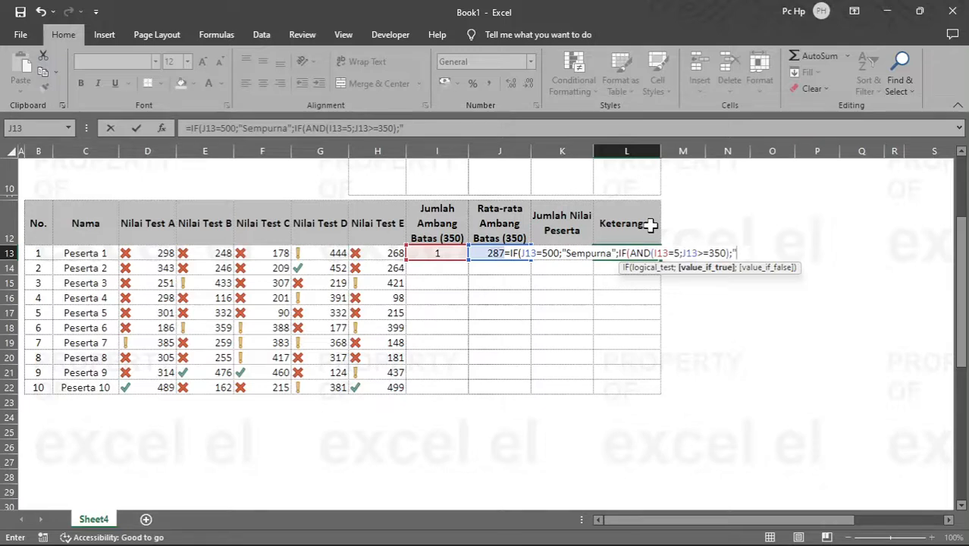
text("Lulus)
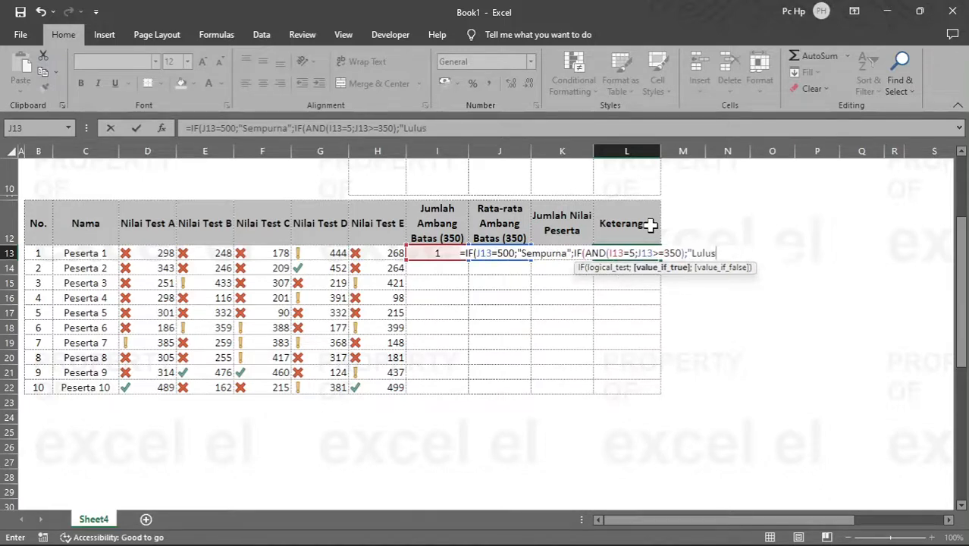
text(";)
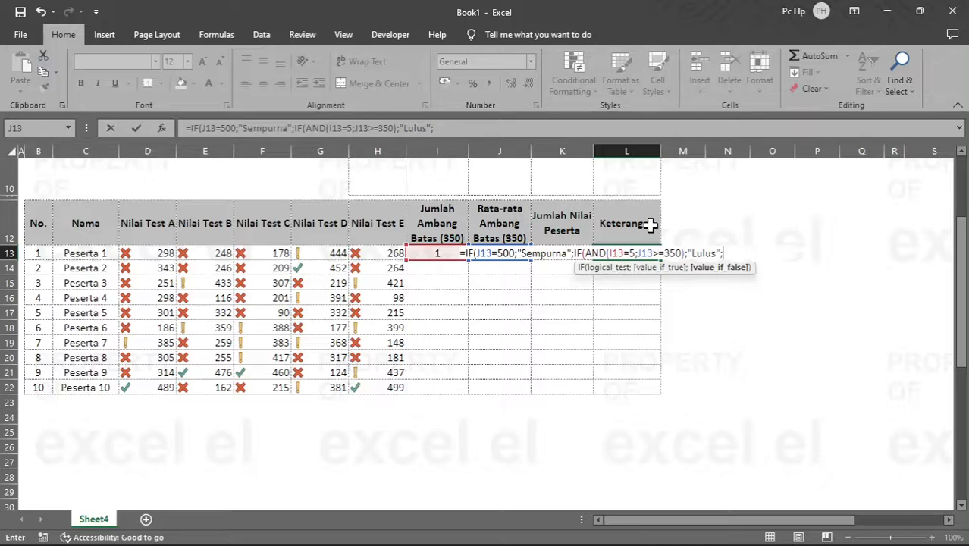
Step: Complete the nested IF in L13 so it returns "Lulus" when true and "Mengulang" when false, closing both functions
text(Mengulang)
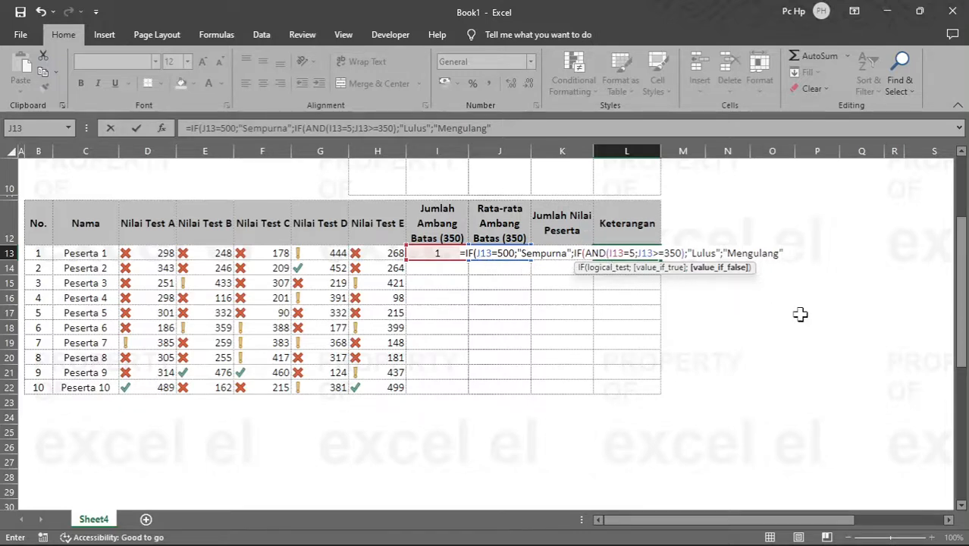
text()))
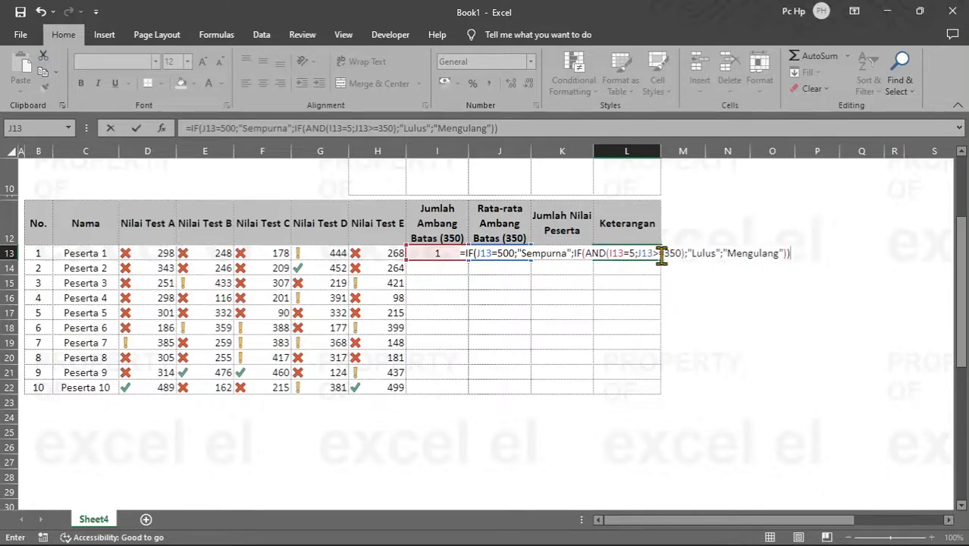
key(Return)
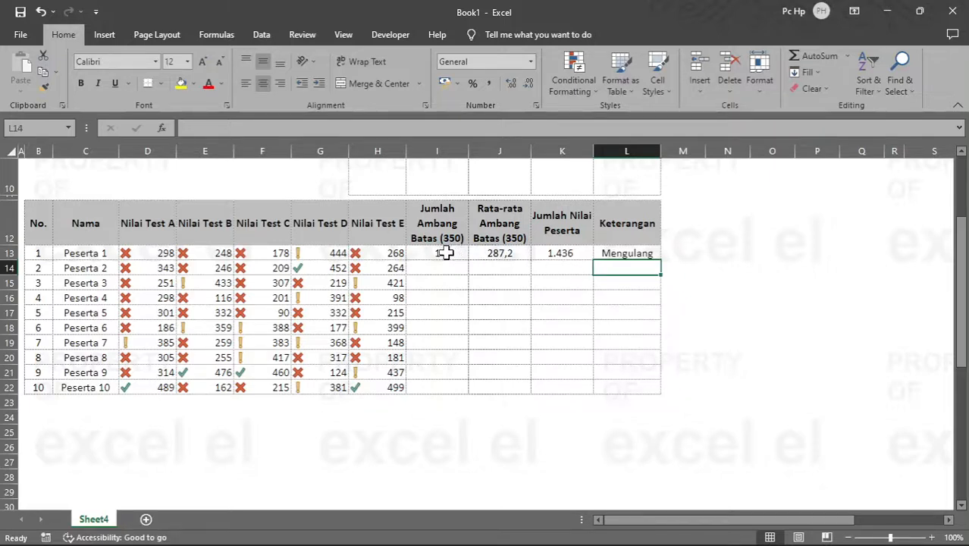
Step: Fill the formulas in I13:L13 down through row 22 for all participants
drag(446, 252, 646, 255)
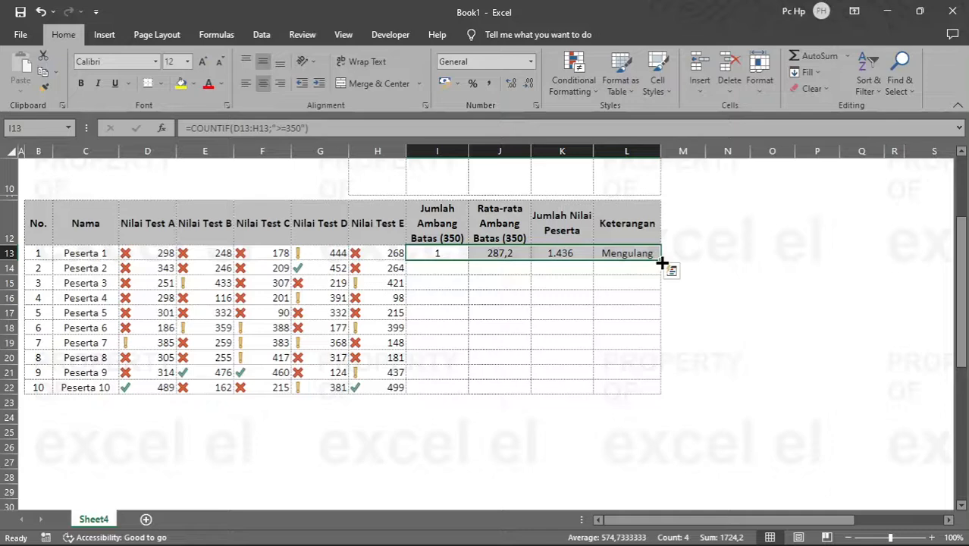
double_click(662, 262)
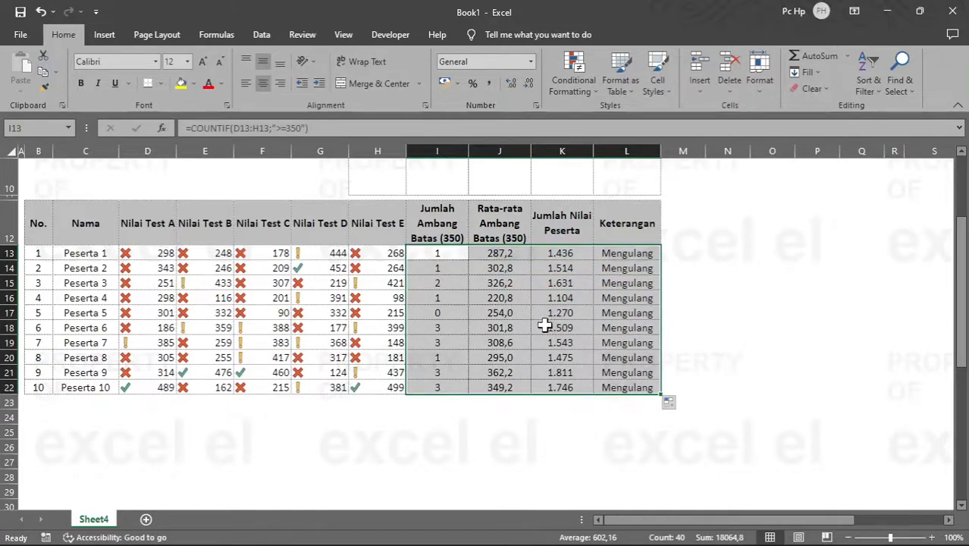
click(522, 311)
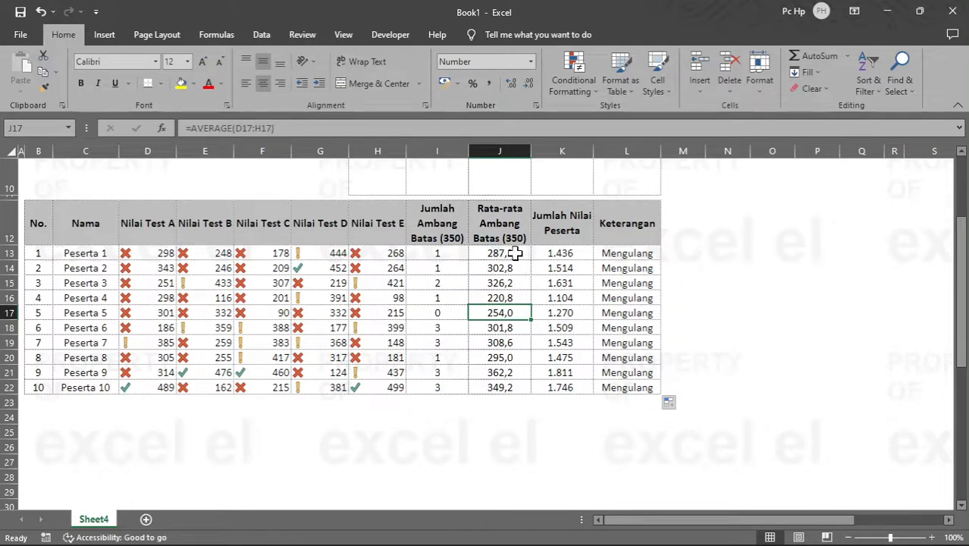
Step: Create a conditional formatting rule on the averages in J13:J22 for cell values equal to 500
drag(516, 252, 516, 390)
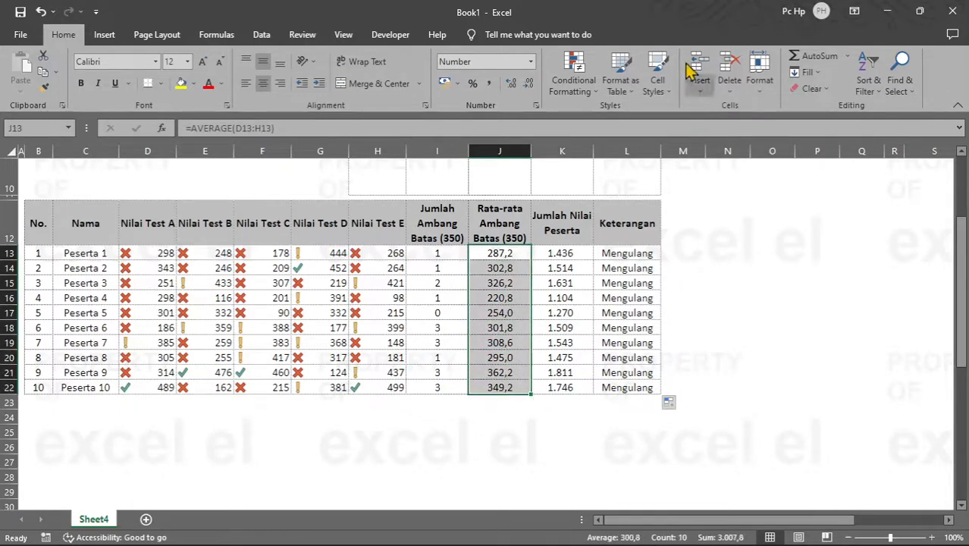
click(580, 86)
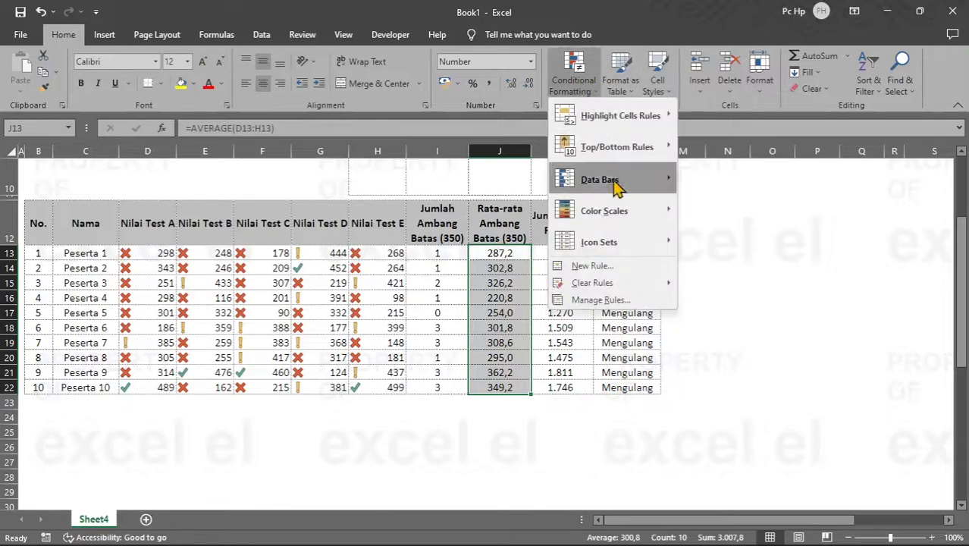
click(625, 305)
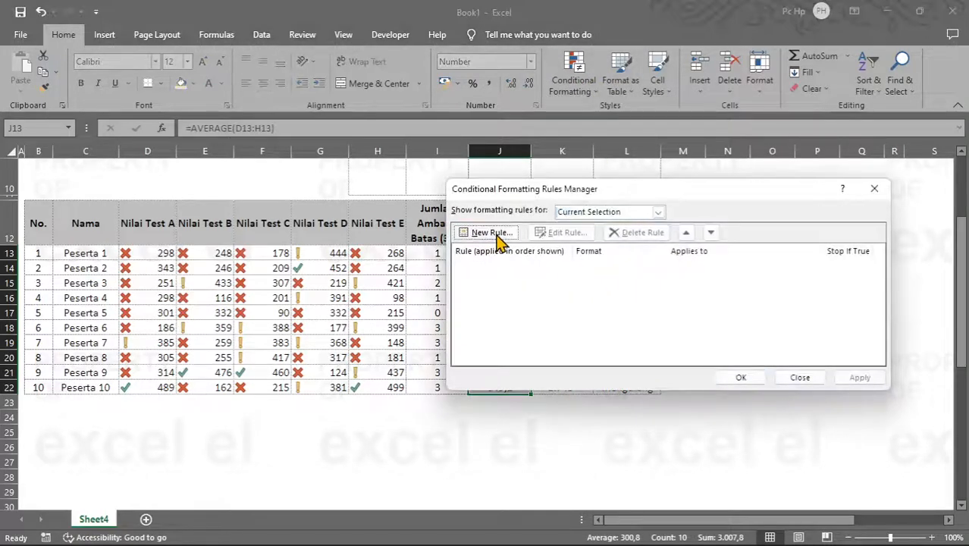
click(497, 234)
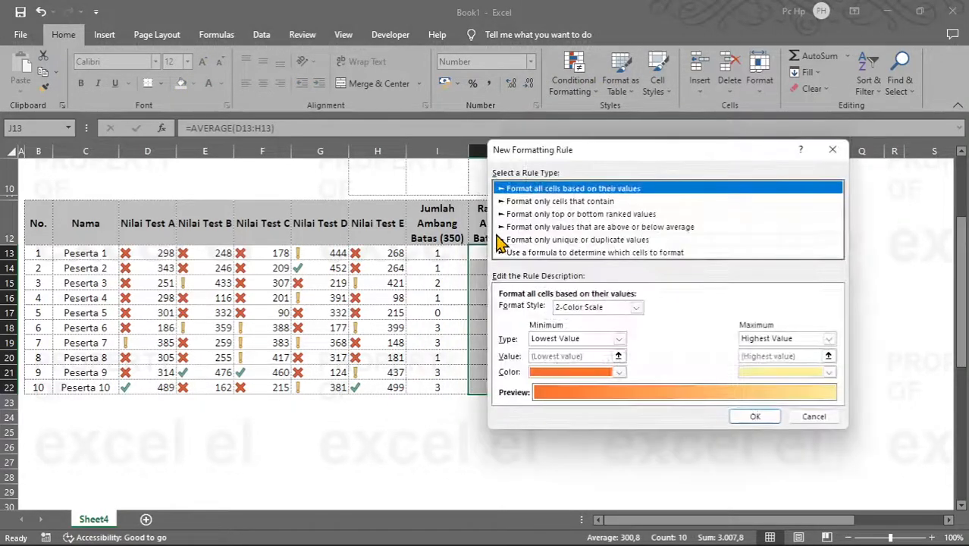
click(586, 202)
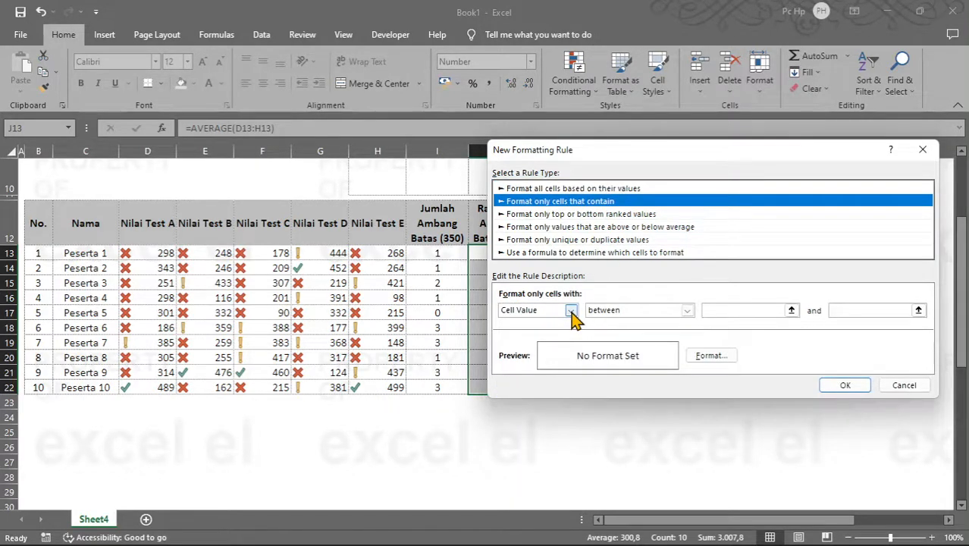
click(677, 315)
click(636, 344)
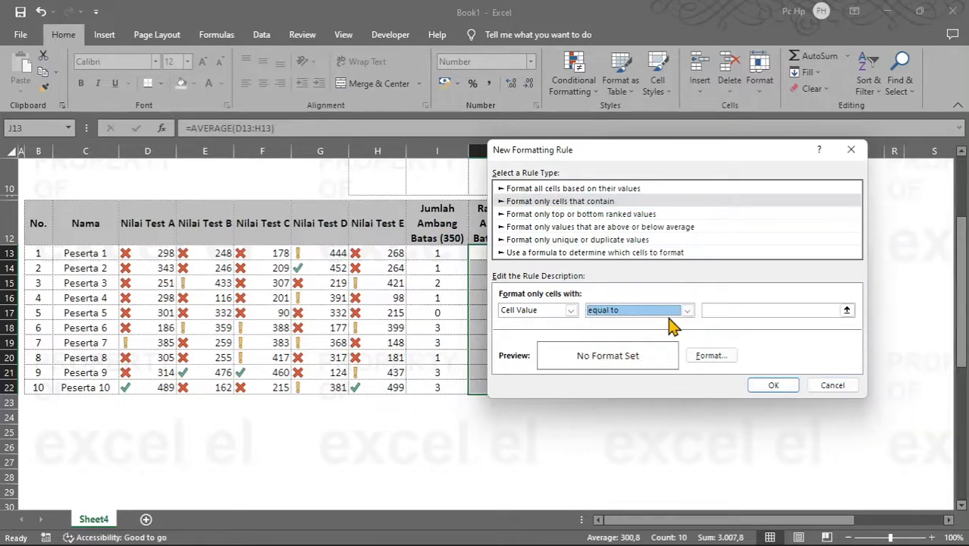
click(737, 311)
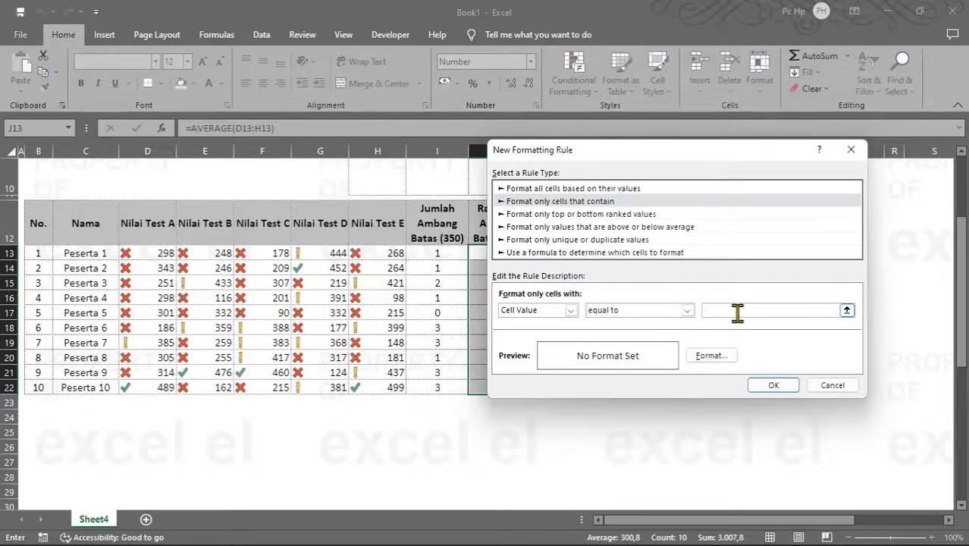
text(500)
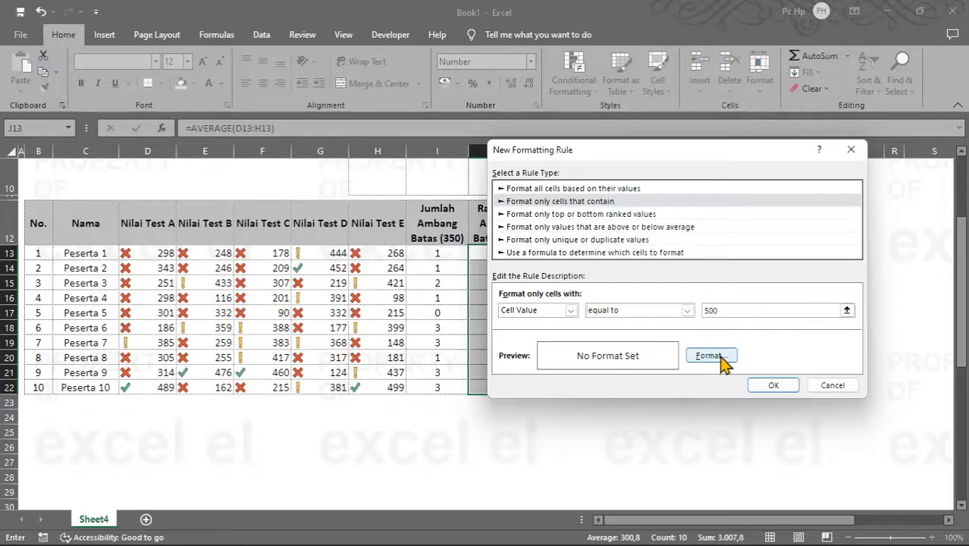
Step: Format the equal-to-500 rule with bold dark gold text on a black fill and apply it to the averages
click(711, 356)
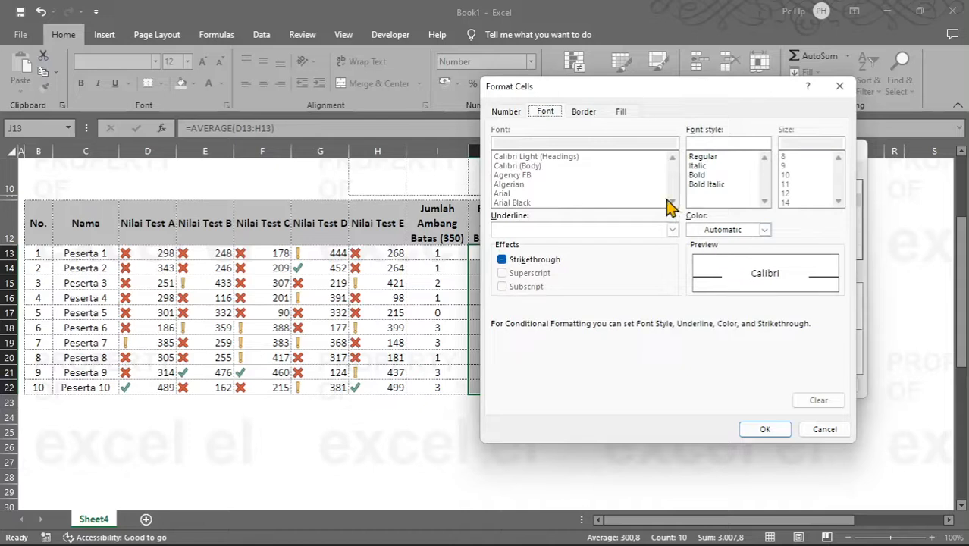
click(702, 175)
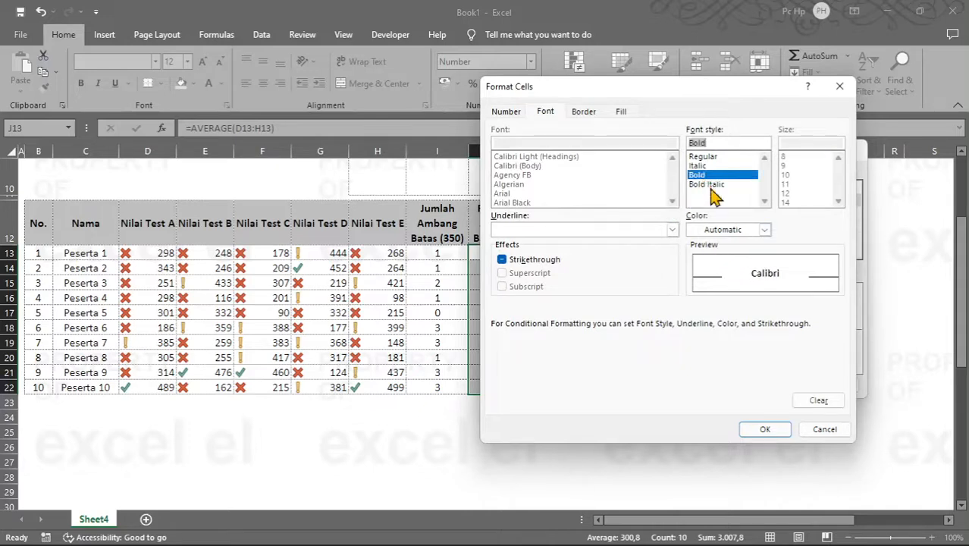
click(726, 232)
click(779, 325)
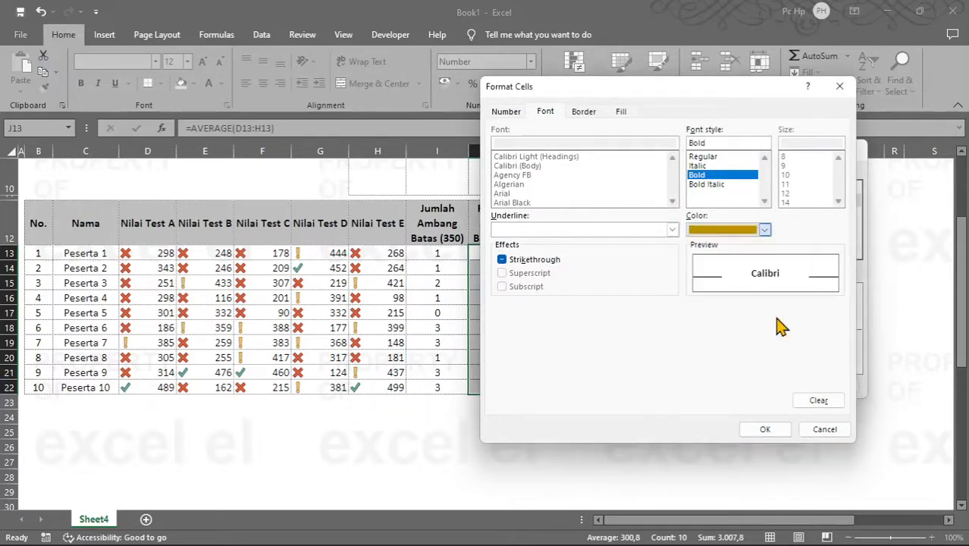
click(630, 112)
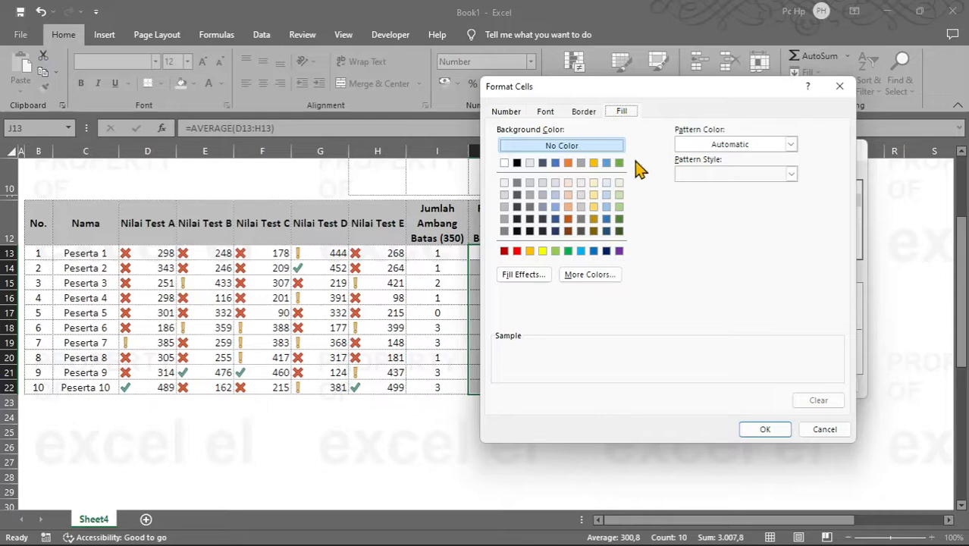
click(517, 164)
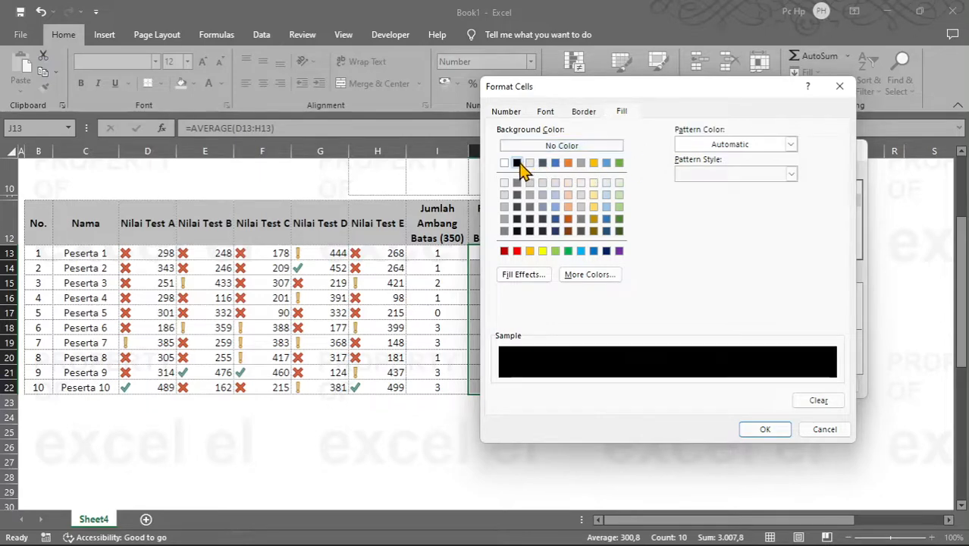
click(764, 429)
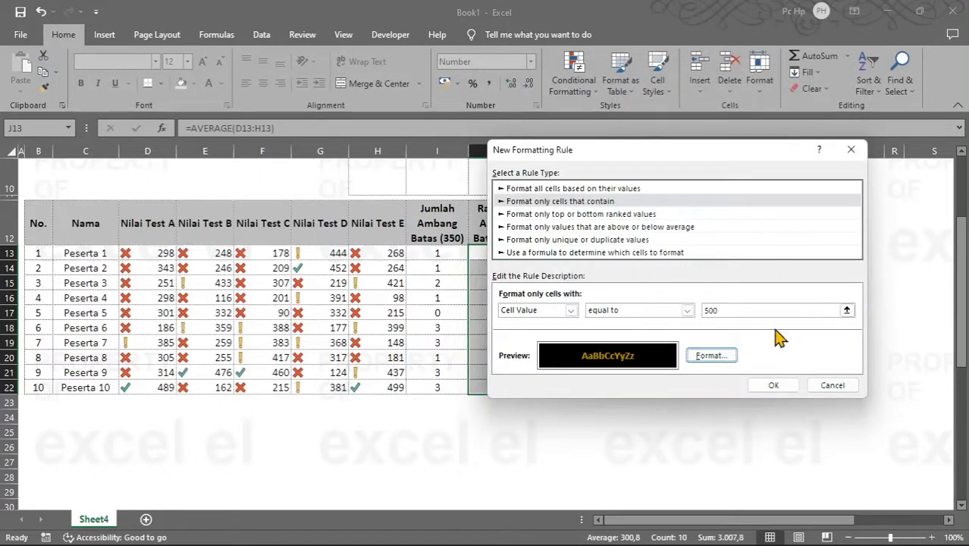
click(772, 387)
click(860, 378)
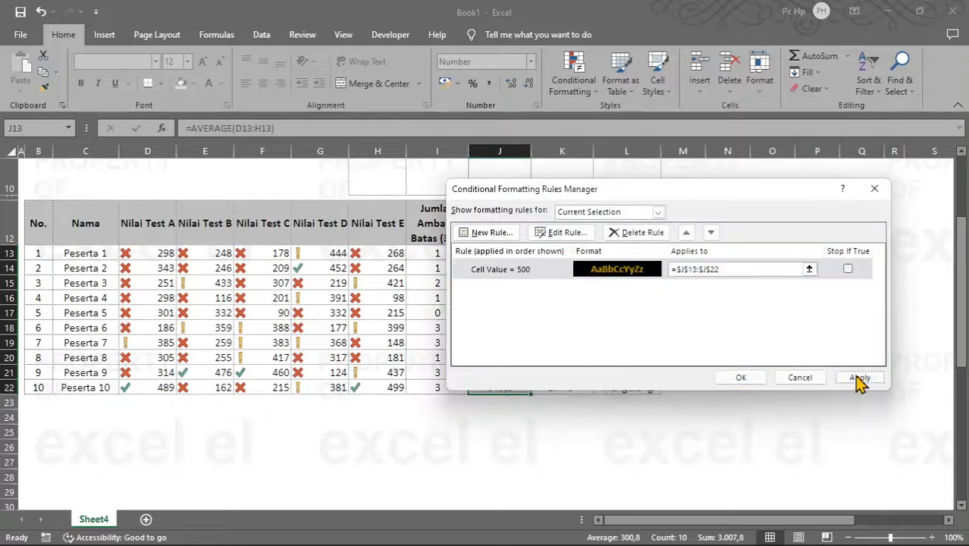
click(741, 378)
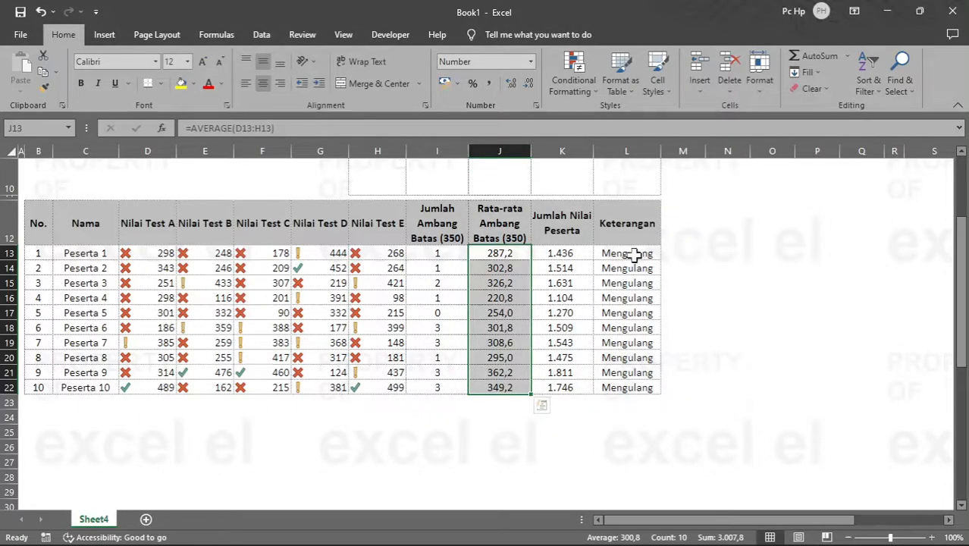
Step: Create a conditional formatting rule on the Keterangan cells L13:L22 for specific text containing "Sempurna"
drag(633, 253, 653, 383)
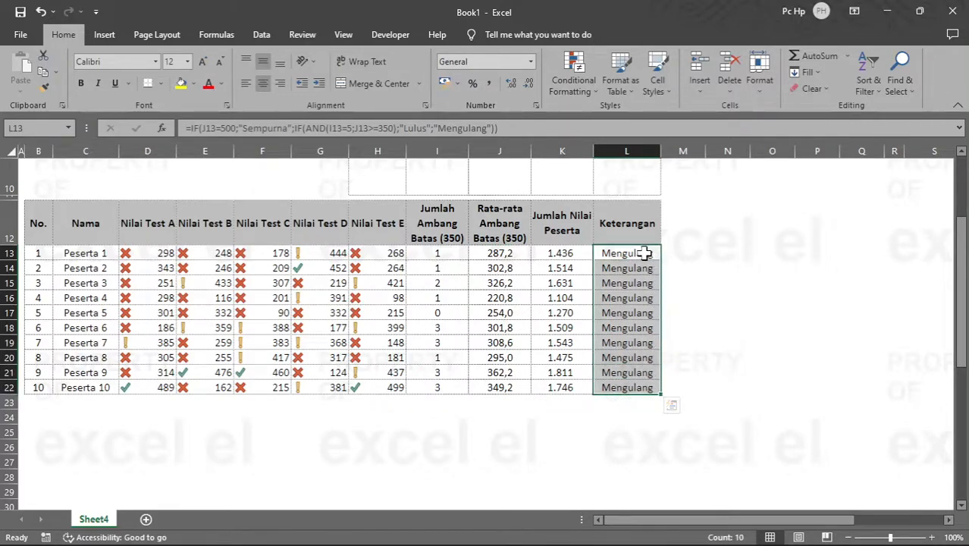
click(578, 88)
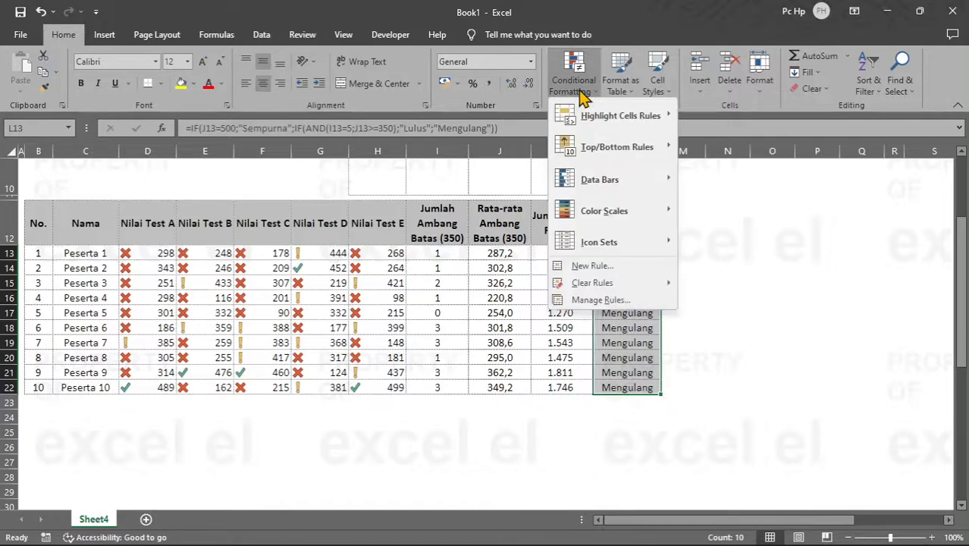
click(615, 301)
click(507, 235)
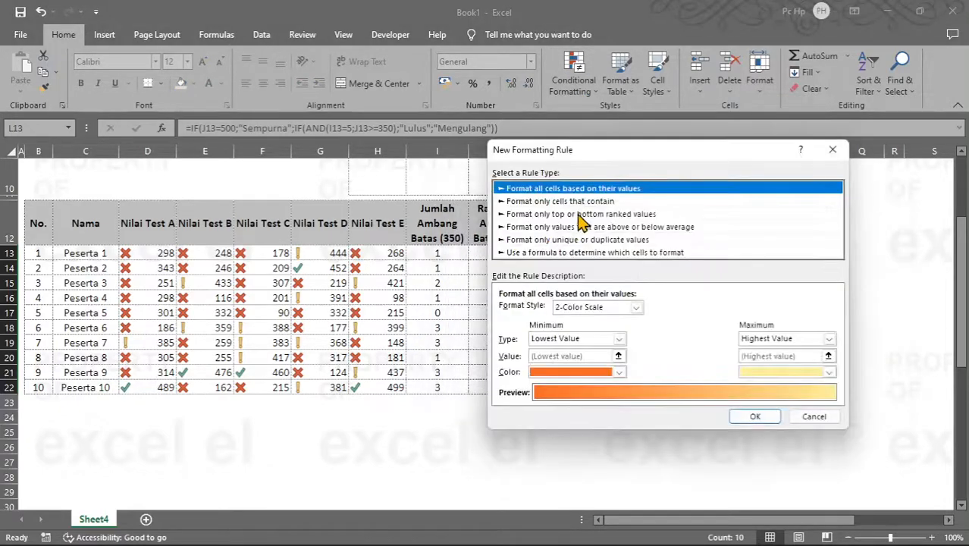
click(581, 201)
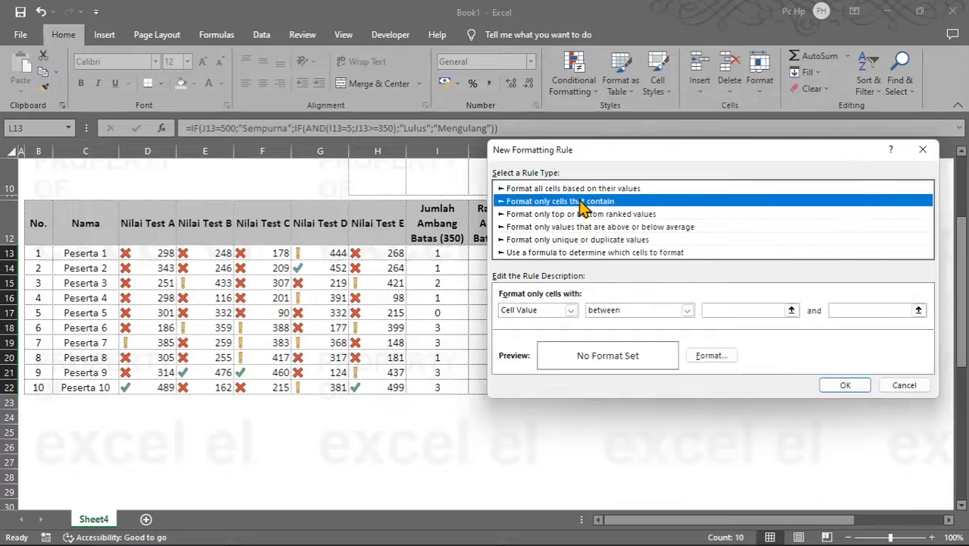
click(571, 311)
click(551, 330)
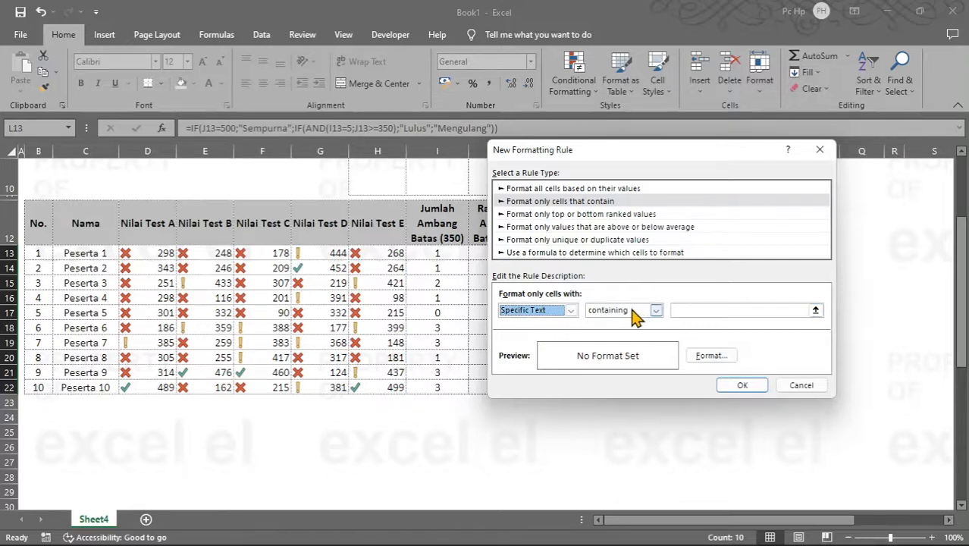
click(692, 310)
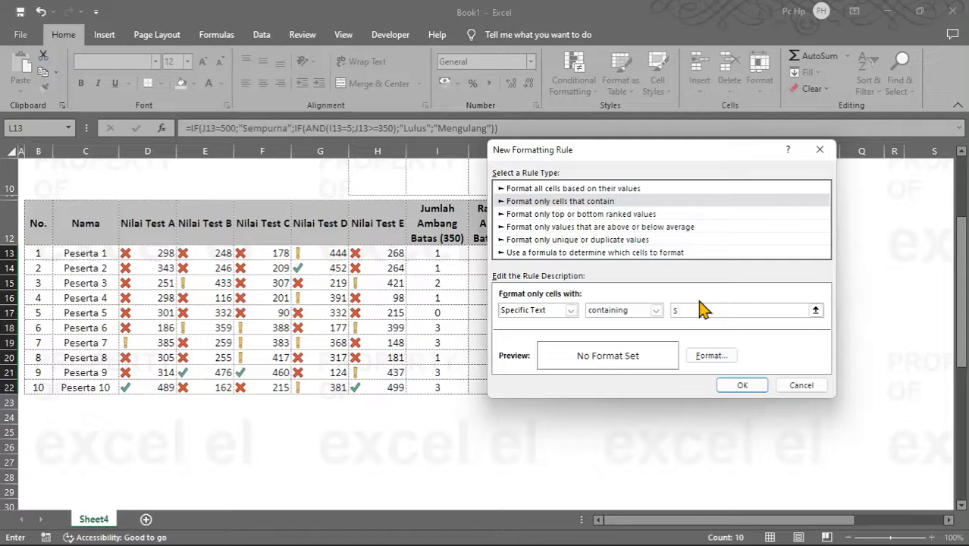
text(Sempurna)
Step: Format the "Sempurna" rule with bold dark gold text on a black fill and apply it to the Keterangan cells
click(711, 357)
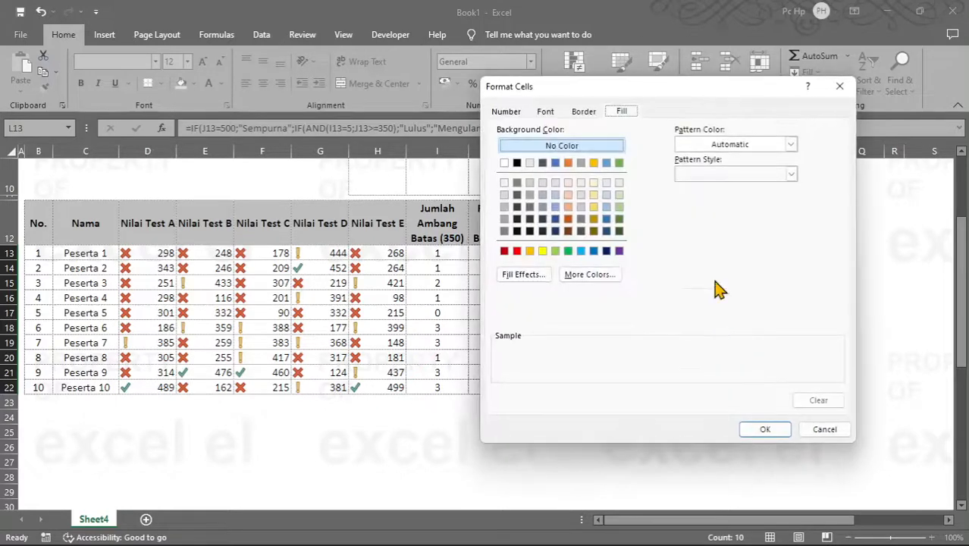
click(516, 163)
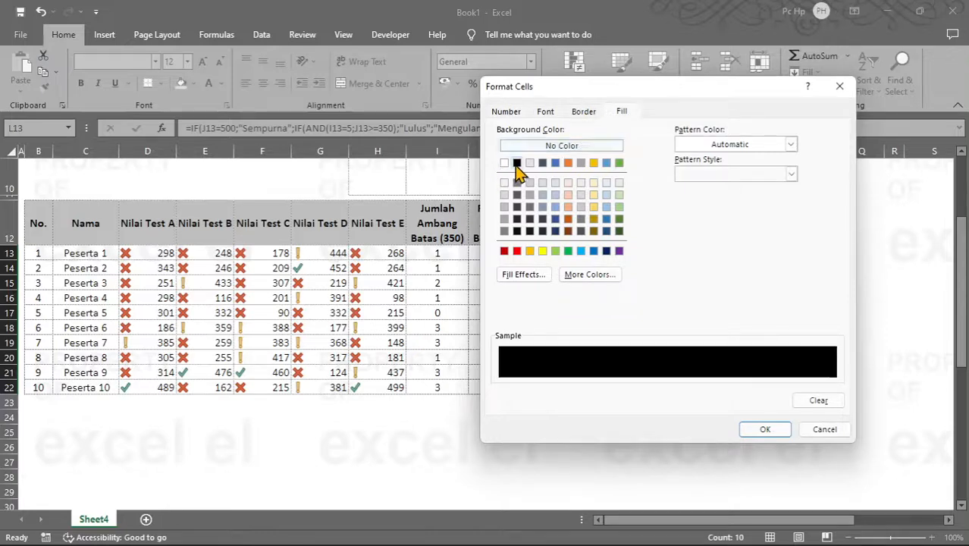
click(551, 113)
click(701, 177)
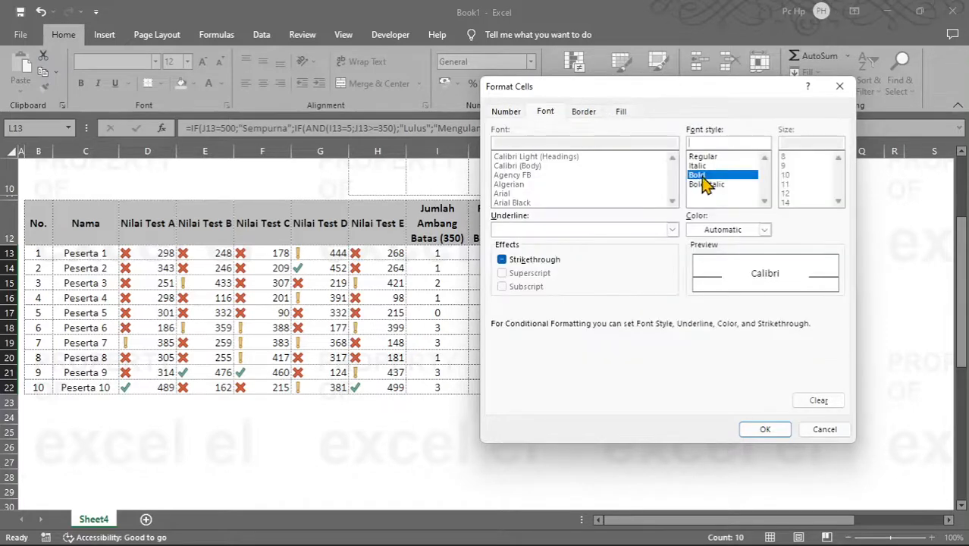
click(763, 230)
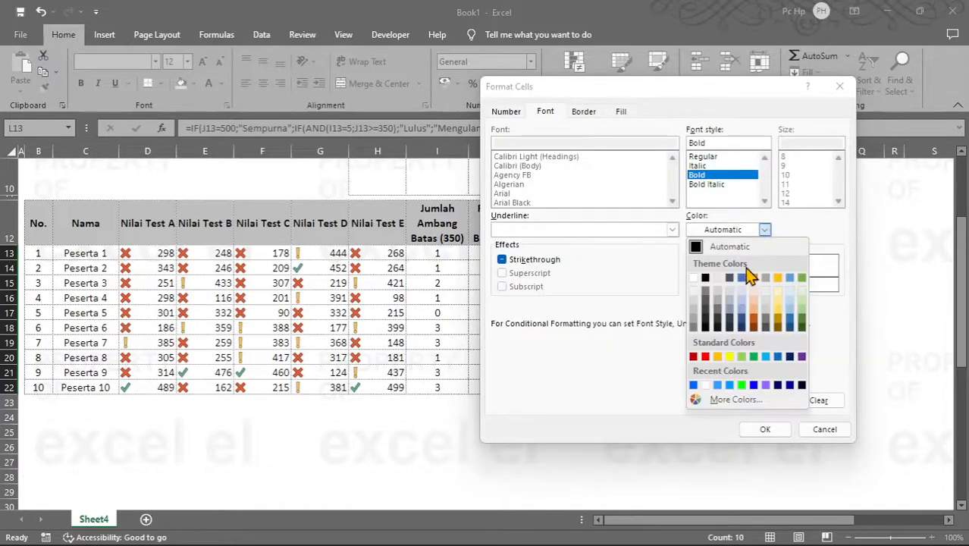
click(779, 321)
click(765, 429)
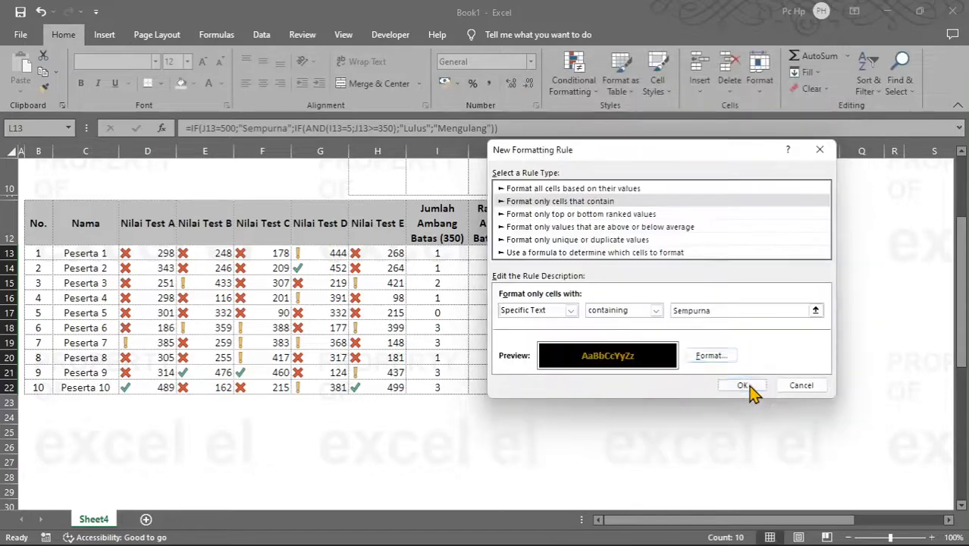
click(748, 389)
click(860, 378)
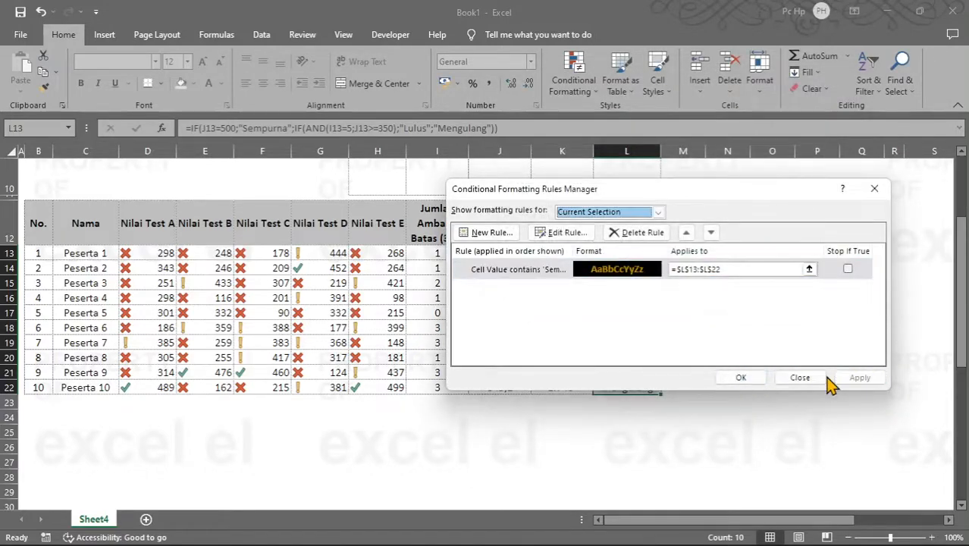
click(751, 380)
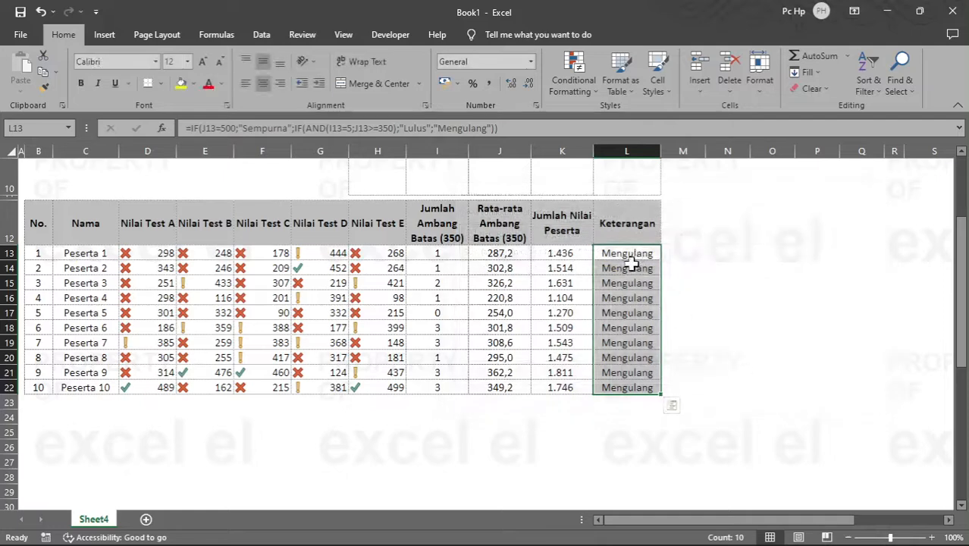
Step: Create another conditional formatting rule on the Keterangan cells L13:L22 for specific text containing "Lulus"
click(574, 76)
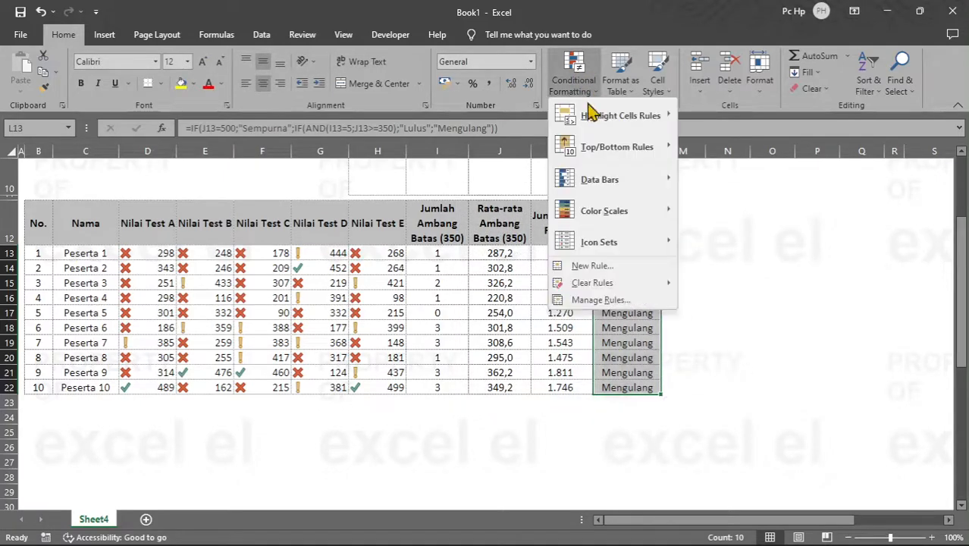
click(622, 300)
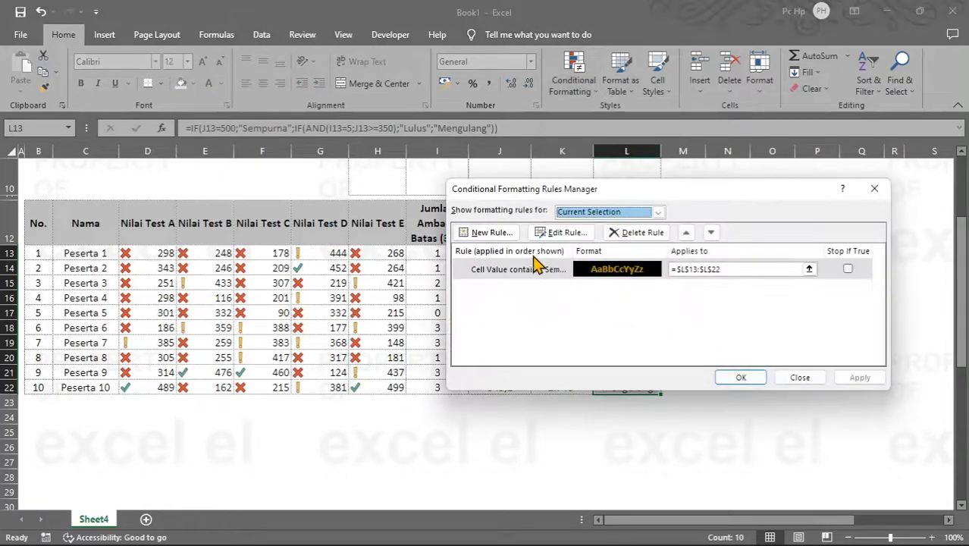
click(492, 233)
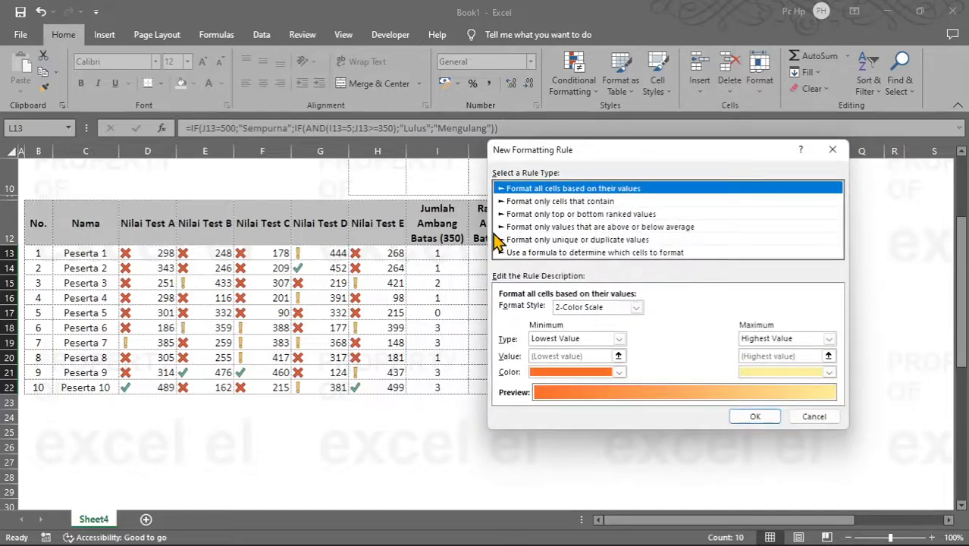
click(571, 201)
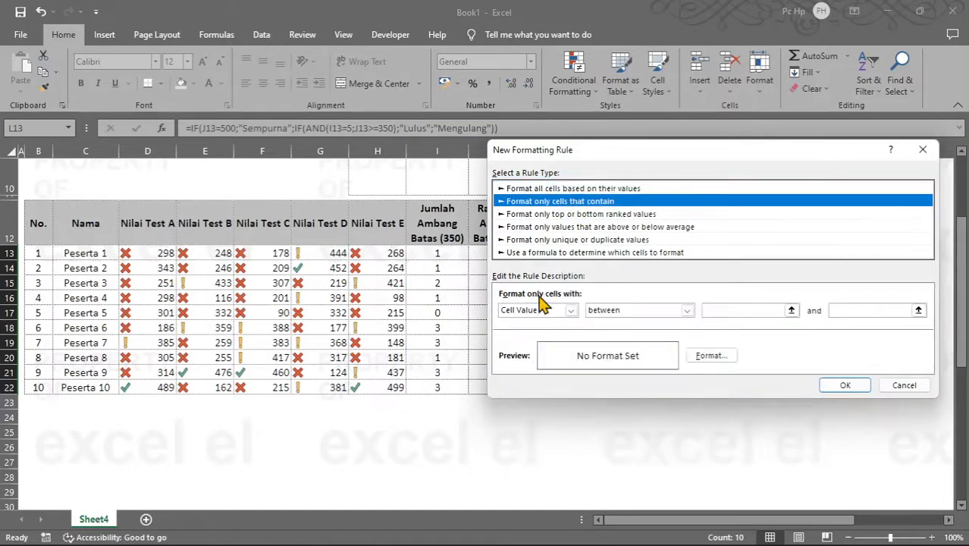
click(554, 311)
click(546, 334)
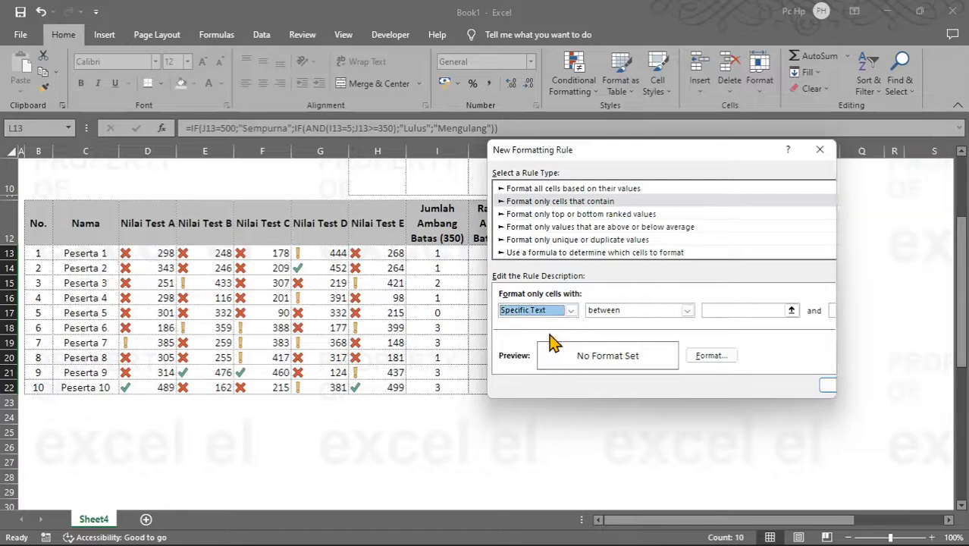
click(693, 311)
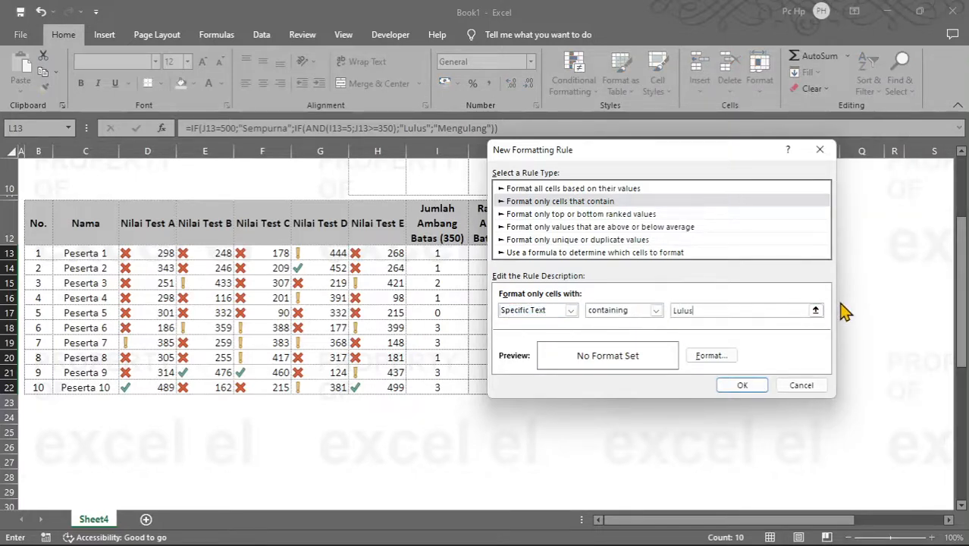
text(Lulus)
Step: Give the "Lulus" rule a green fill and apply it to the Keterangan cells
click(712, 356)
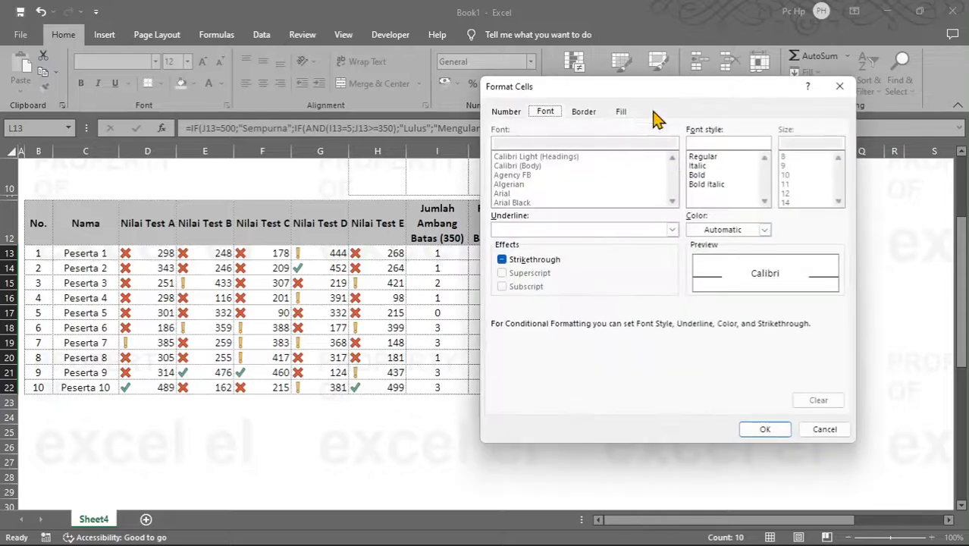
click(621, 112)
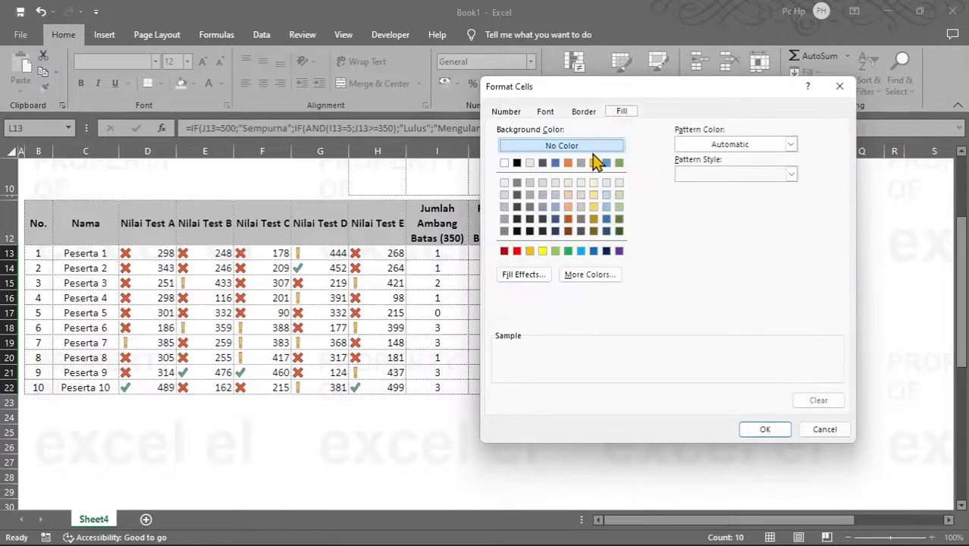
click(569, 251)
click(765, 429)
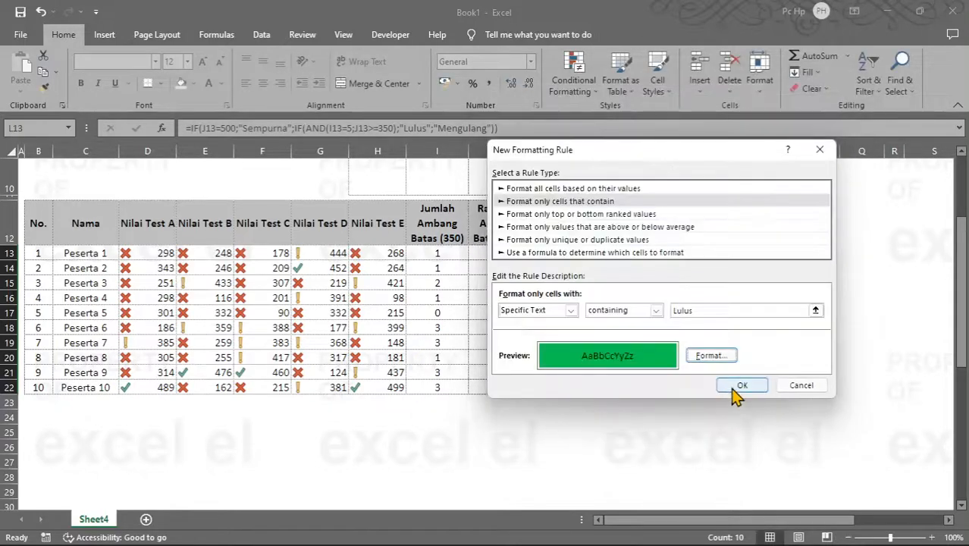
click(736, 388)
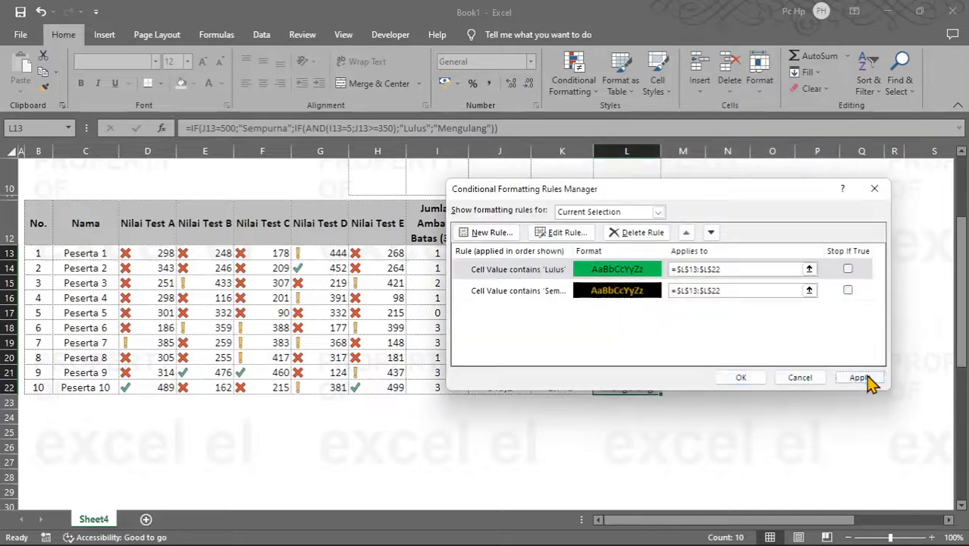
click(741, 378)
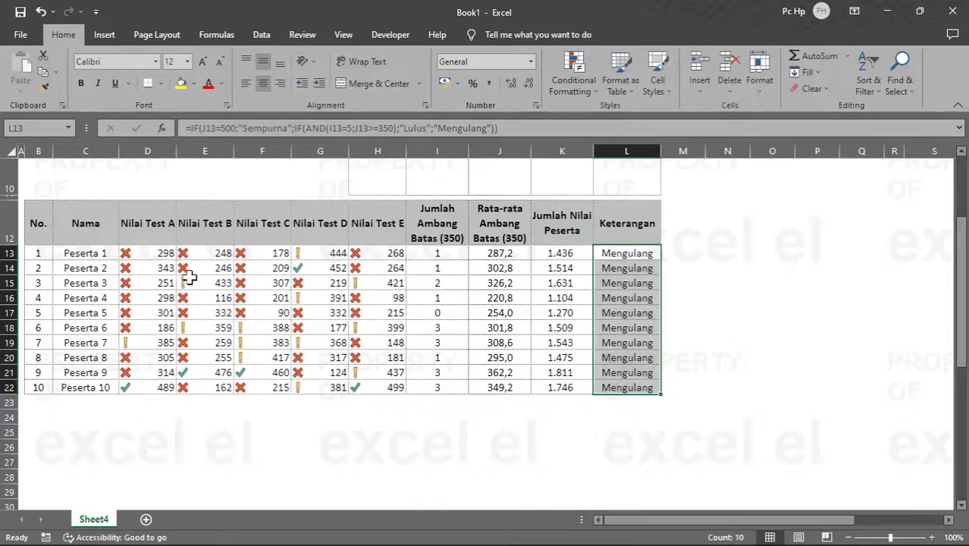
Step: Set all five of Peserta 2's test scores in D14:H14 to 500
drag(133, 273, 377, 271)
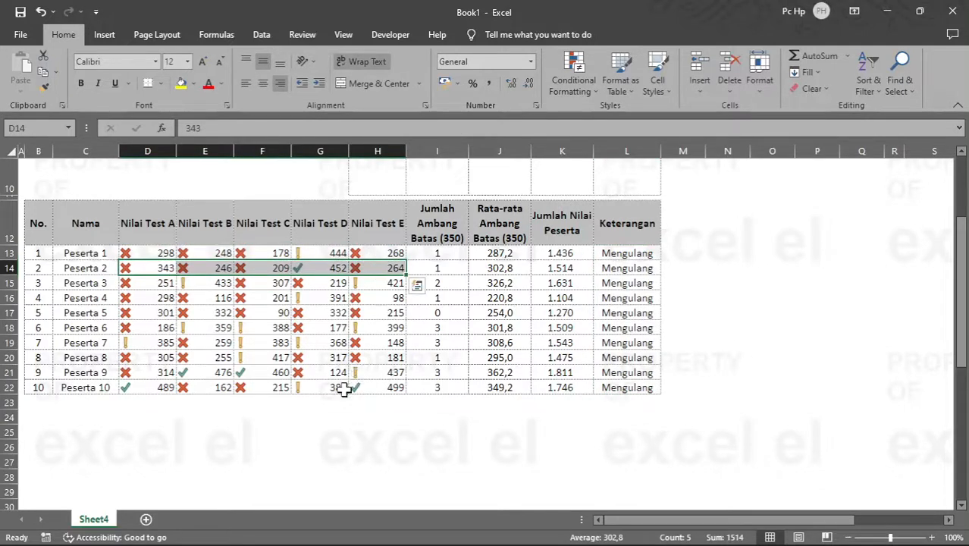
text(500)
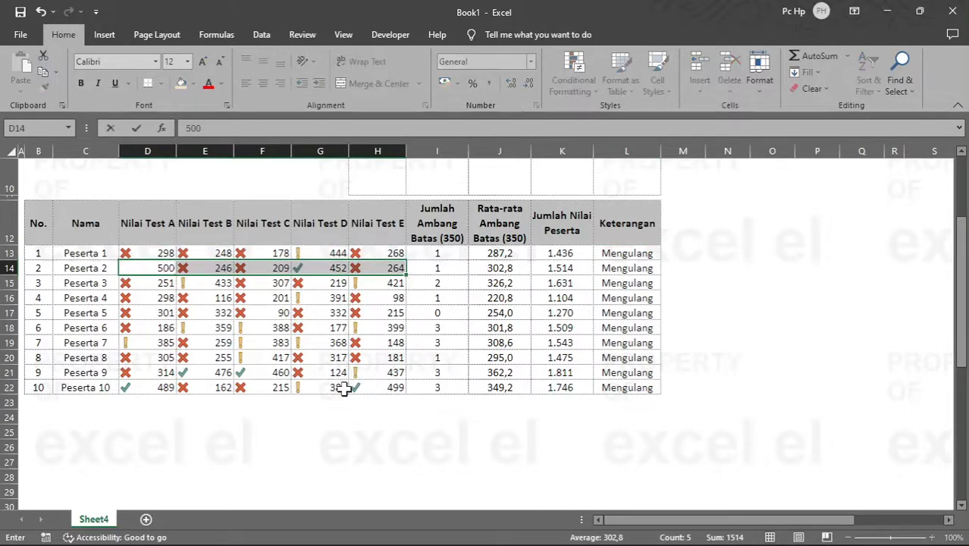
key(ctrl+Return)
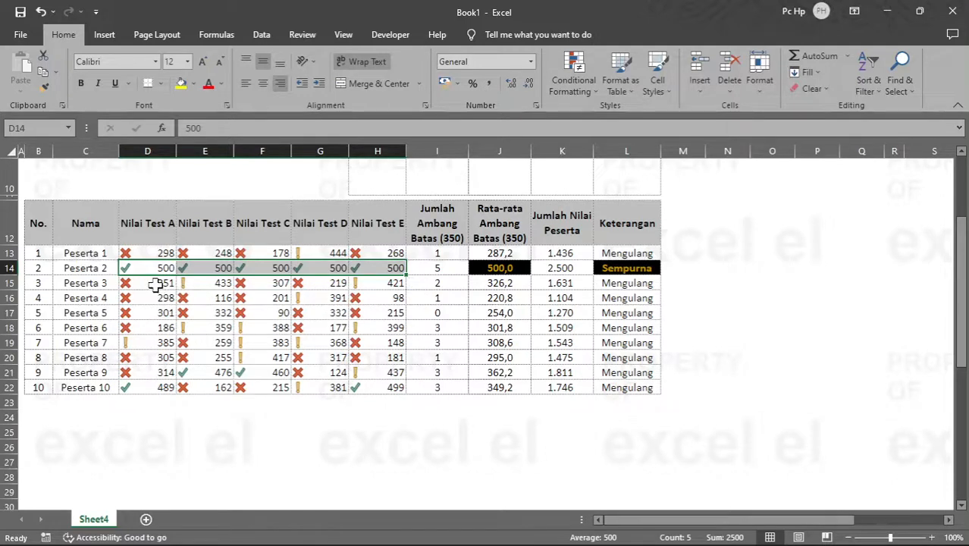
Step: Set all five of Peserta 3's test scores in D15:H15 to 350
drag(155, 283, 365, 282)
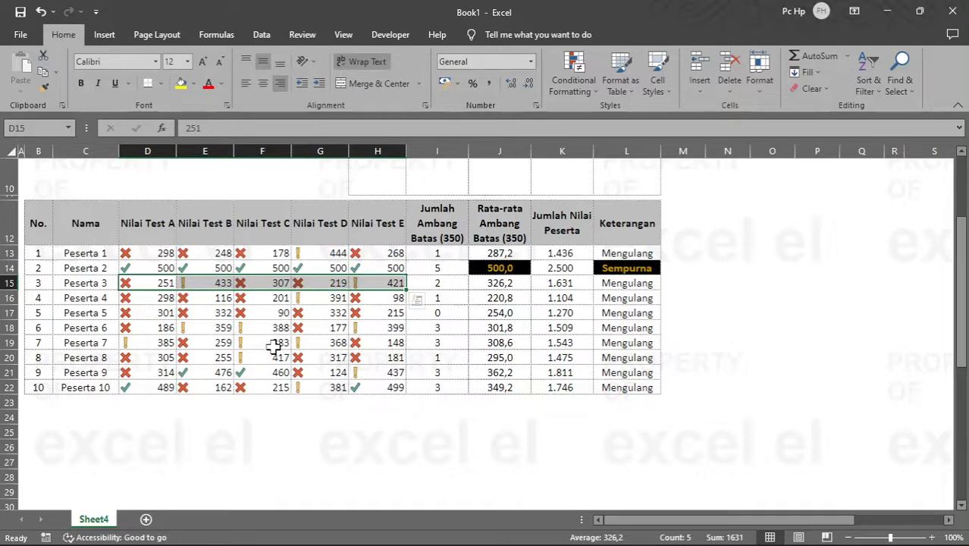
text(350)
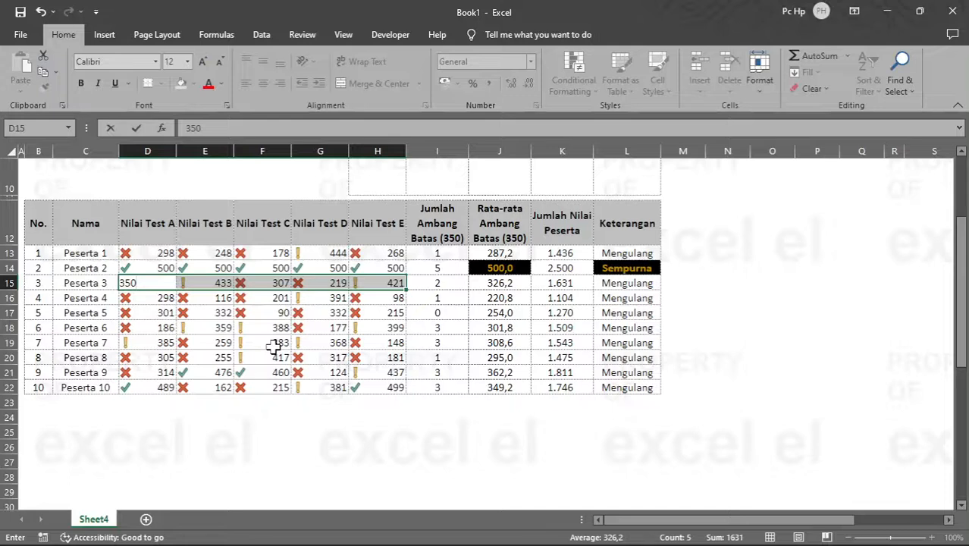
key(ctrl+Return)
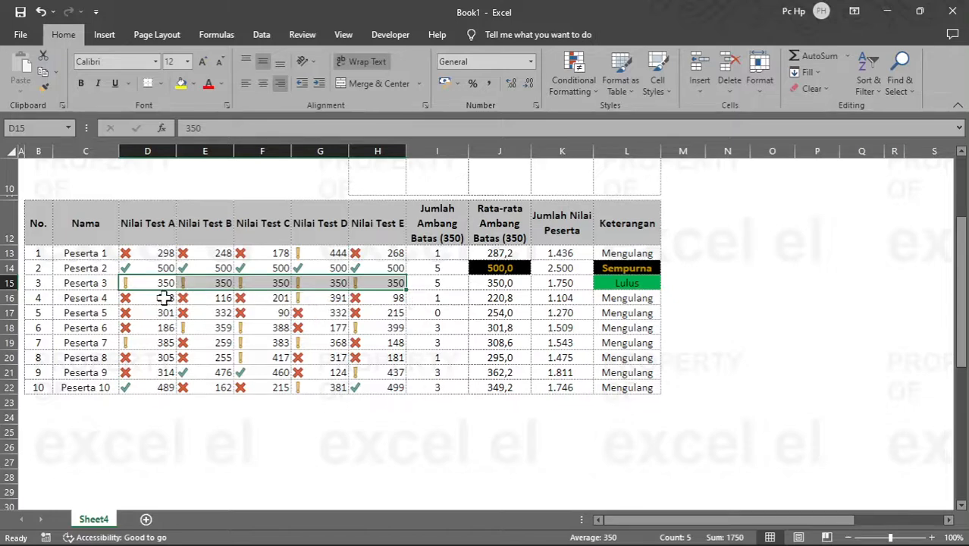
Step: Set all five of Peserta 4's test scores in D16:H16 to 499
drag(164, 299, 372, 297)
text(499)
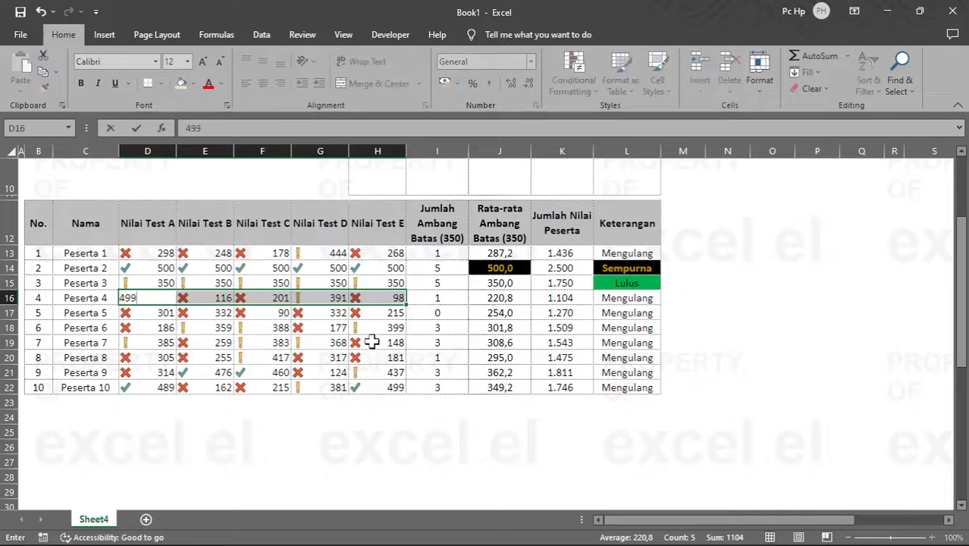
key(ctrl+Return)
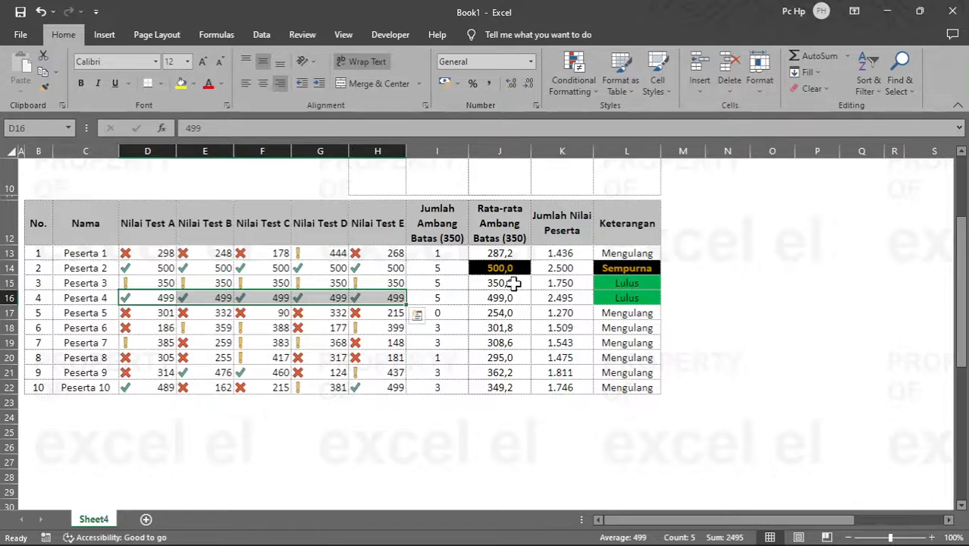
Step: Examine the status formula in L13 together with the threshold count in I13 and the average in J13 that it refers to
click(515, 283)
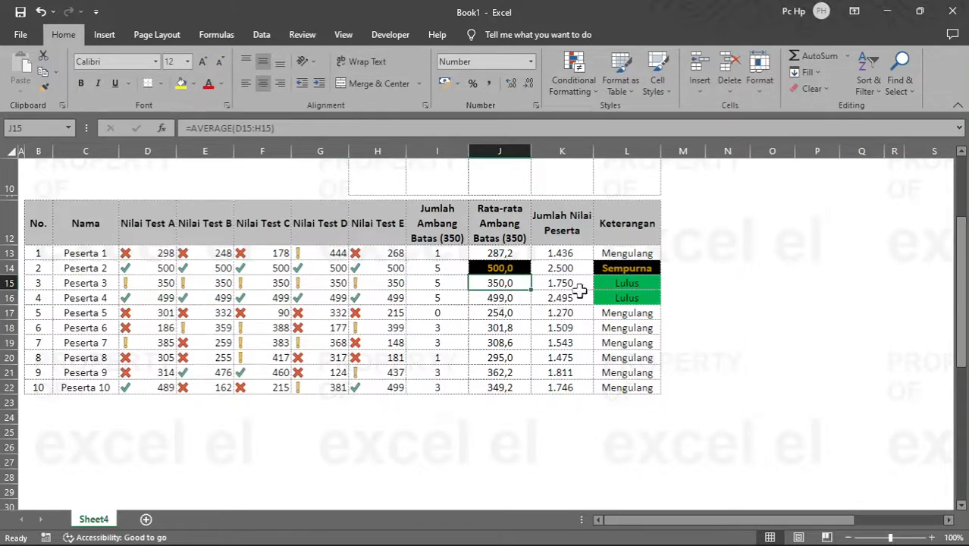
click(628, 253)
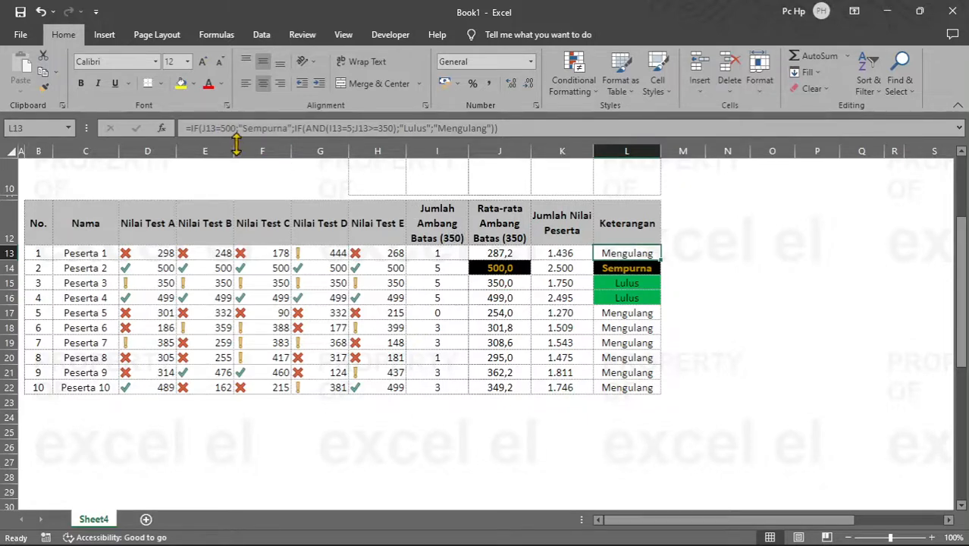
click(503, 254)
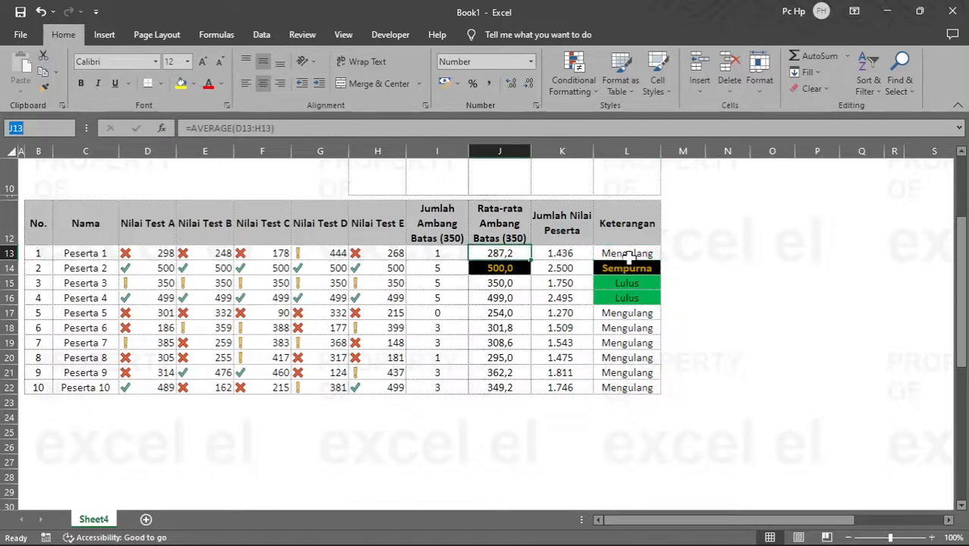
click(629, 256)
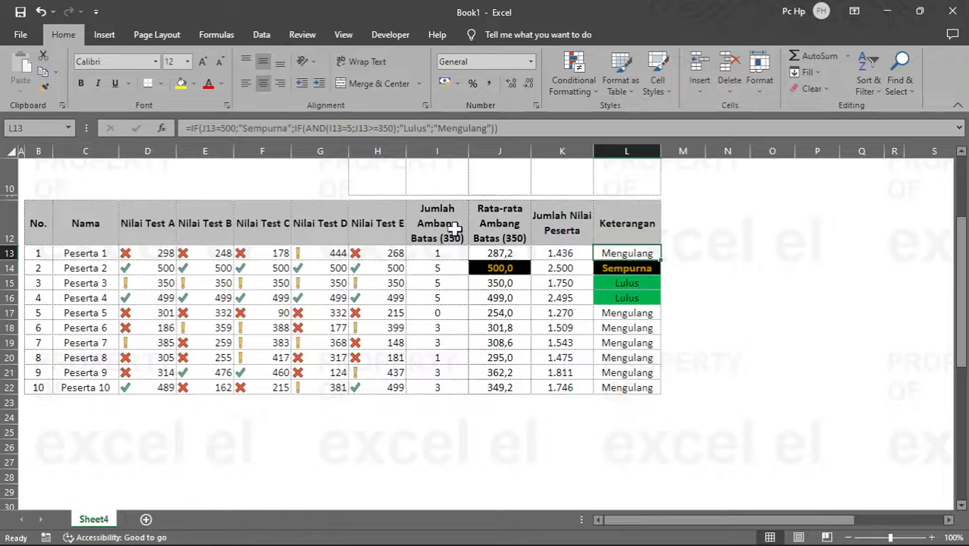
click(451, 254)
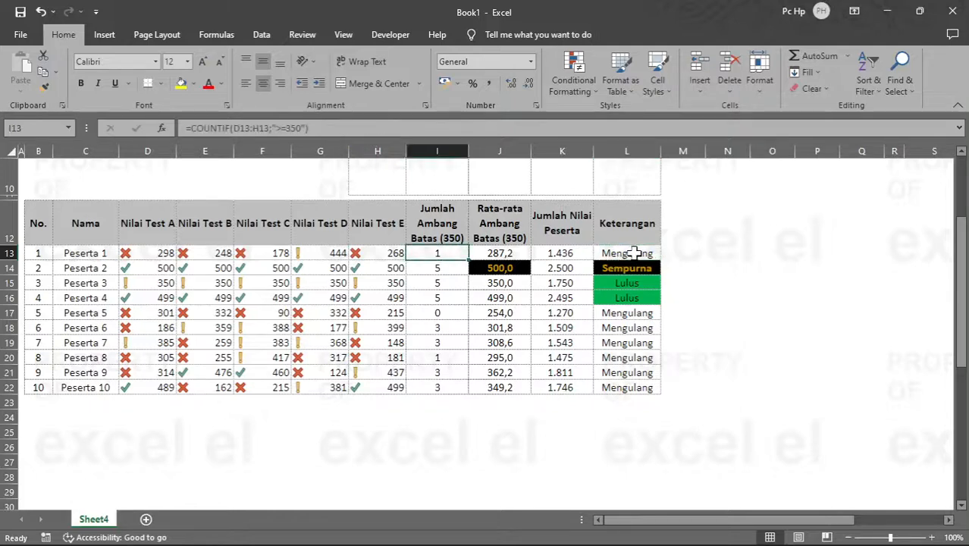
click(627, 253)
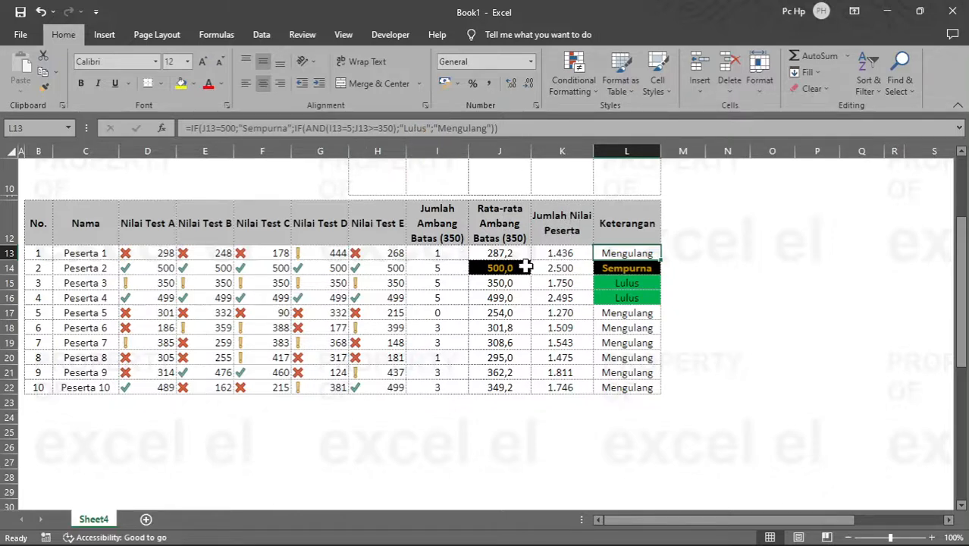
click(440, 253)
click(499, 255)
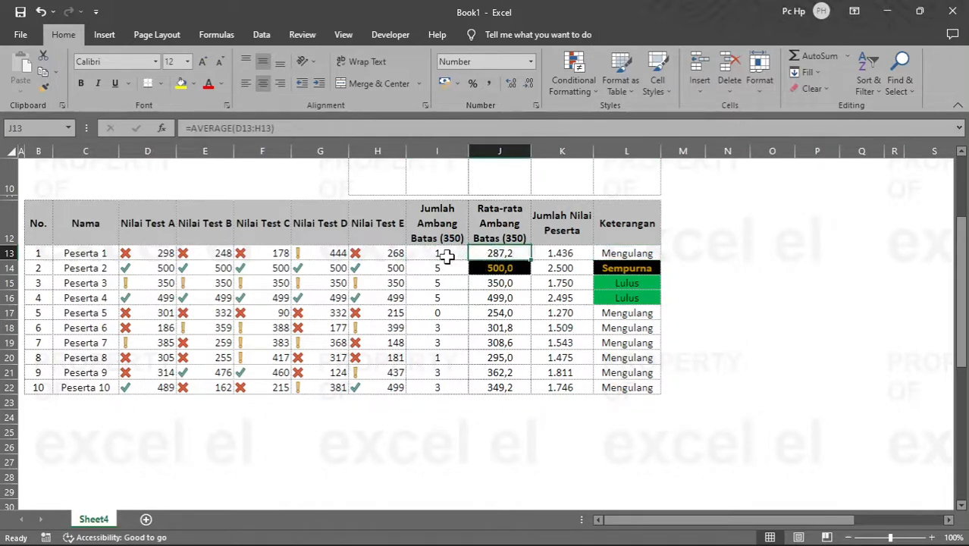
click(448, 257)
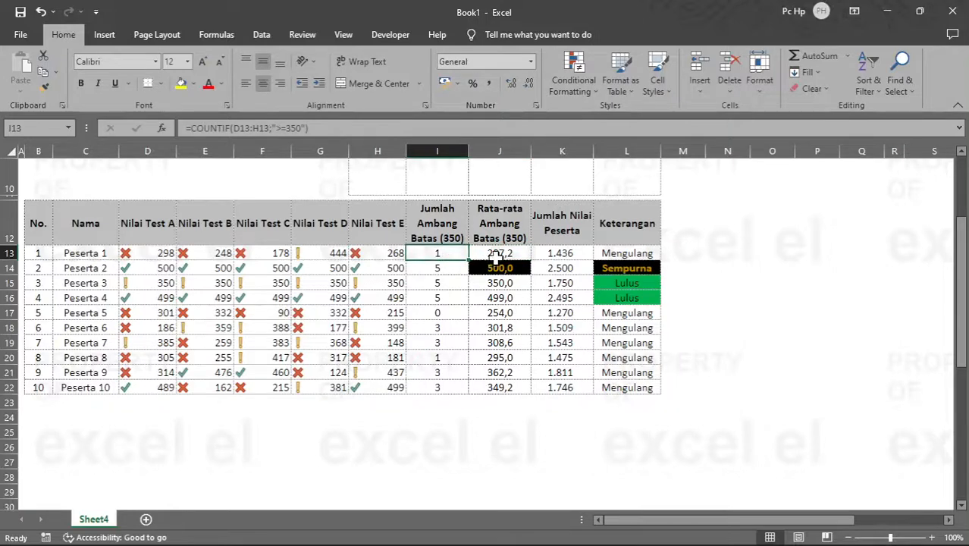
click(498, 255)
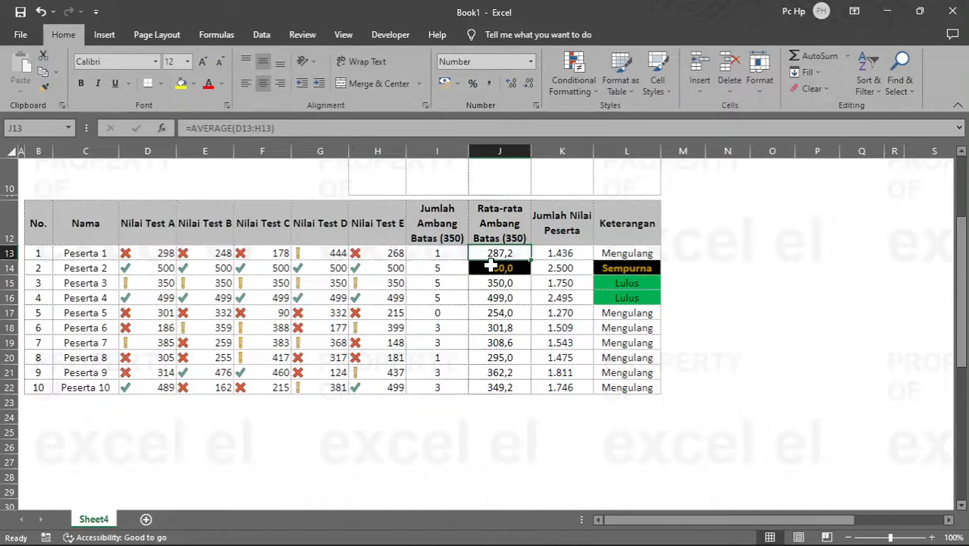
Step: Examine the averages of Peserta 2, 3 and 4 in J14:J16 and Peserta 3's threshold count in I15
click(497, 268)
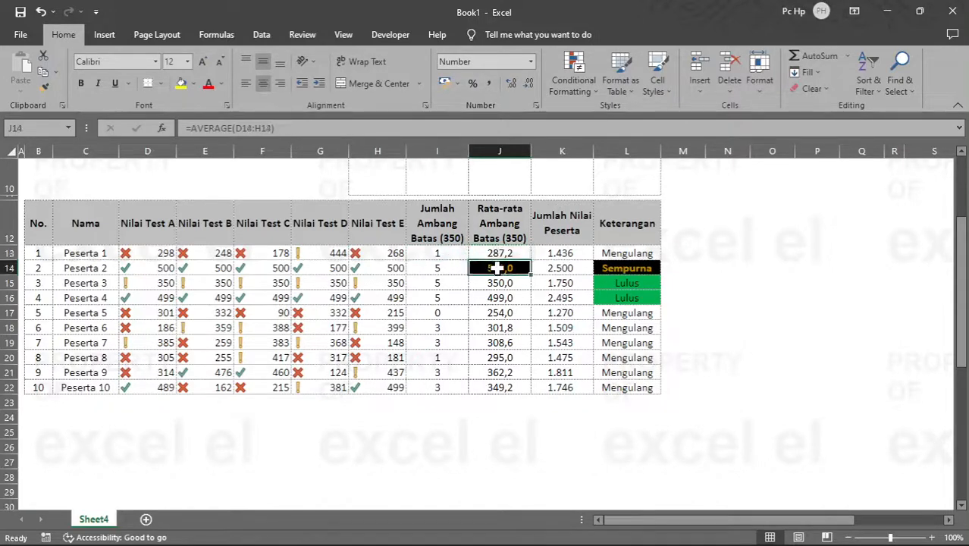
click(443, 285)
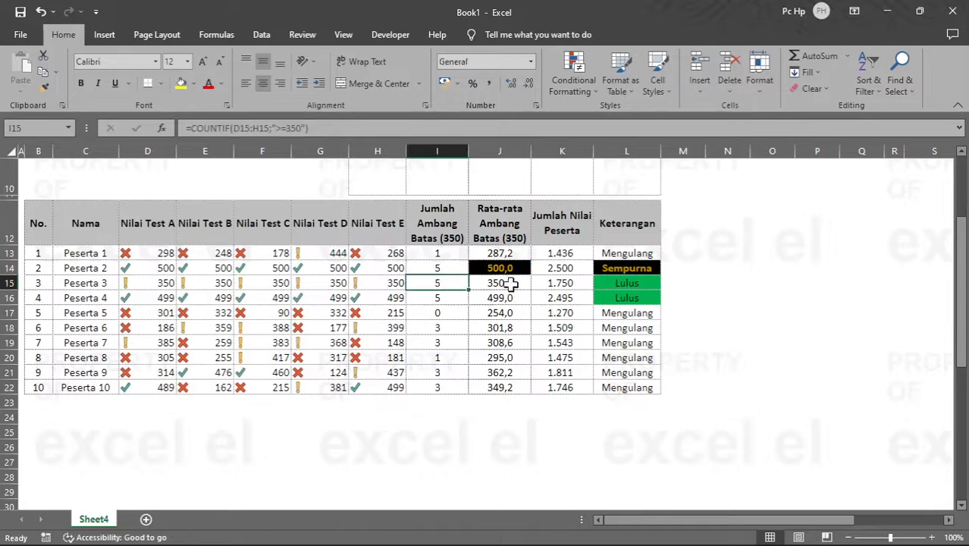
click(512, 283)
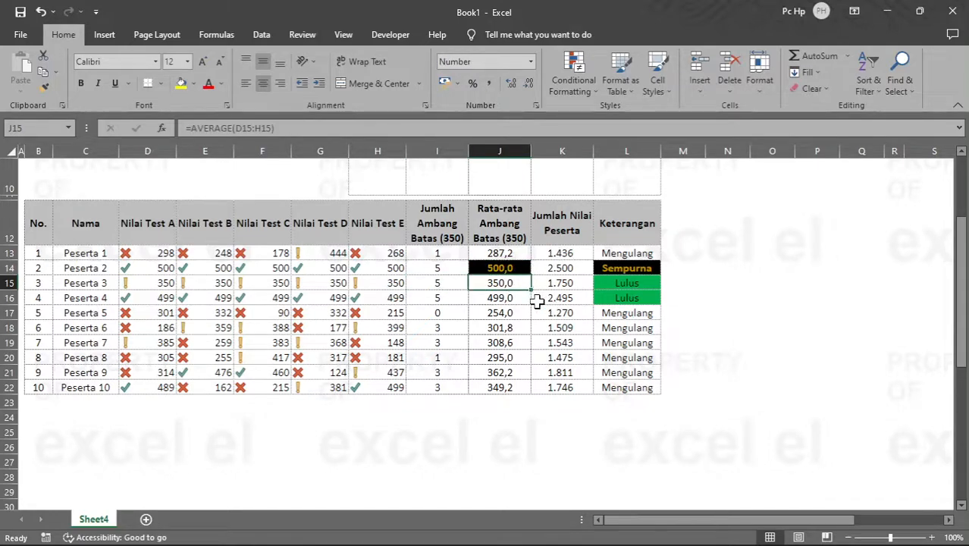
click(500, 299)
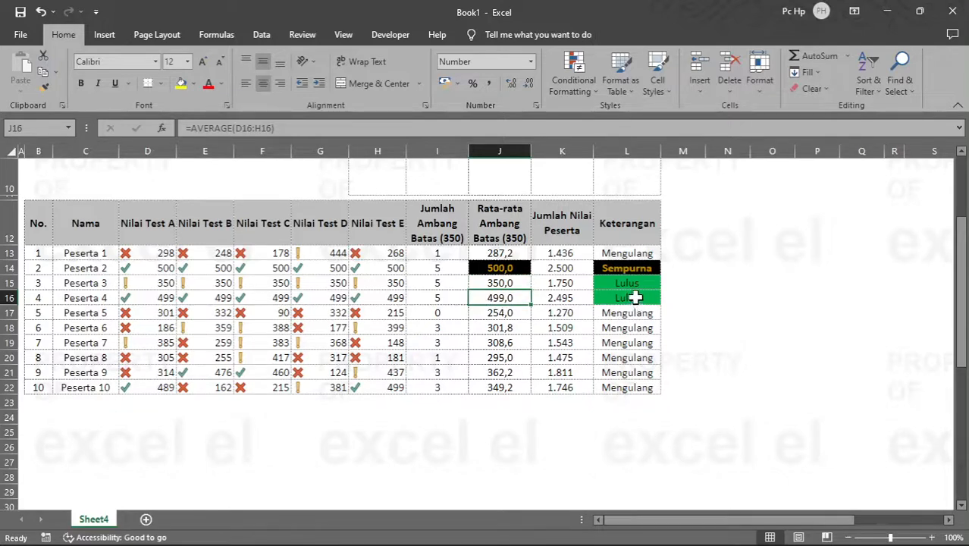
Step: Replace the AND function with OR in Peserta 1's status formula in L13
click(642, 253)
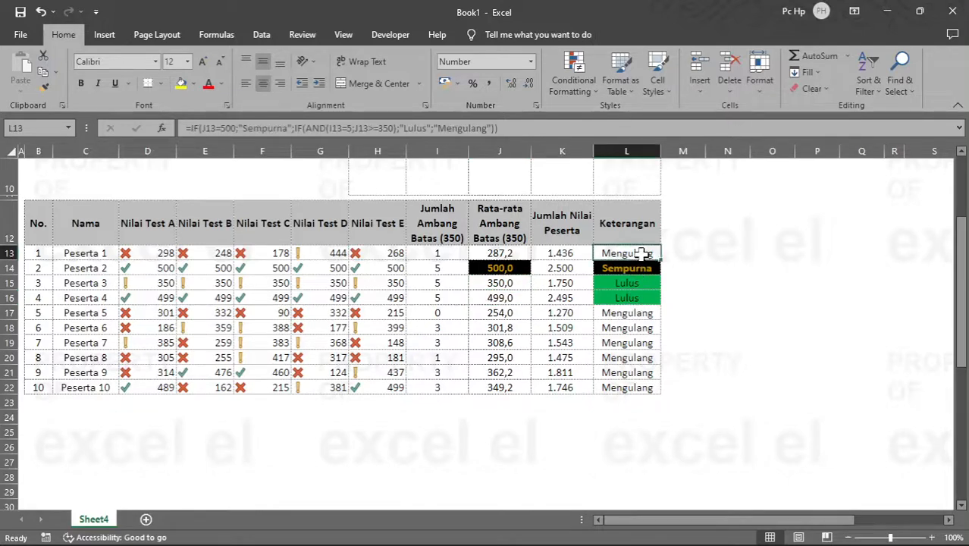
click(324, 126)
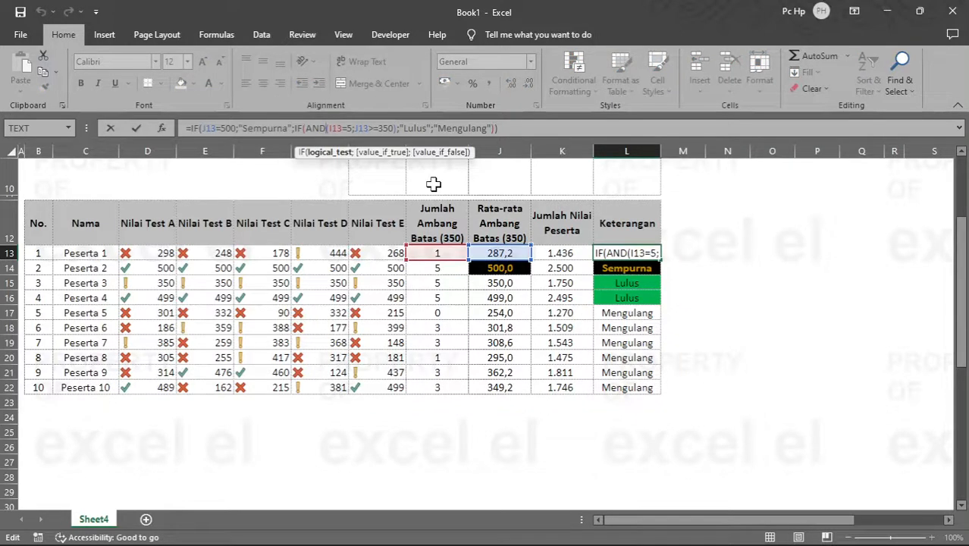
key(BackSpace)
key(BackSpace)
key(BackSpace)
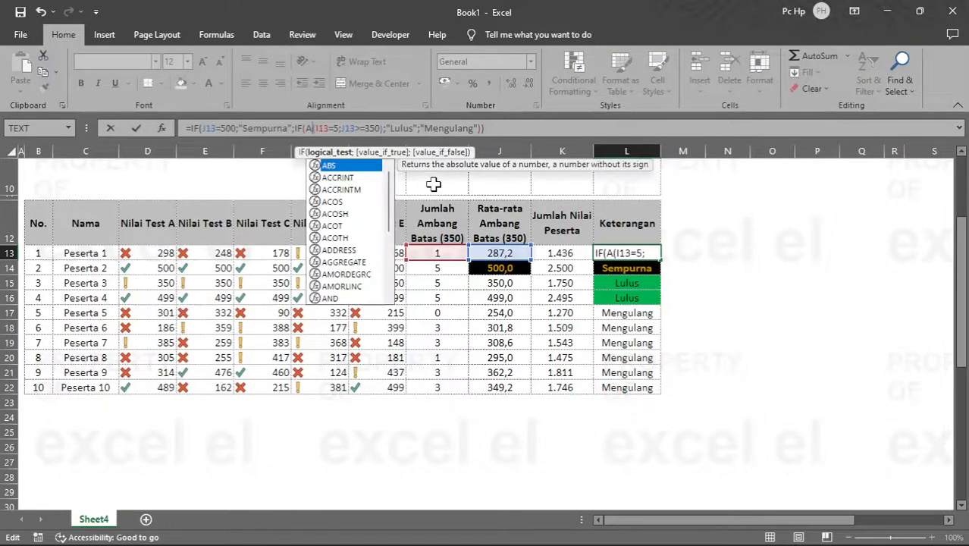
text(OR)
key(Return)
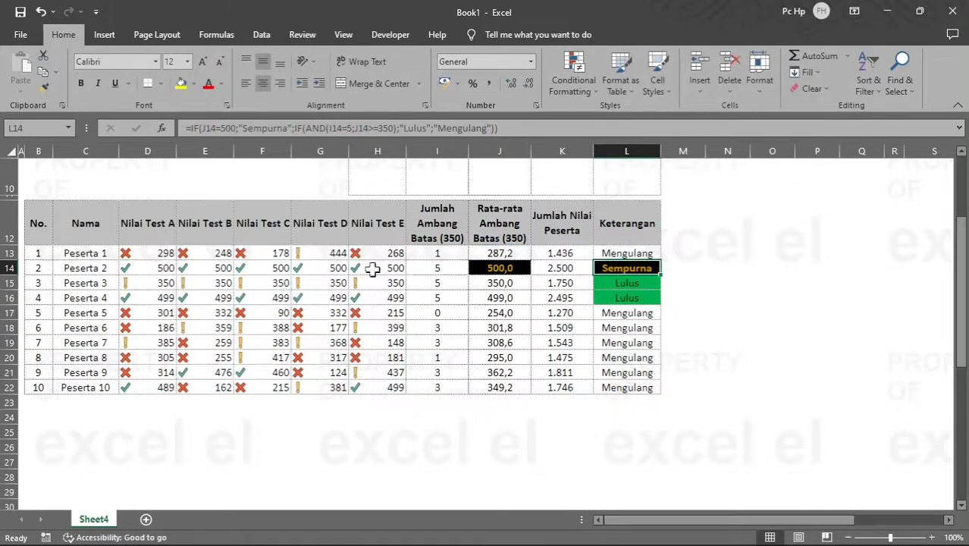
Step: Set Peserta 1's scores for tests A to D in D13:G13 to 500
drag(149, 255, 334, 254)
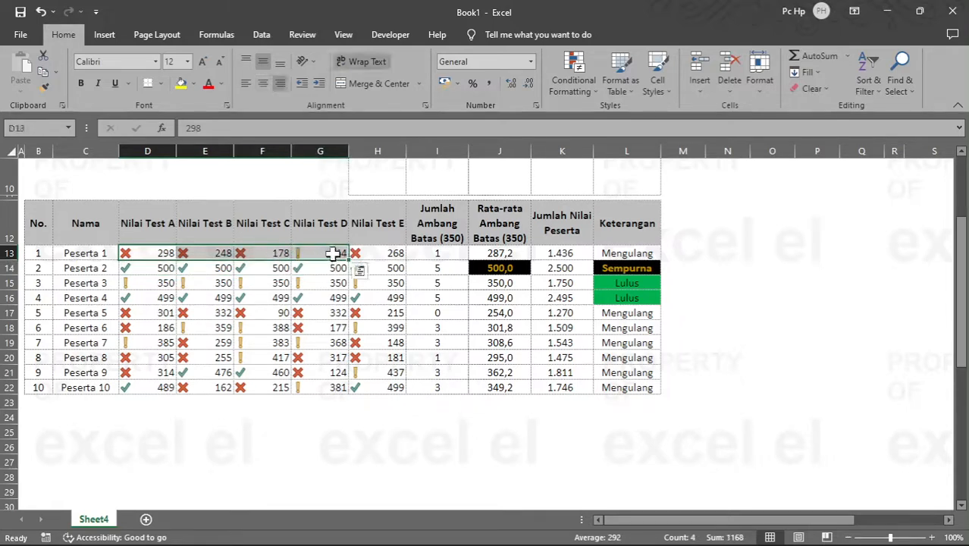
text(500)
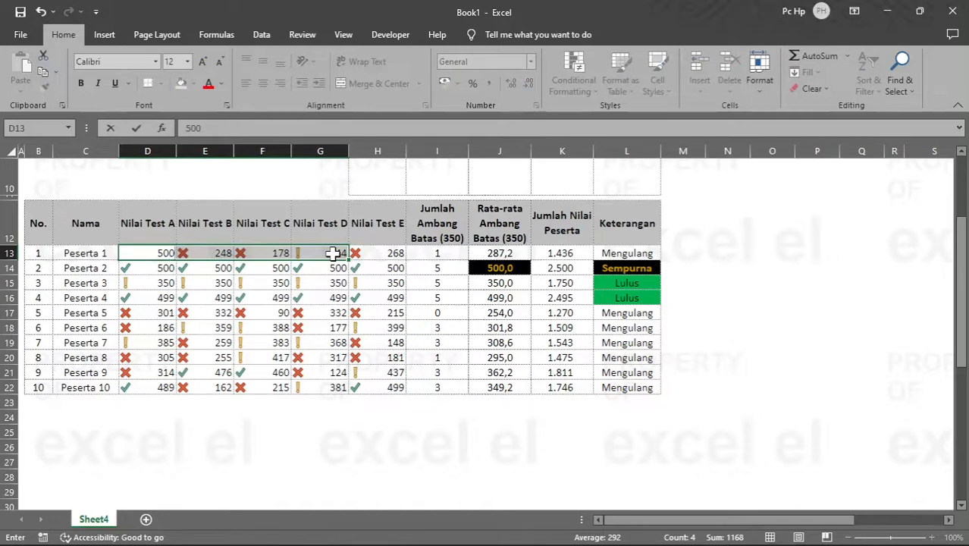
key(ctrl+Return)
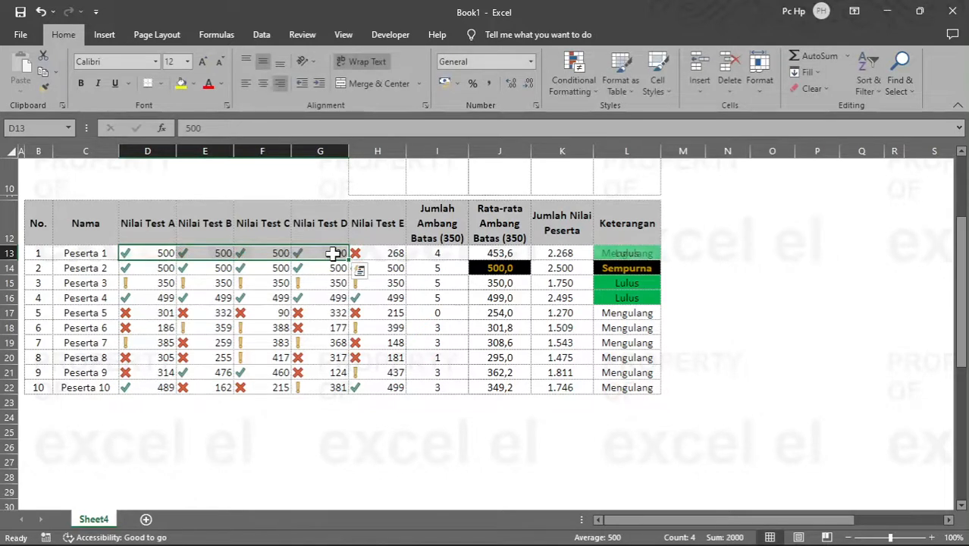
key(Right)
key(Right)
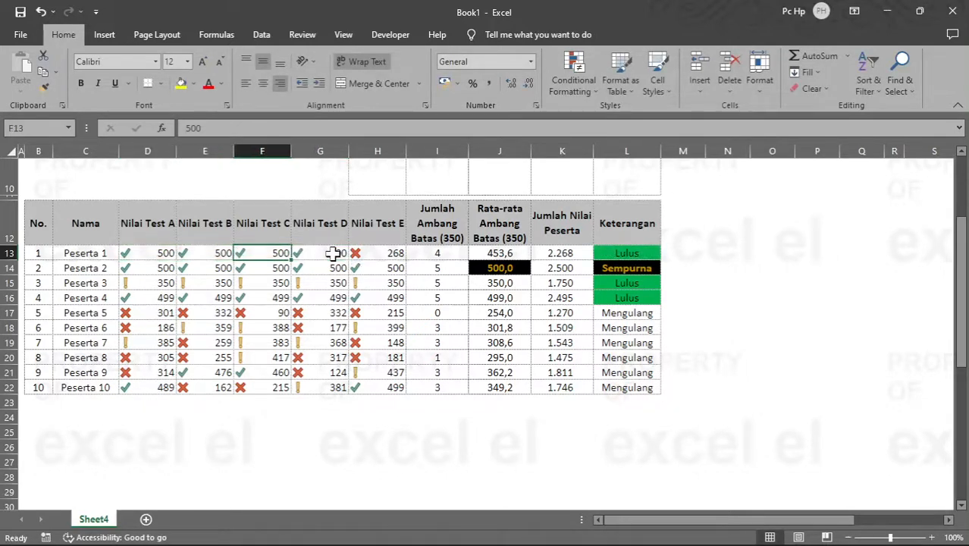
Step: Compare the OR status formula in L13 with the AND version in L14, checking the scores, counts and averages behind them
click(624, 254)
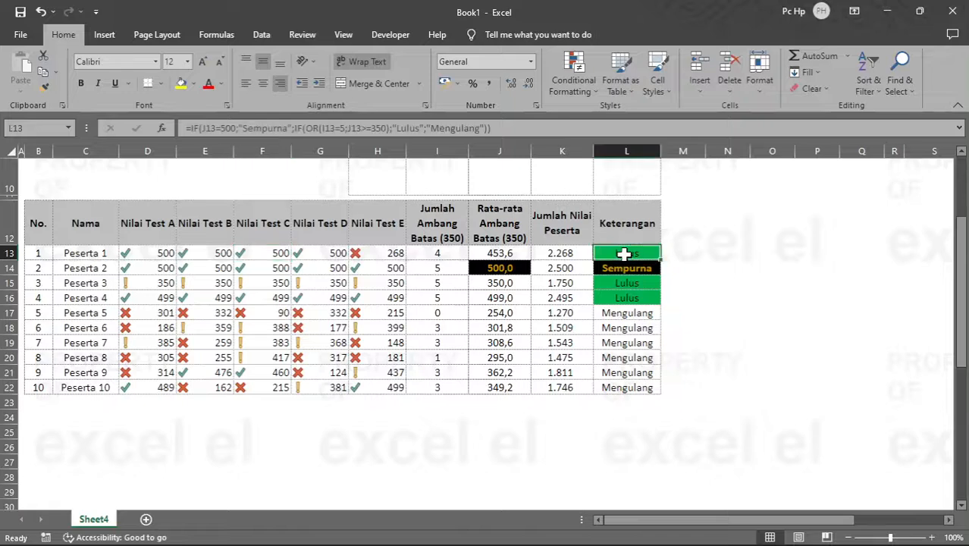
click(394, 255)
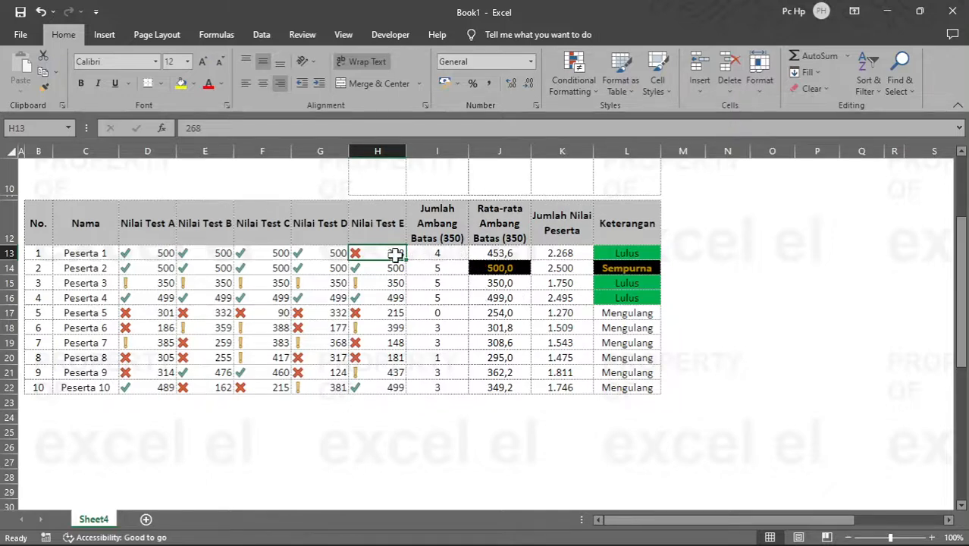
click(628, 253)
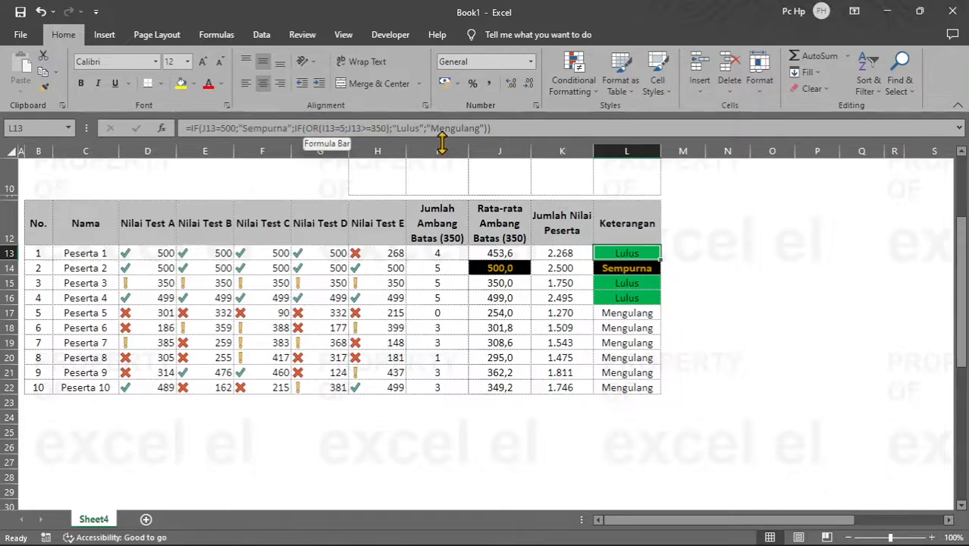
click(518, 253)
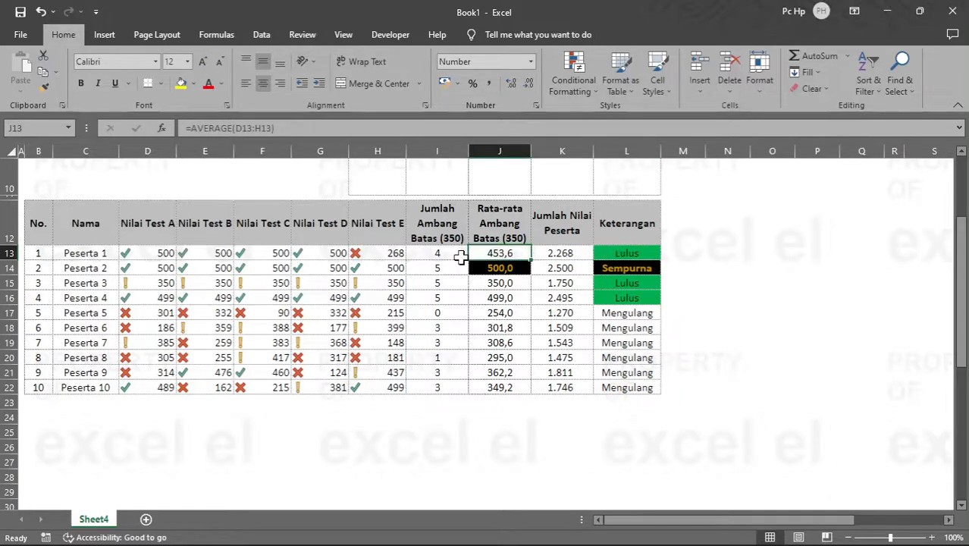
click(615, 251)
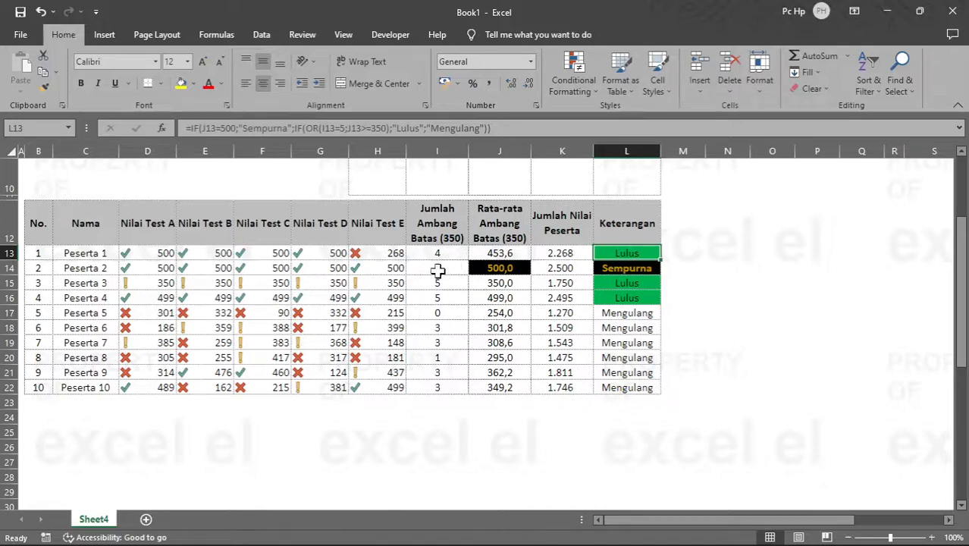
click(437, 270)
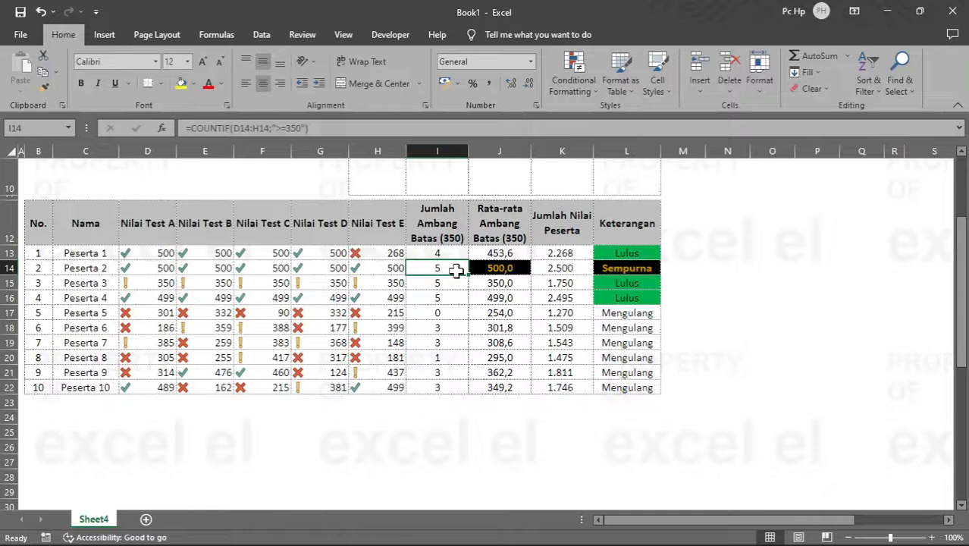
click(500, 267)
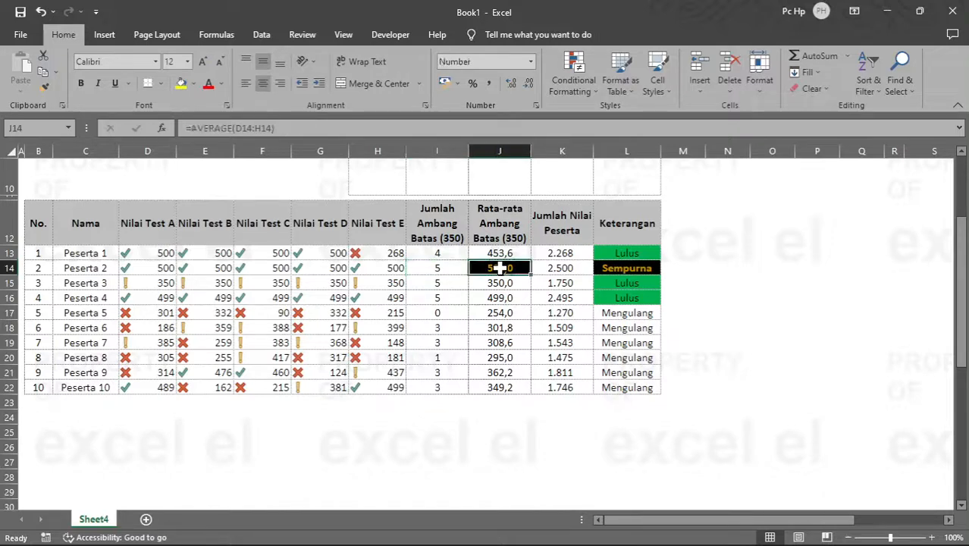
click(626, 268)
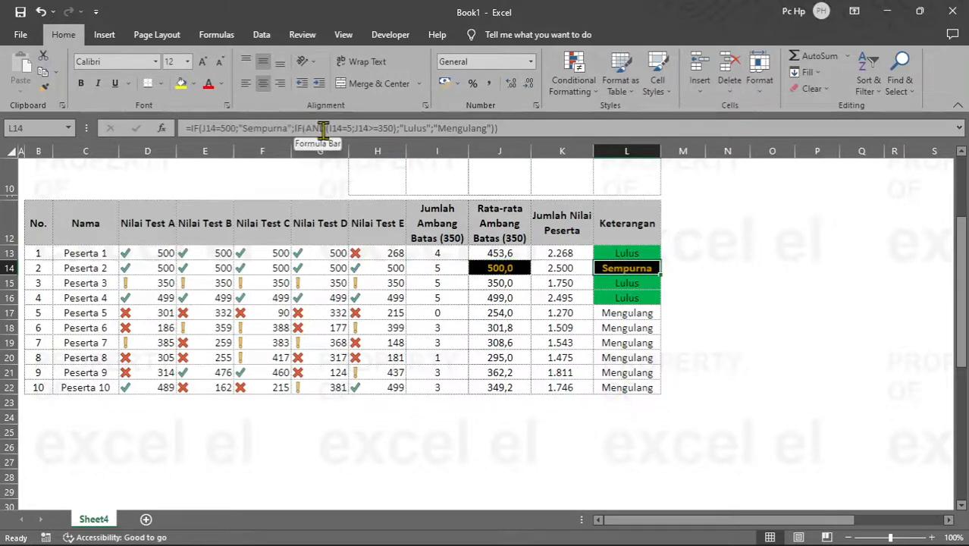
click(618, 255)
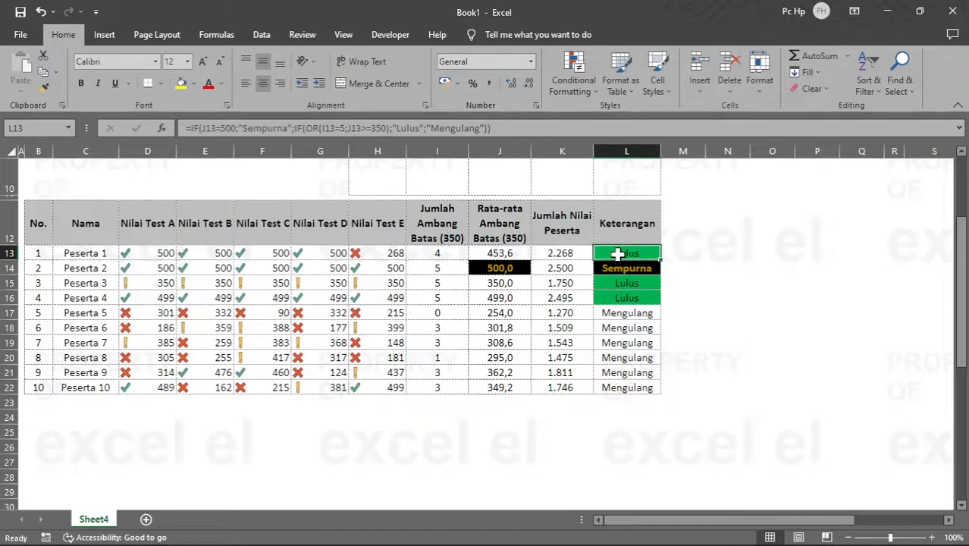
click(627, 267)
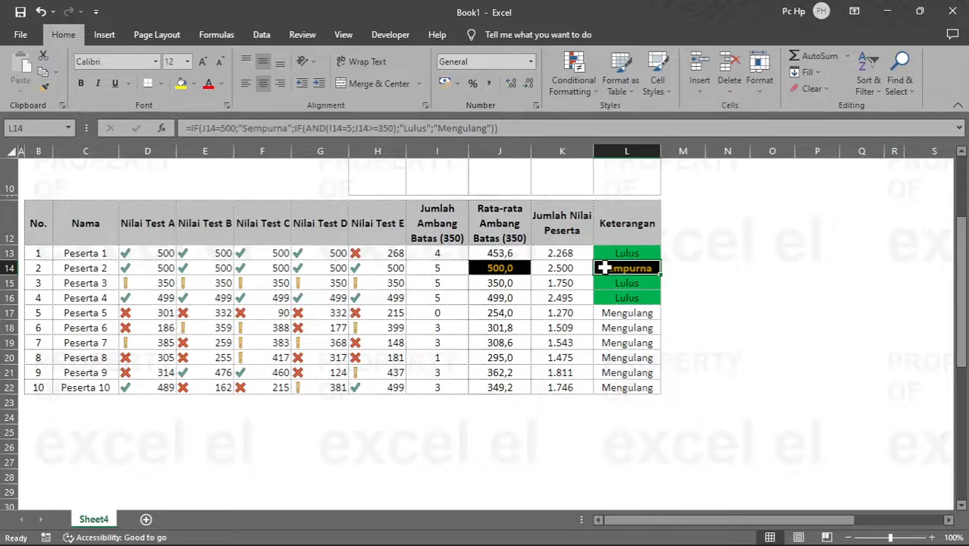
Step: Begin a COUNTIF formula in H7 under Lulus Test A, using the row-locked Test A scores D$13:D$22 as its range
scroll(578, 351, up, 3)
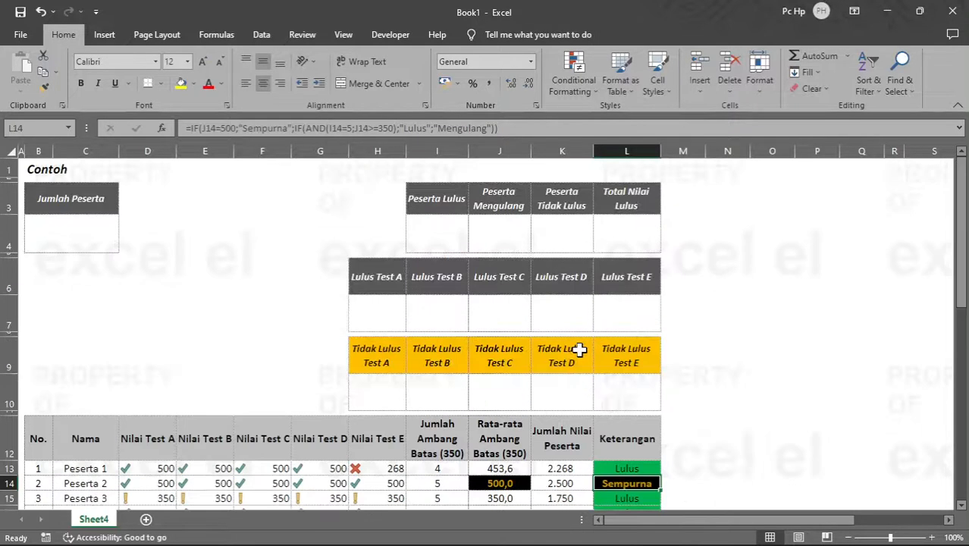
scroll(402, 314, down, 1)
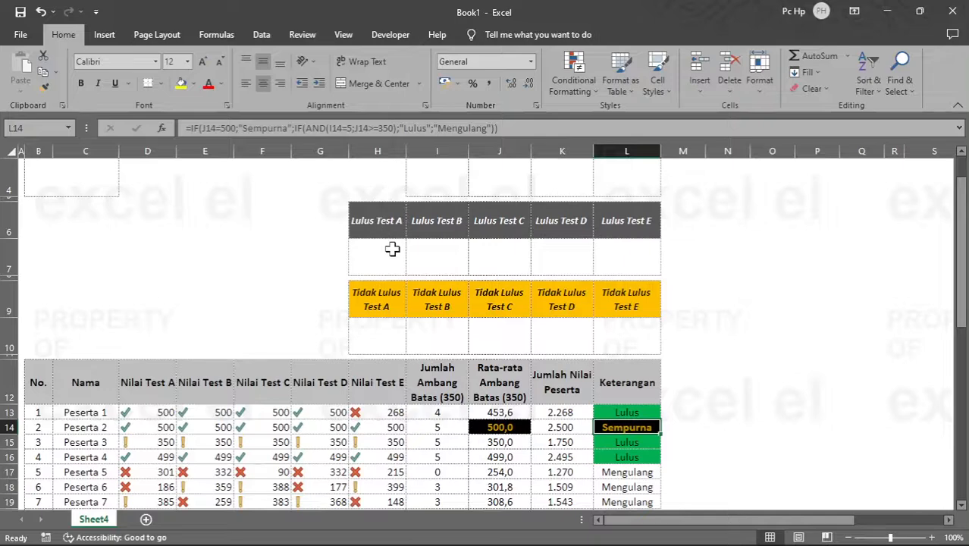
click(393, 249)
scroll(518, 289, down, 1)
scroll(518, 288, up, 1)
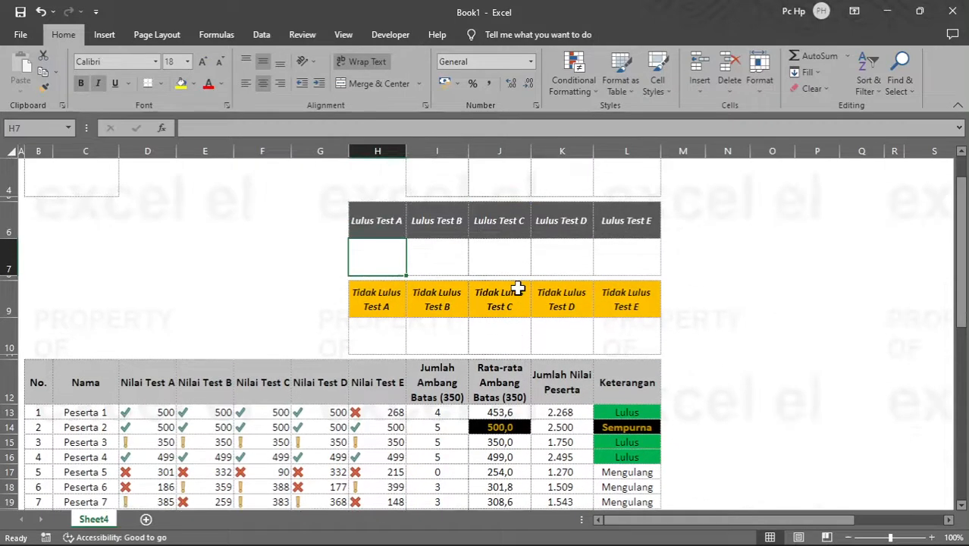
text(=count)
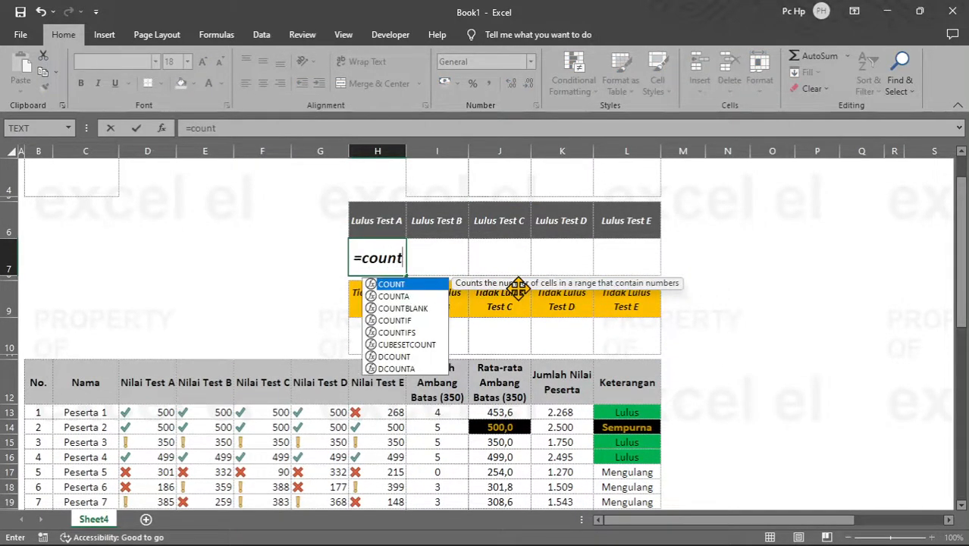
key(Down)
key(Down)
key(Down)
key(Tab)
key(Left)
key(Left)
key(Down)
key(Down)
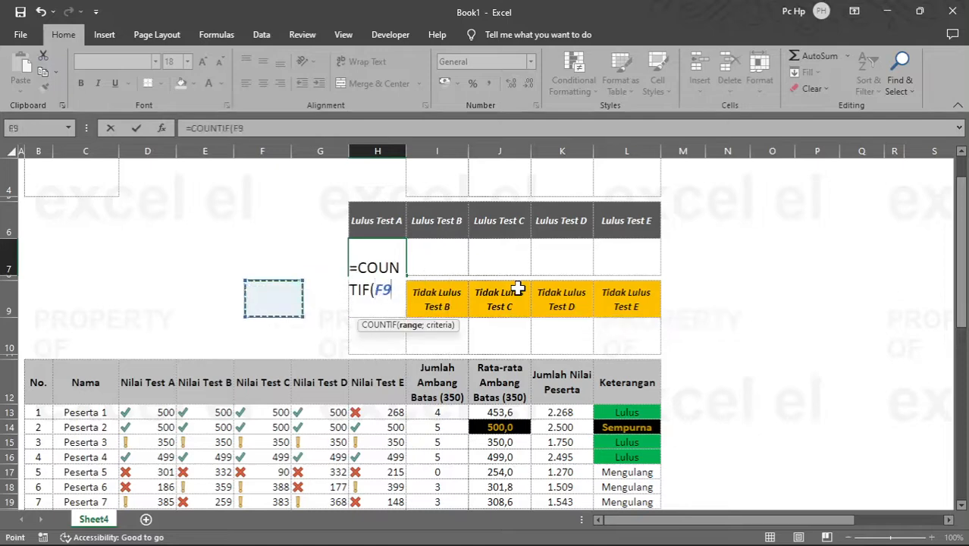
key(Left)
key(Left)
key(Down)
key(Down)
key(Down)
key(Down)
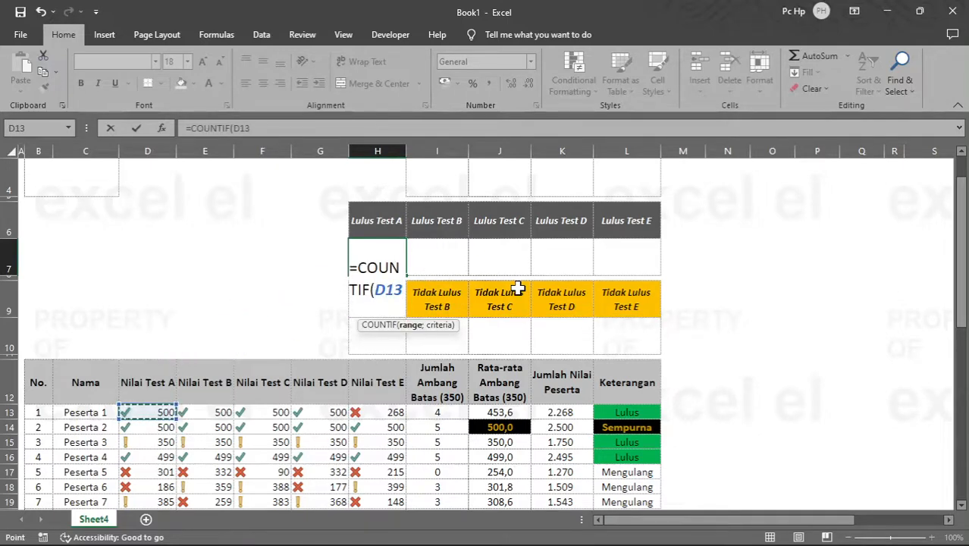
key(ctrl+shift+Down)
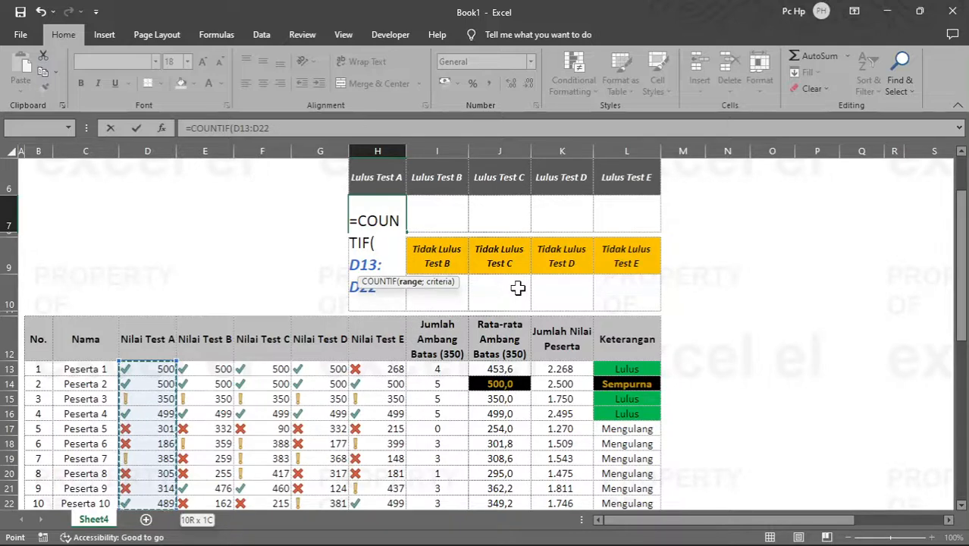
key(F4)
key(F4)
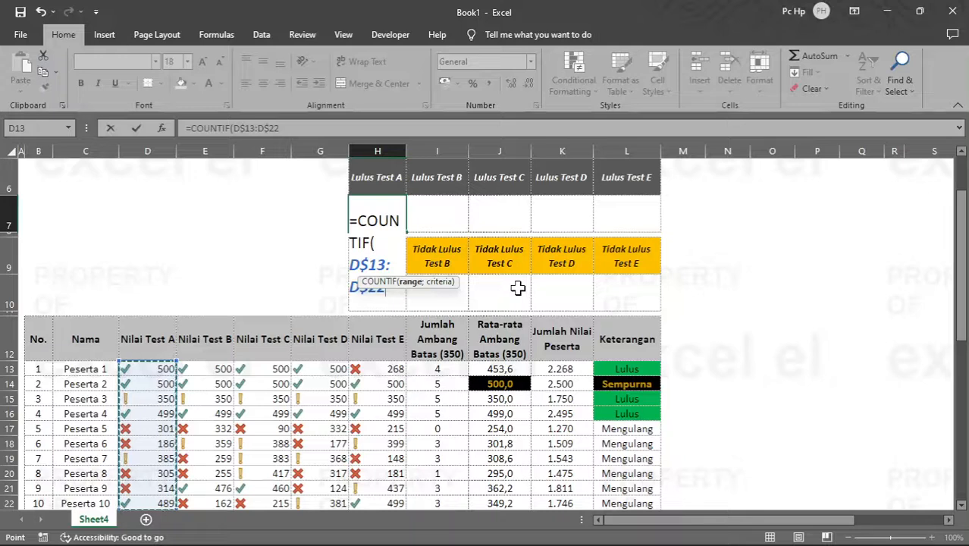
Step: Complete the COUNTIF formula in H7 with the criterion ">=350"
text(;)
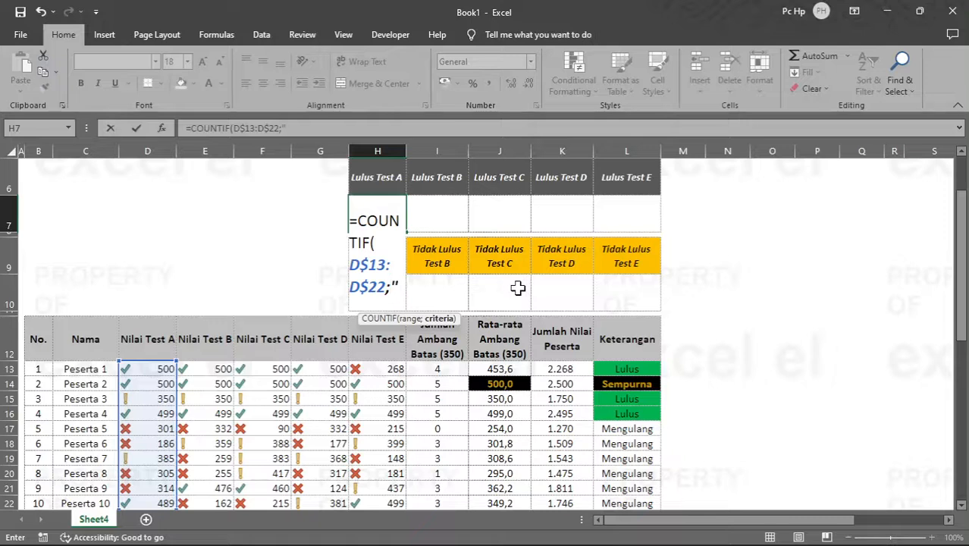
text(">35)
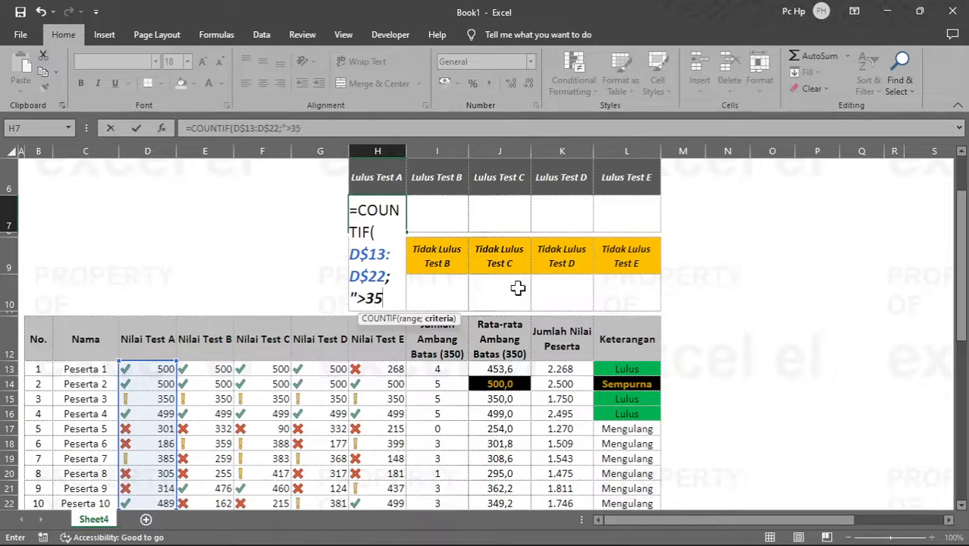
key(BackSpace)
key(BackSpace)
text(=3)
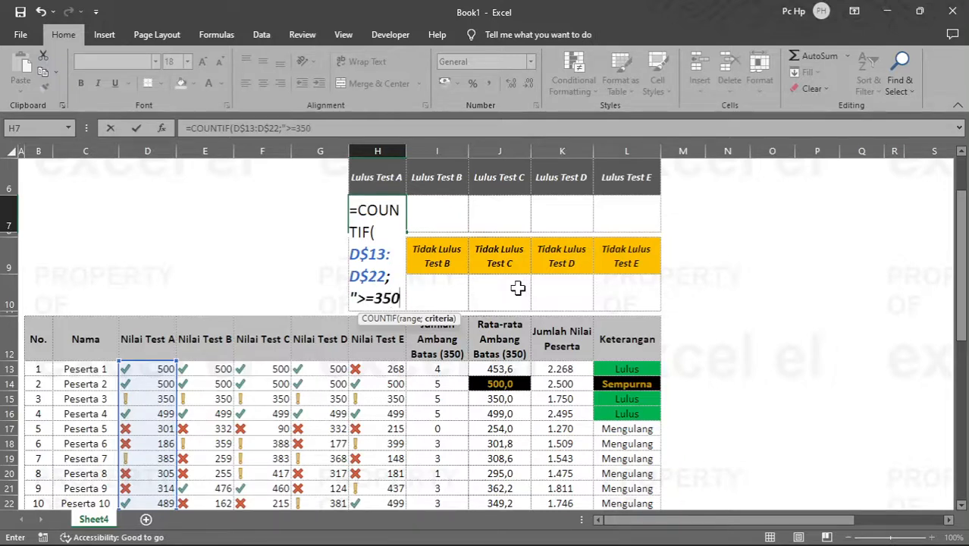
text(50")
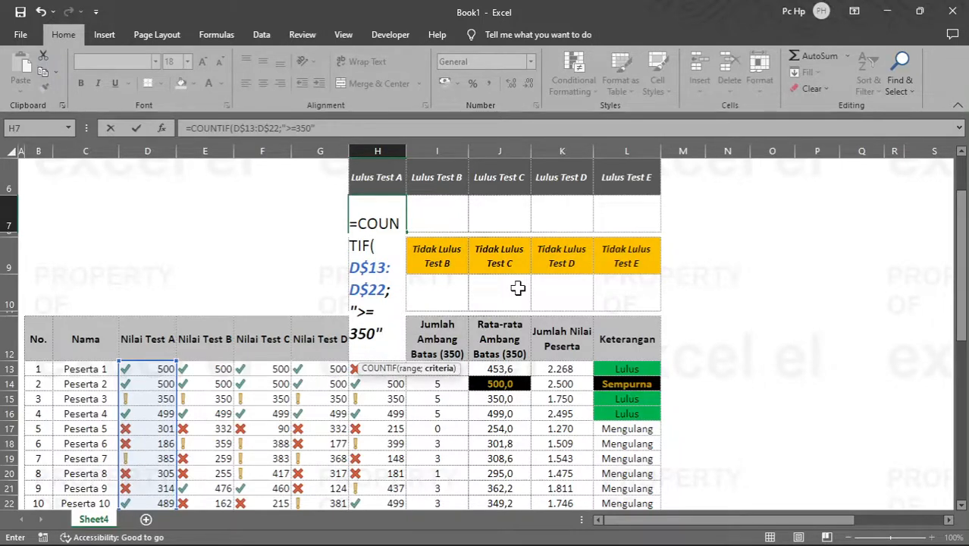
key(Return)
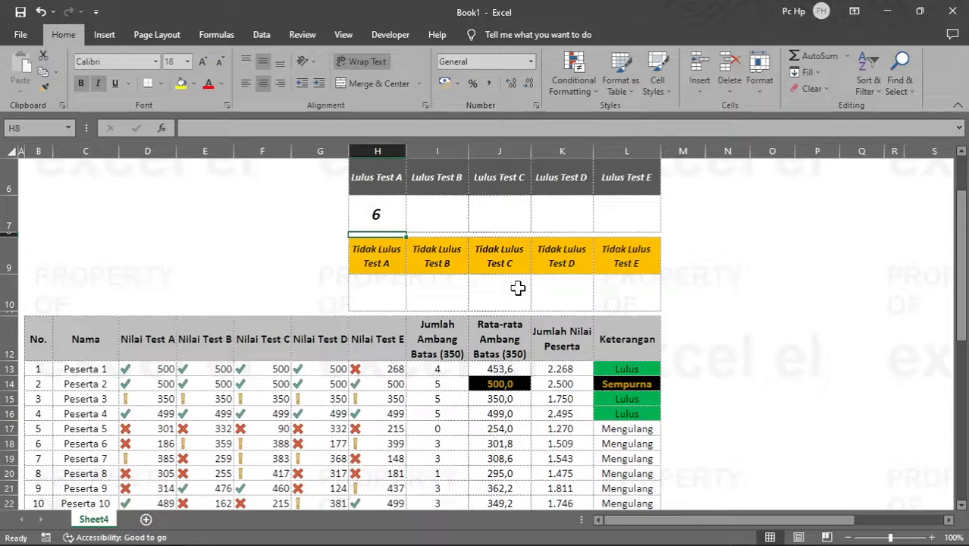
Step: Fill the COUNTIF formula from H7 across to L7 and check the copied score ranges in the Lulus Test cells
click(377, 213)
drag(406, 234, 633, 258)
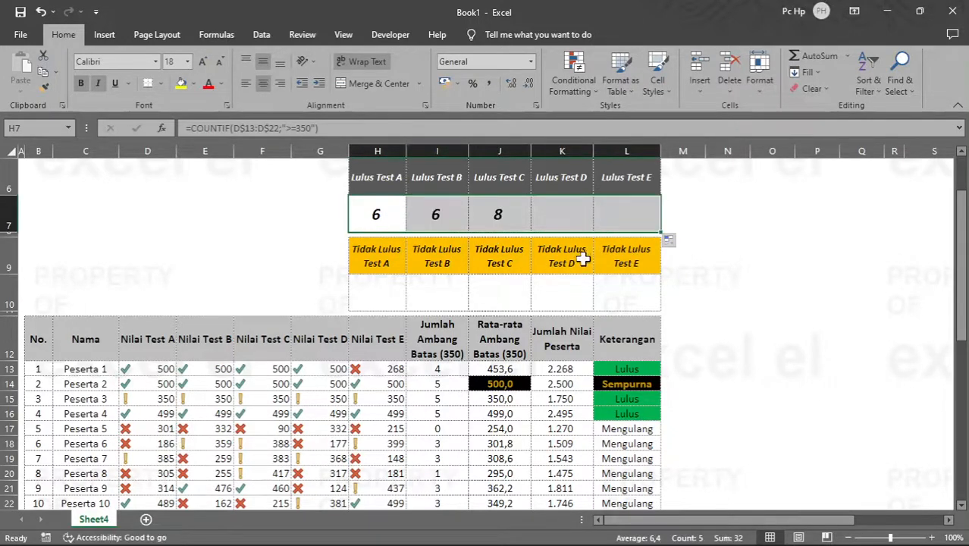
click(389, 210)
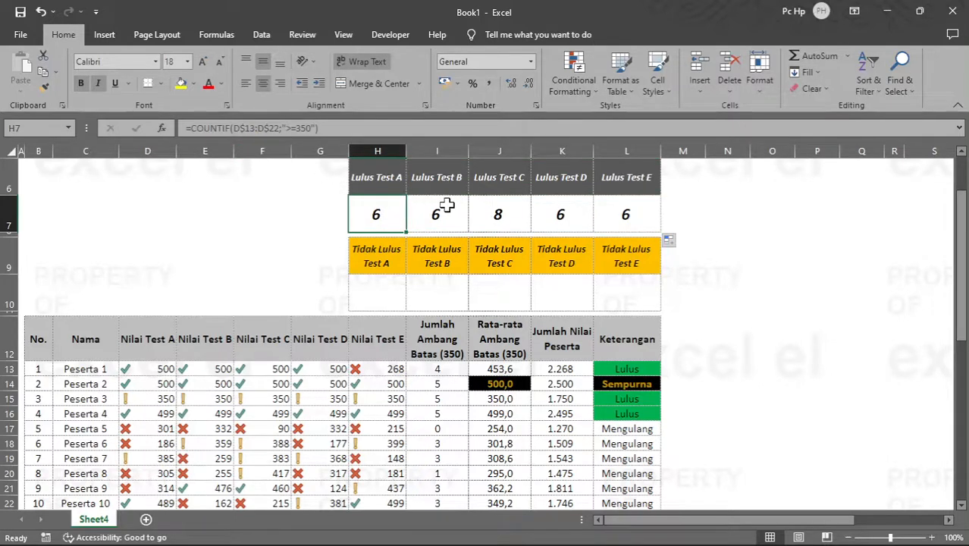
key(Right)
key(Right)
key(Right)
key(Right)
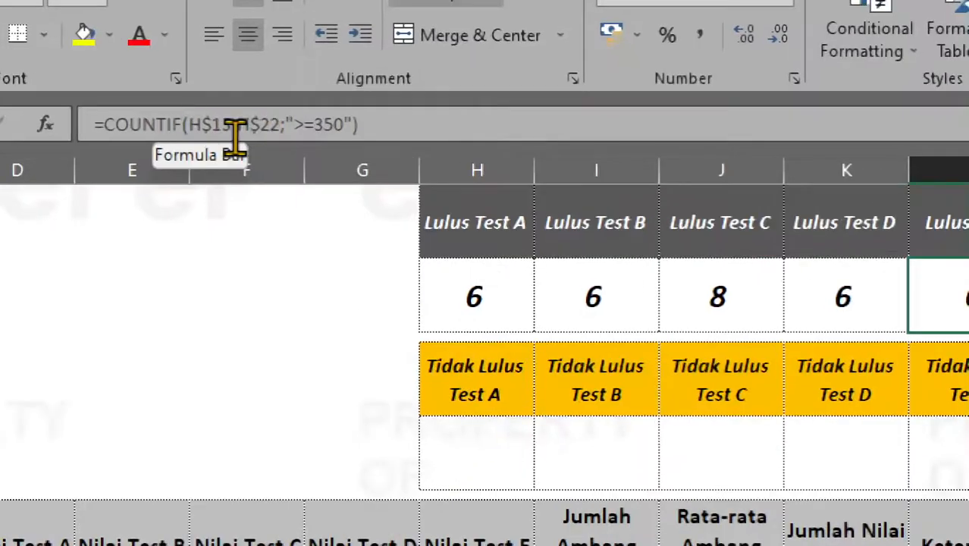
click(510, 296)
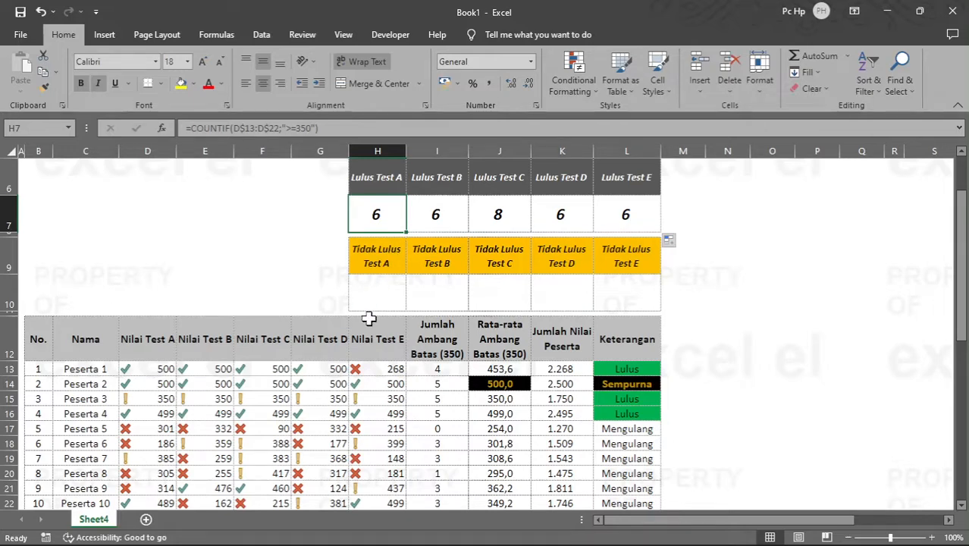
Step: Copy the Lulus Test formulas in H7:L7 into the Tidak Lulus Test cells H10:L10
click(381, 289)
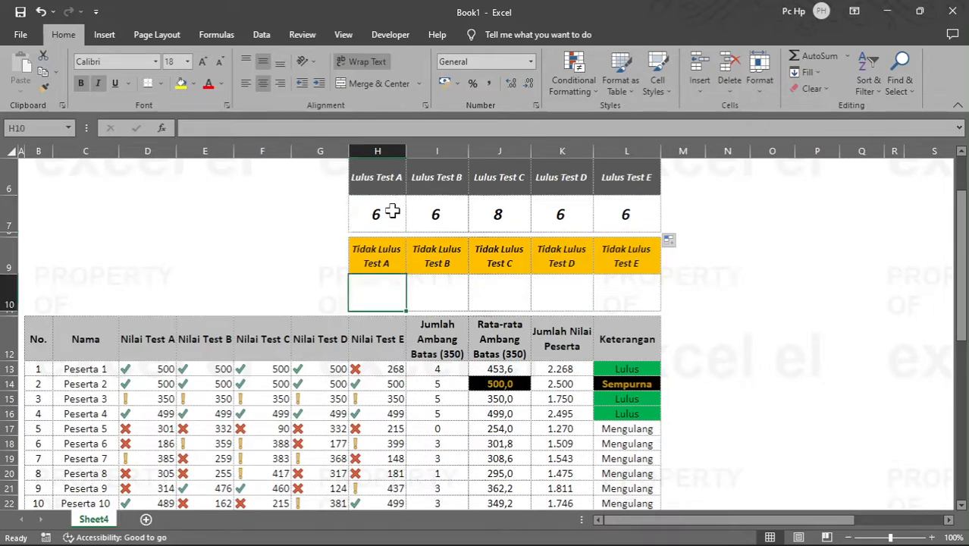
drag(391, 213, 619, 214)
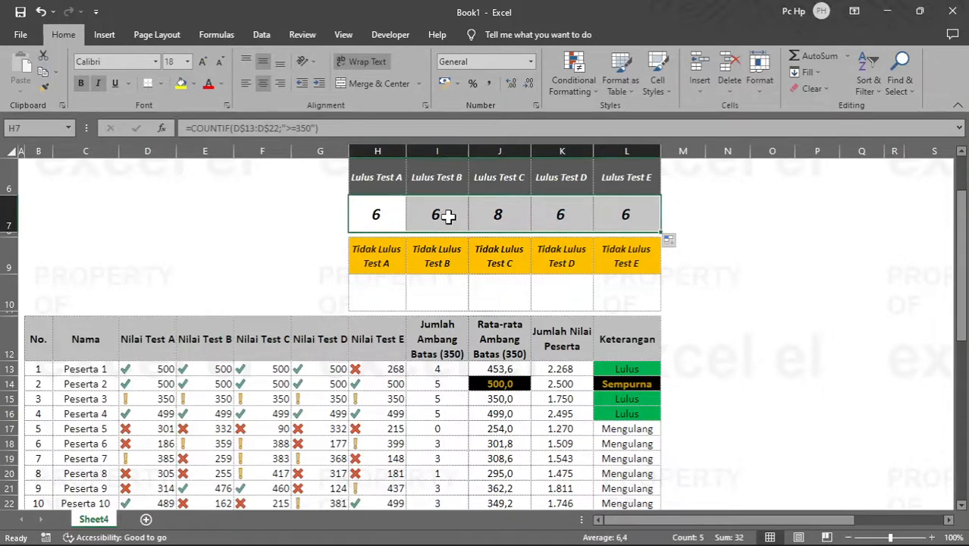
key(ctrl+c)
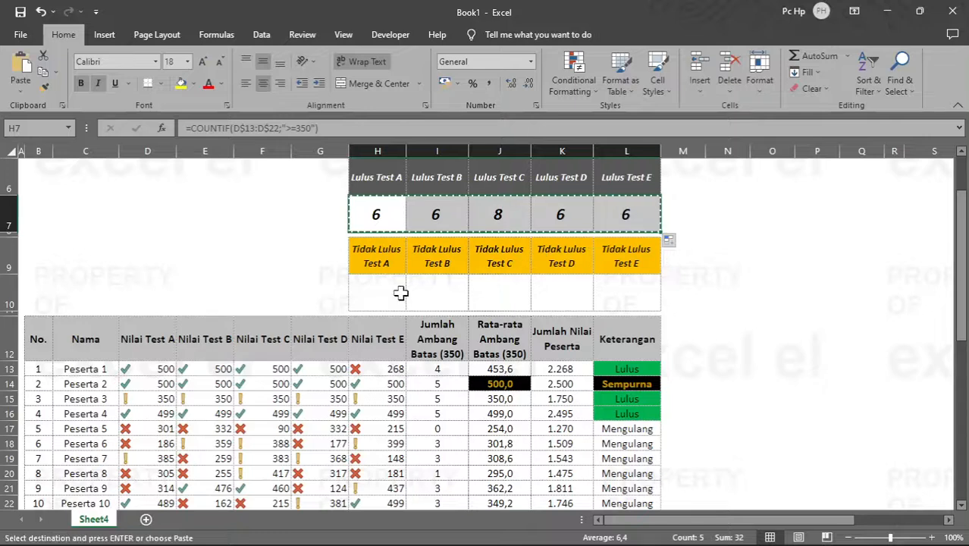
click(383, 286)
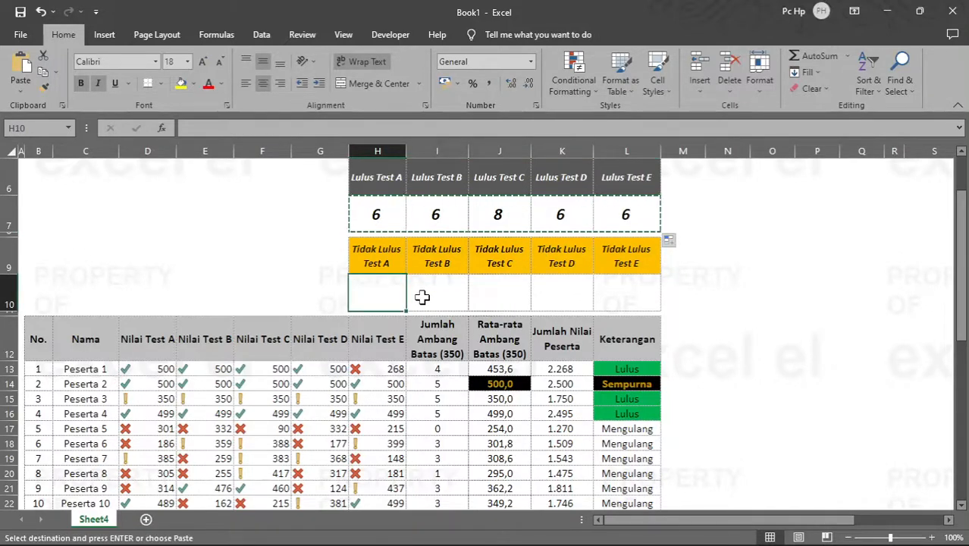
key(Return)
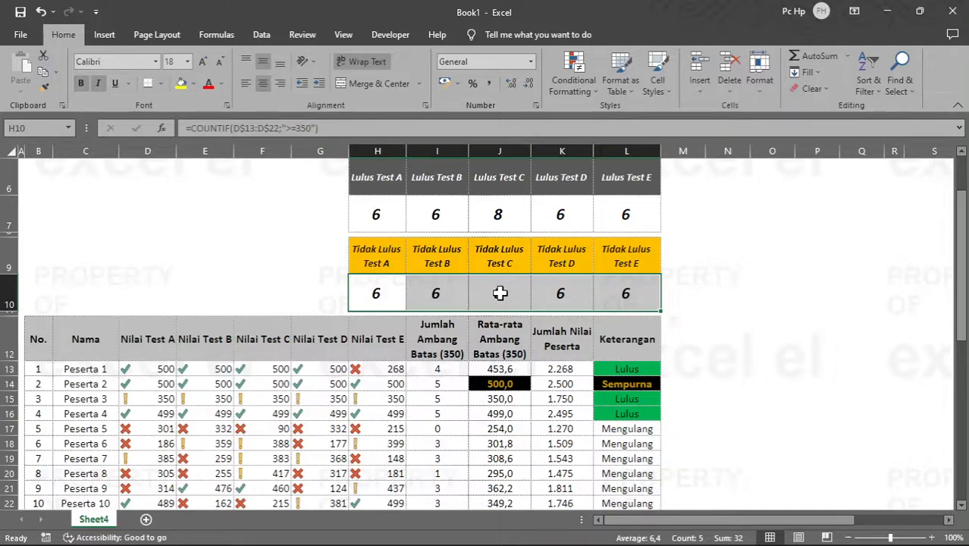
Step: Replace every ">" with "<" in the copied Tidak Lulus formulas in H10:L10
key(ctrl+f)
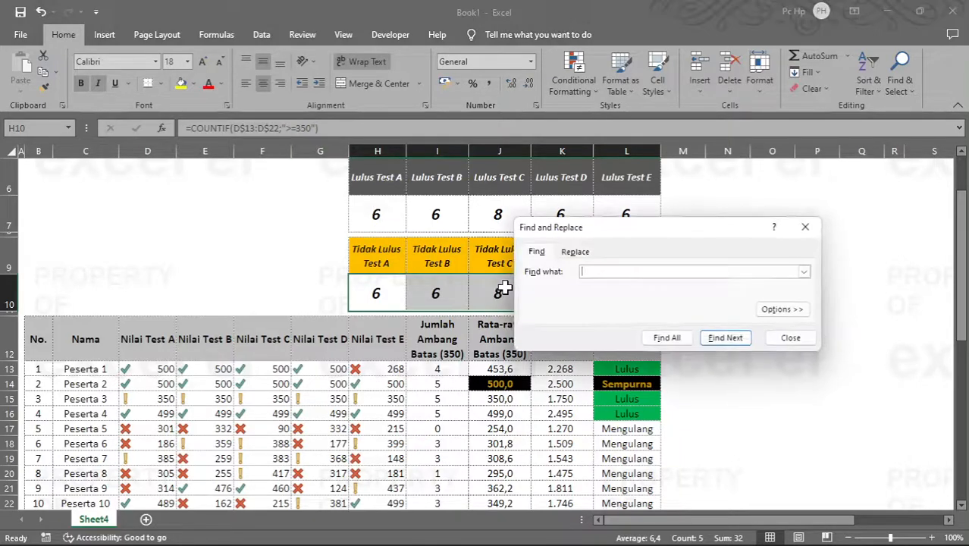
click(582, 254)
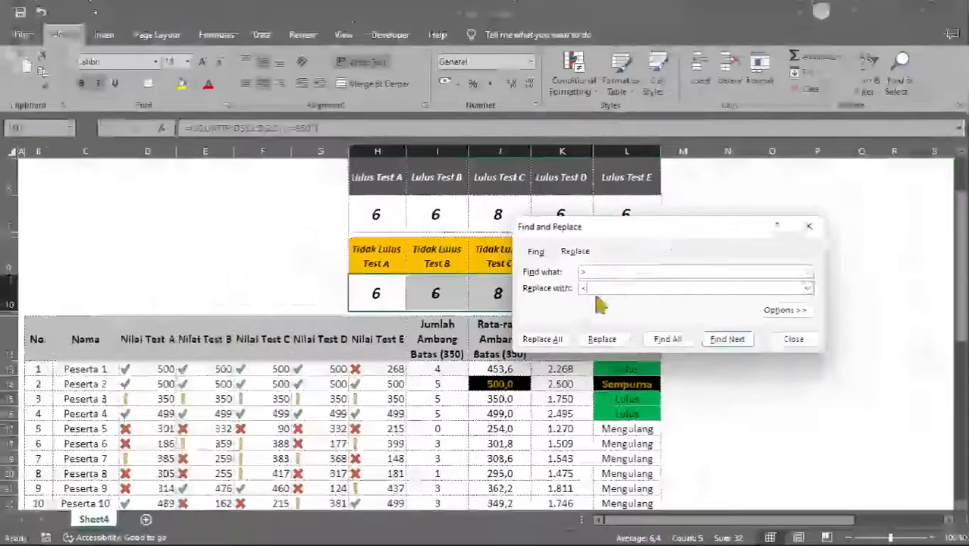
drag(637, 238, 464, 343)
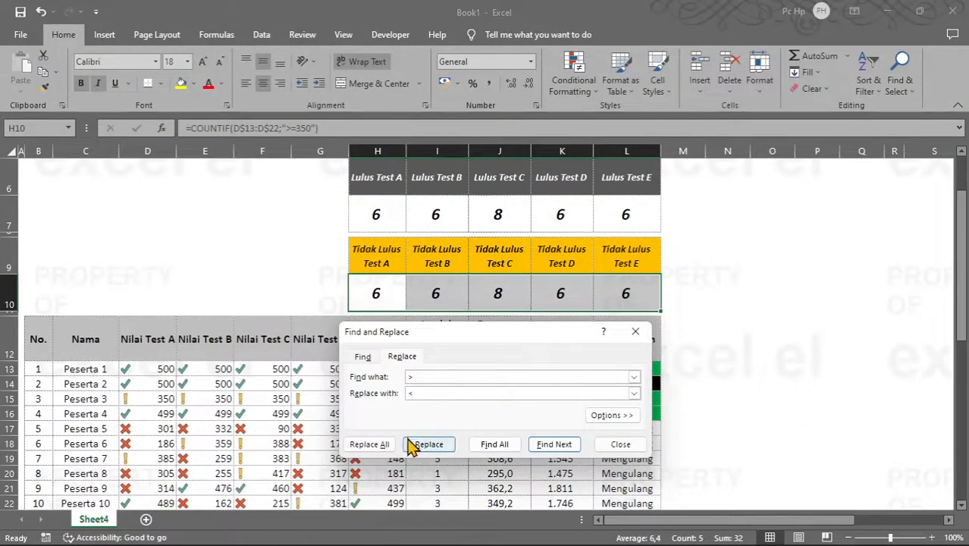
click(384, 448)
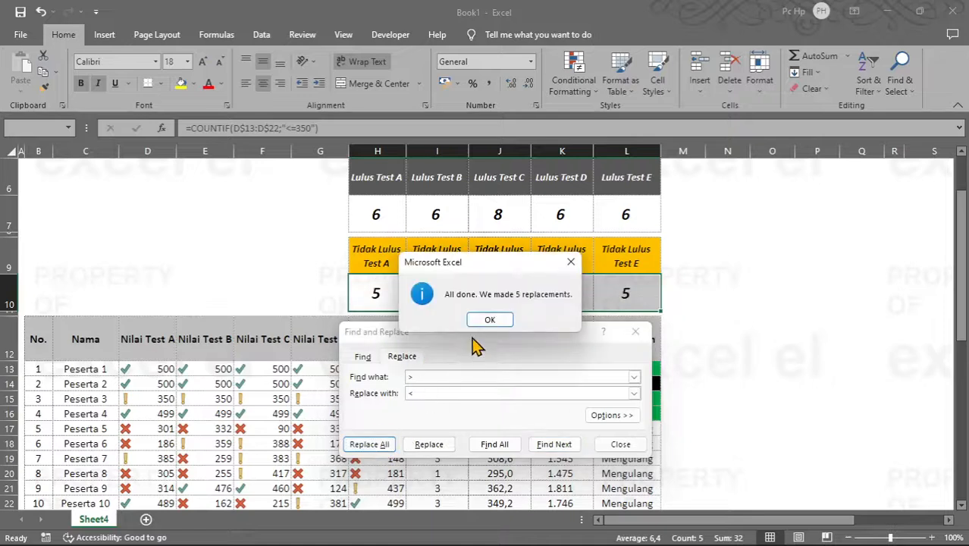
click(490, 320)
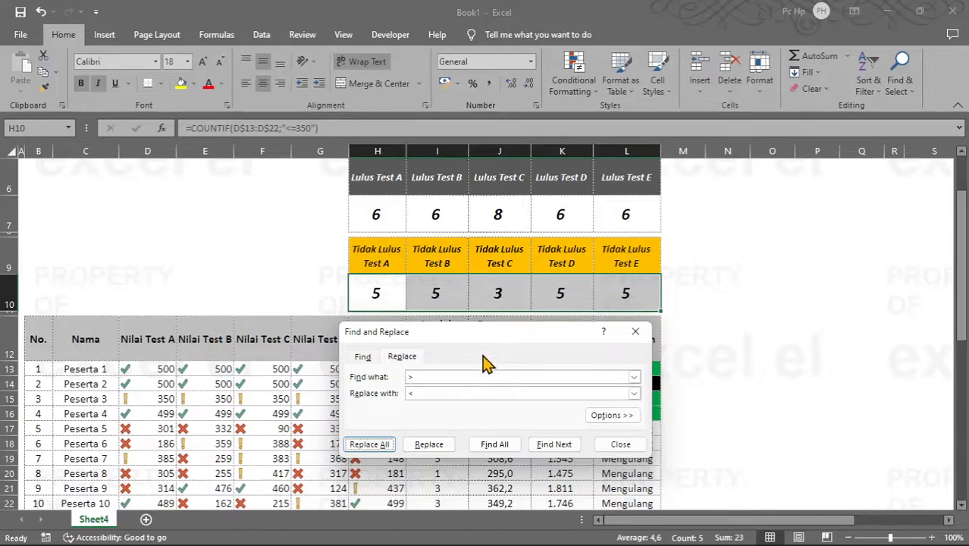
Step: Replace every 350 with 349 in the H10:L10 formulas and close Find and Replace
click(429, 376)
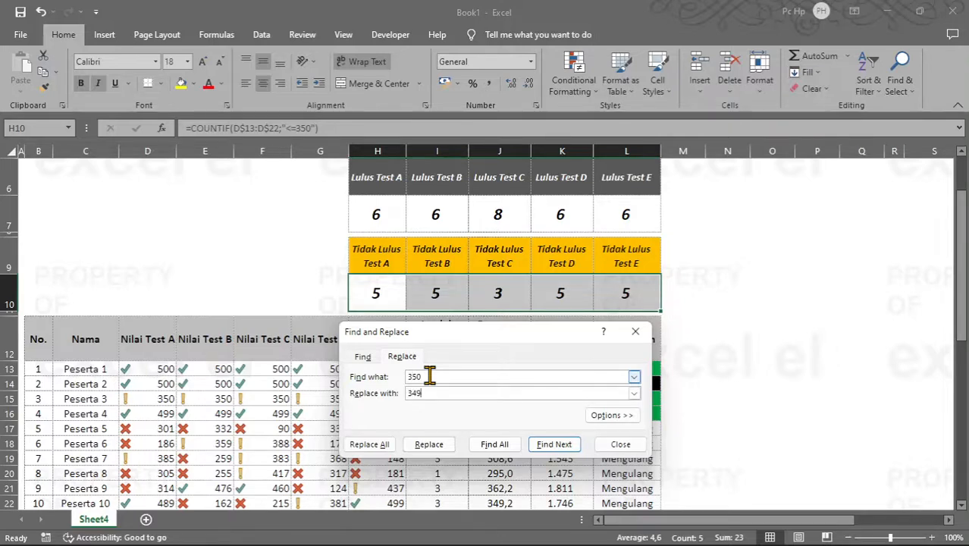
click(375, 446)
click(492, 320)
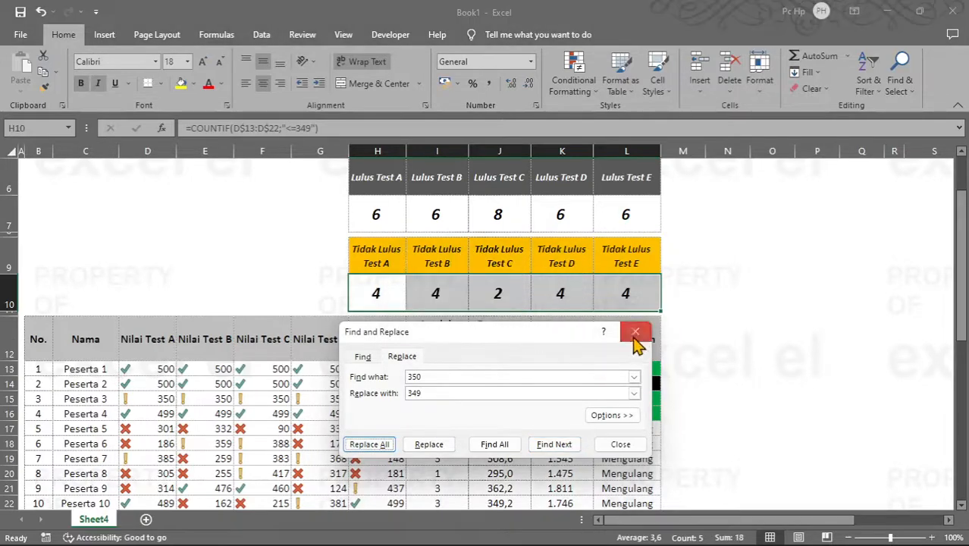
click(634, 332)
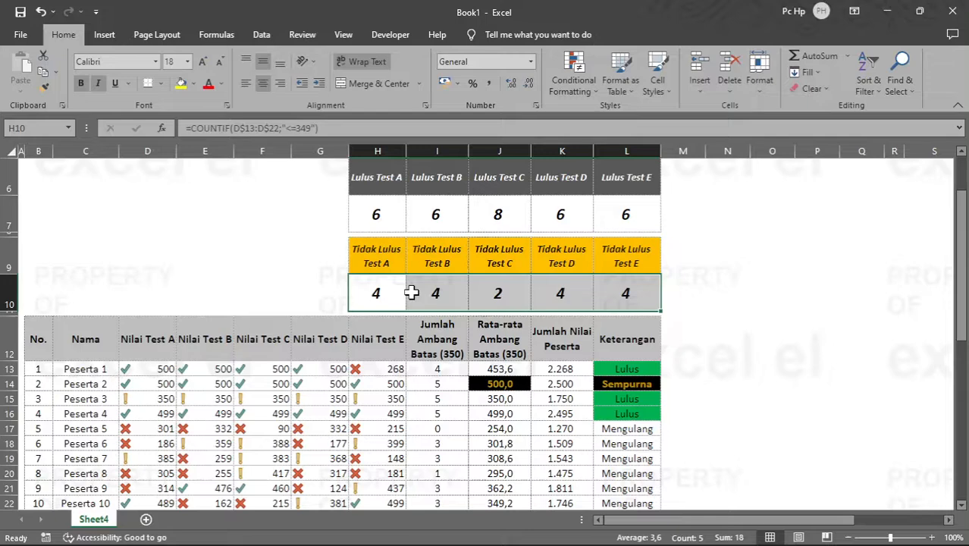
Step: Set Peserta 5's Test E score in H17 to 349
scroll(408, 295, down, 1)
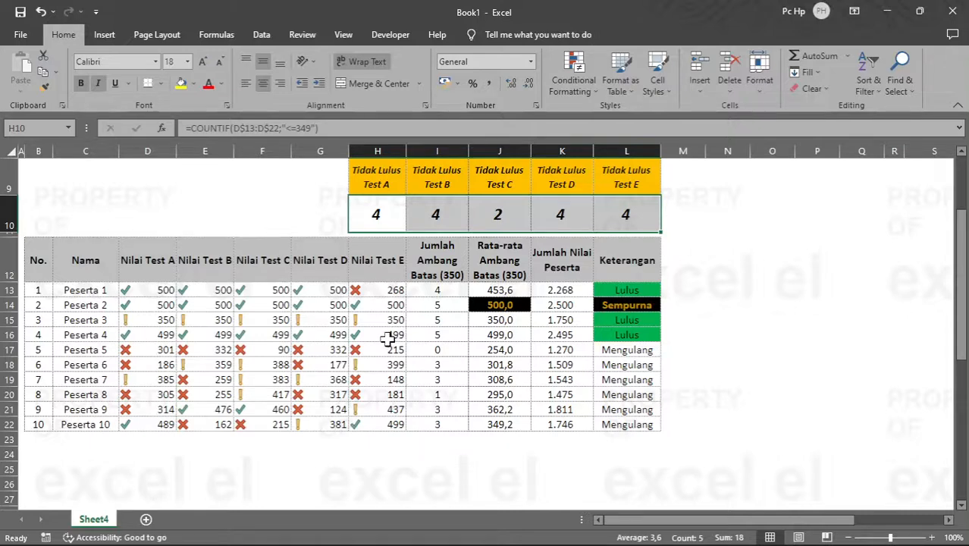
click(394, 347)
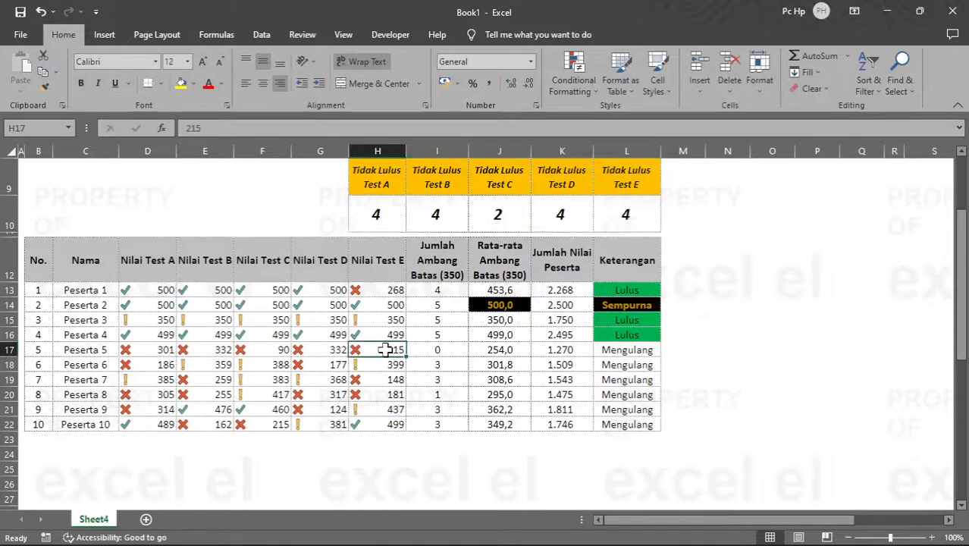
text(34)
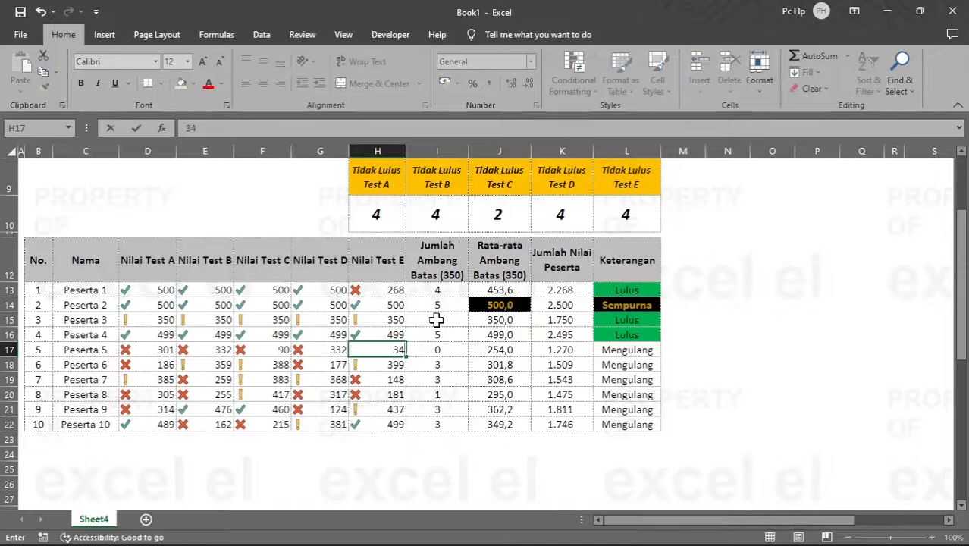
text(9)
key(Return)
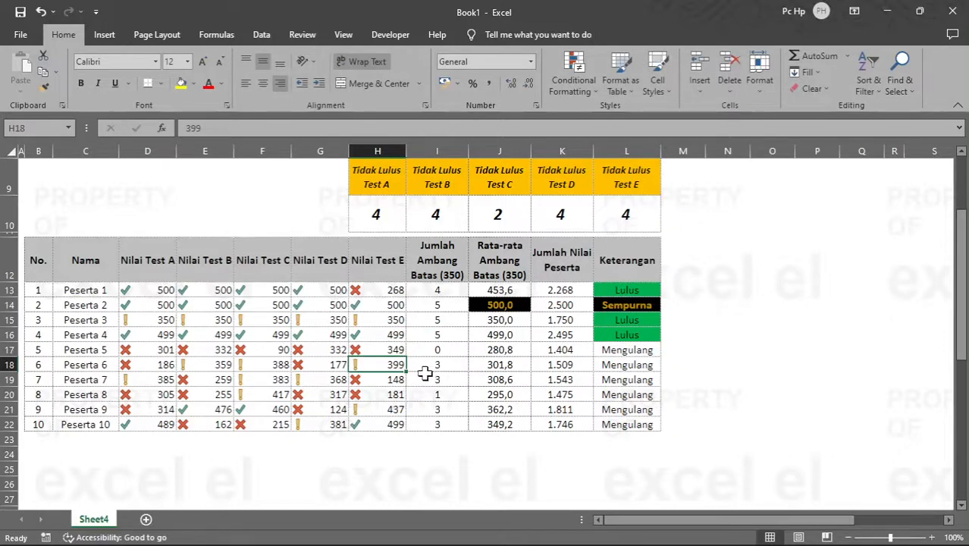
Step: Try a score of 350 for Peserta 5's Test E in H17 to test the failing count
click(395, 350)
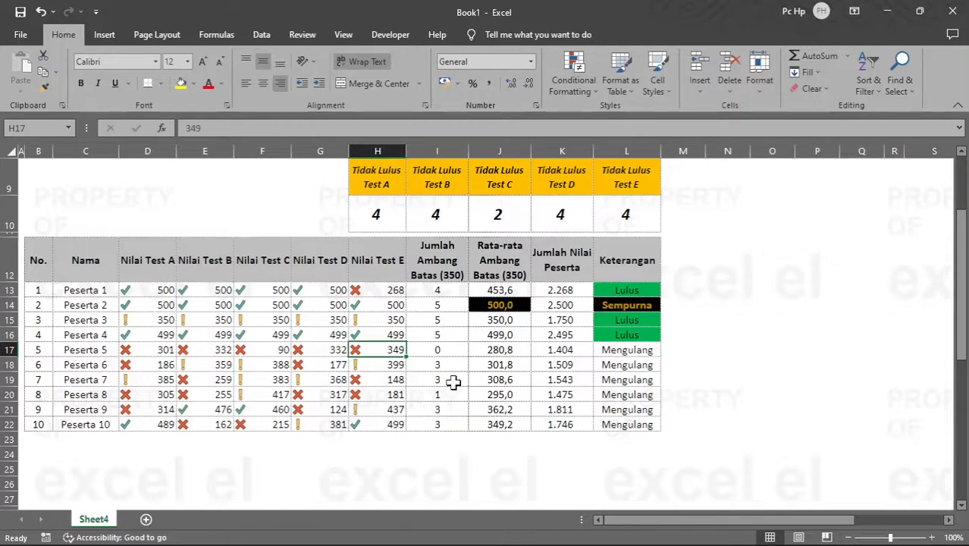
text(350)
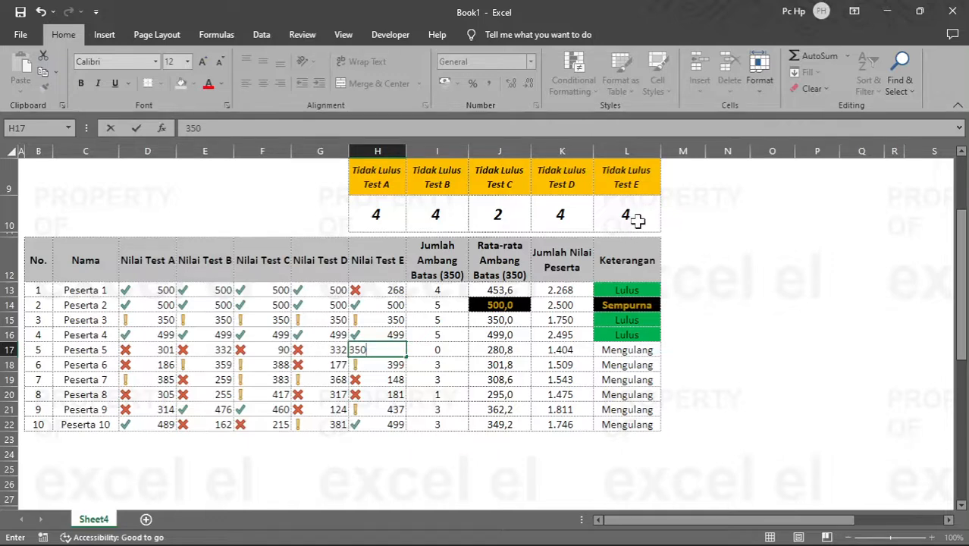
key(Return)
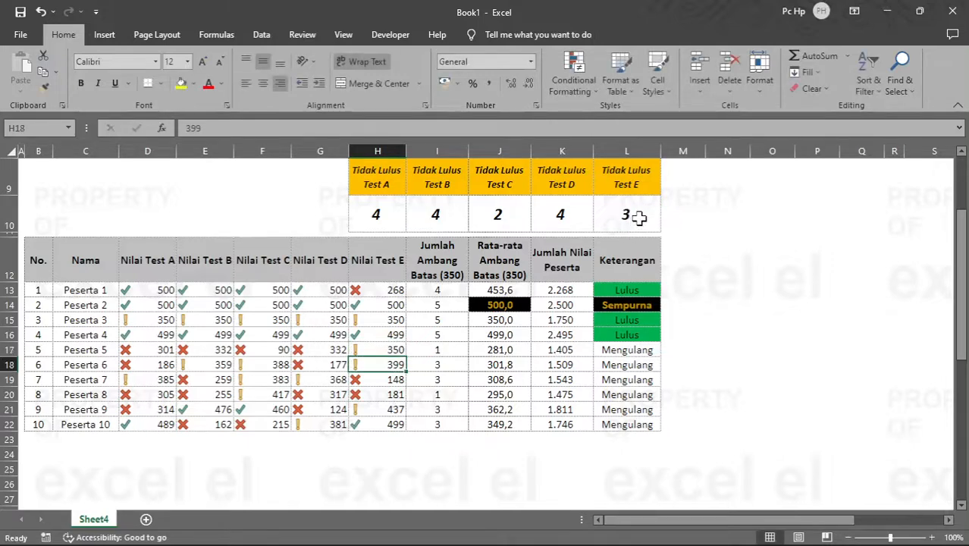
Step: Return Peserta 5's Test E score in H17 to 349 and check the Tidak Lulus Test E count in L10
click(398, 351)
text(349)
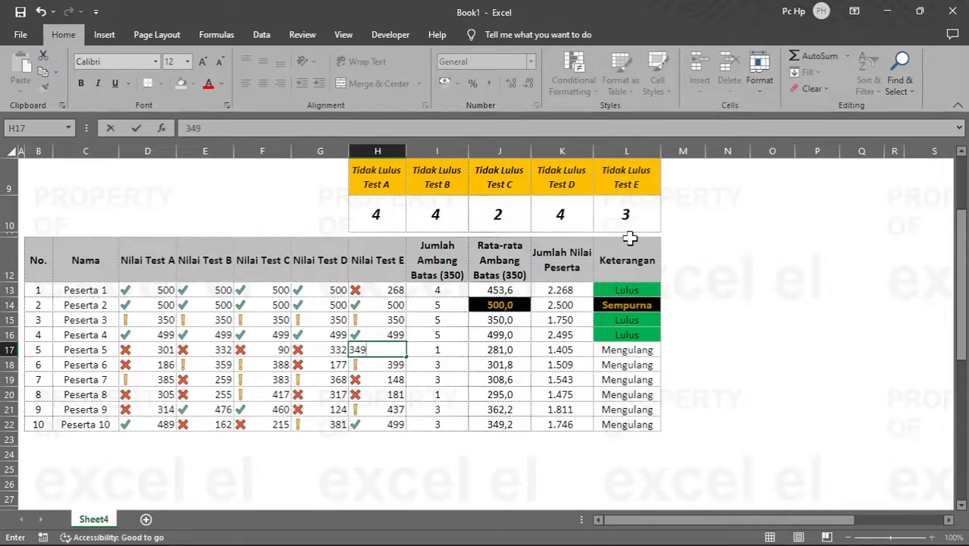
key(Return)
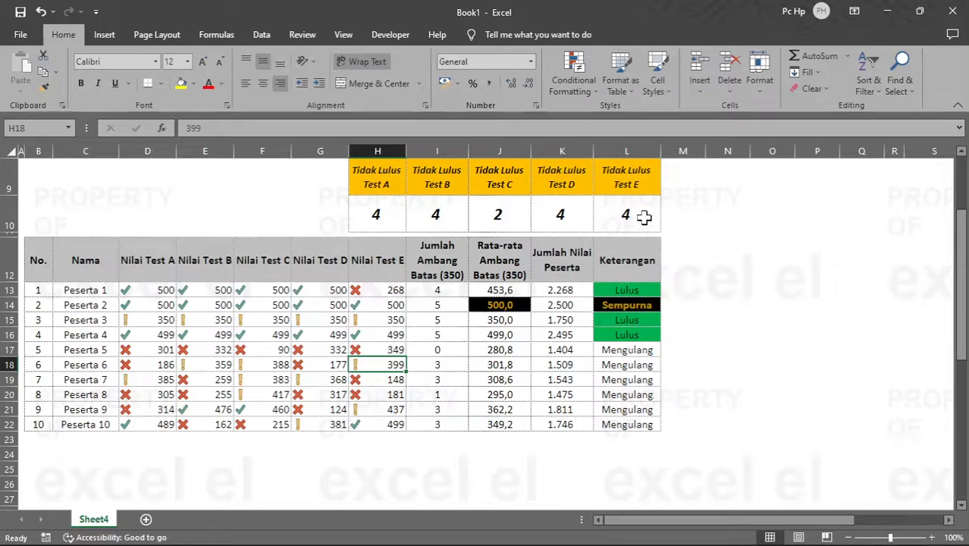
click(643, 217)
click(397, 348)
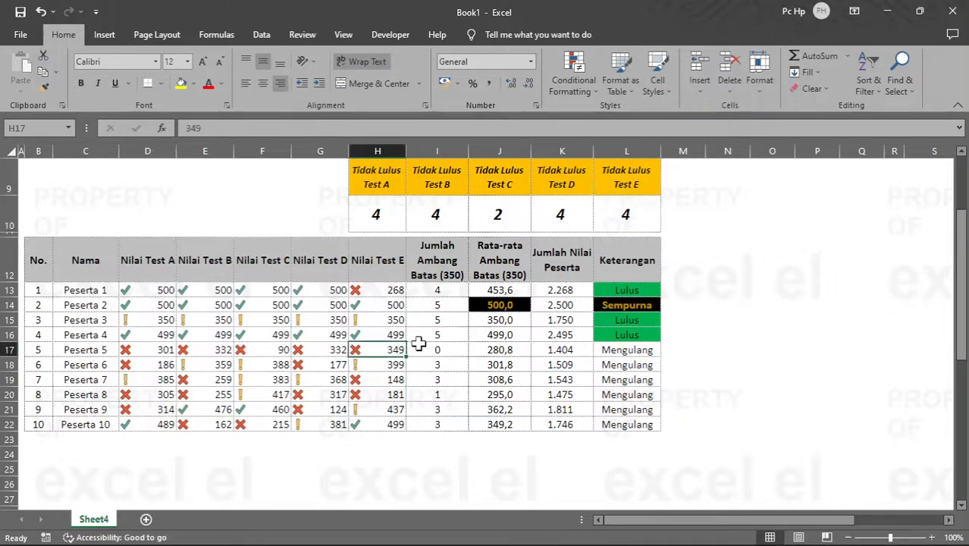
Step: Begin a COUNTIF formula in I4 under Peserta Lulus, using the Keterangan cells $L$13:$L$22 as its absolute range
scroll(599, 335, up, 2)
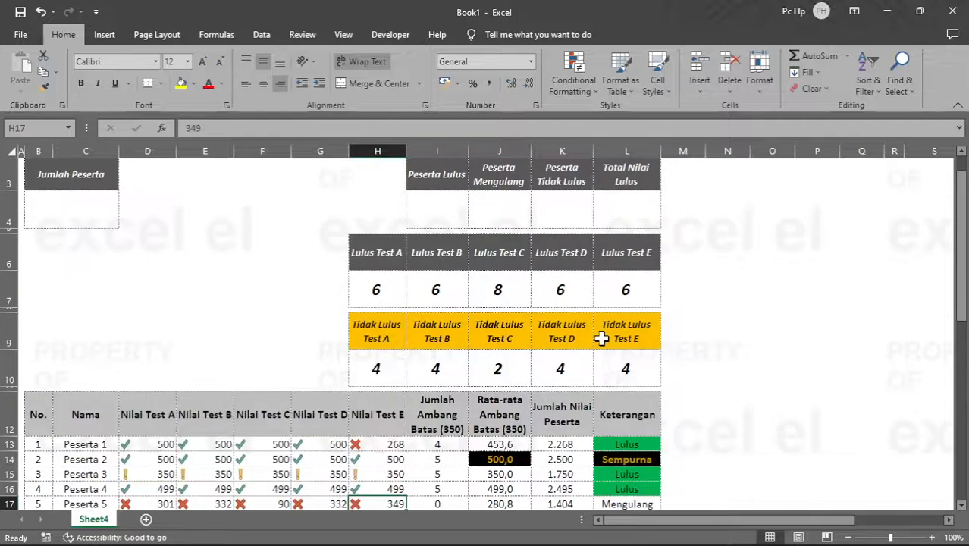
click(451, 202)
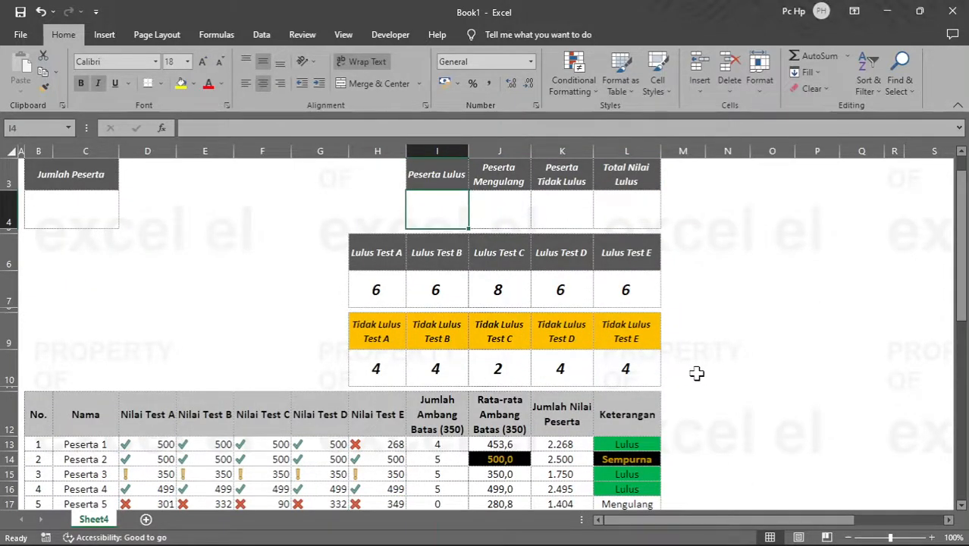
text(=count)
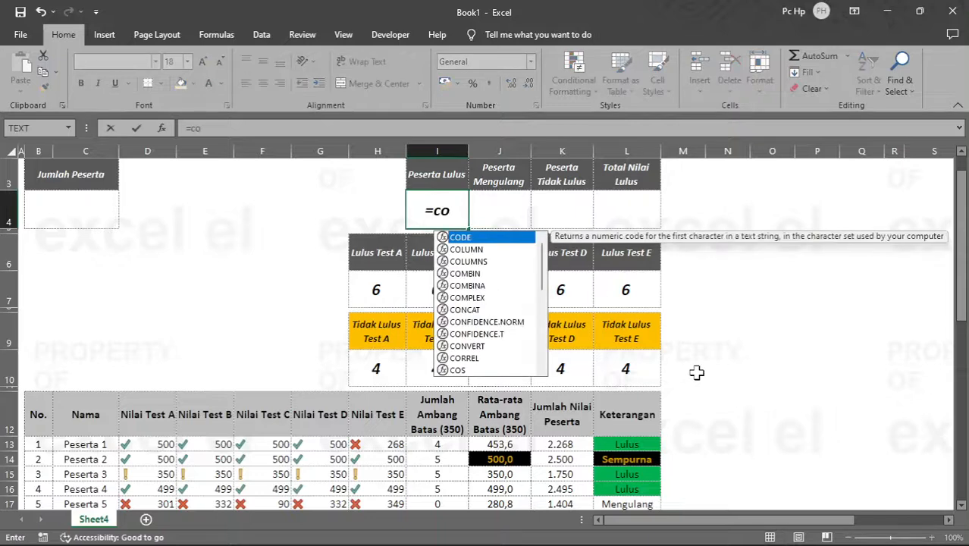
key(Down)
key(Down)
key(Down)
key(Tab)
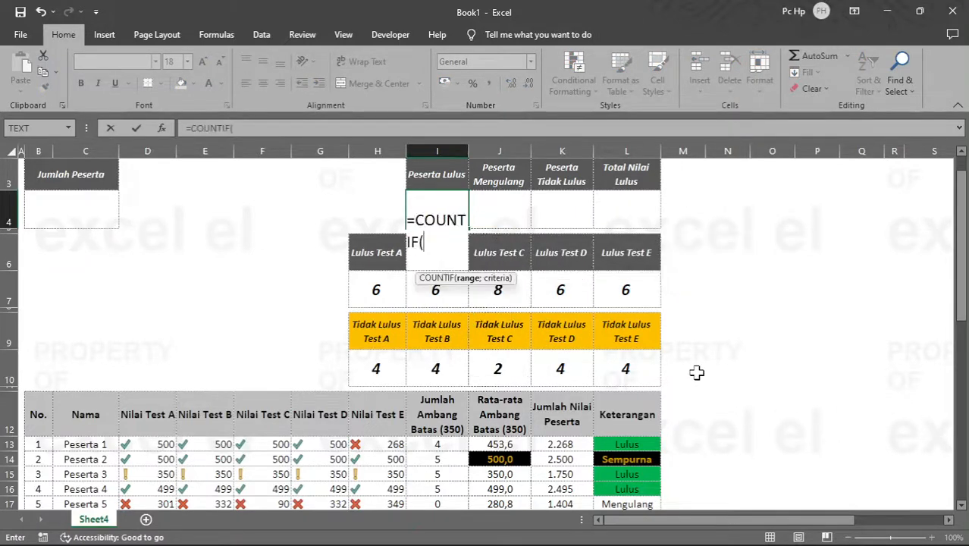
key(Right)
key(Right)
key(Right)
key(Down)
key(Down)
key(Down)
key(Down)
key(Down)
key(Down)
key(Down)
key(Down)
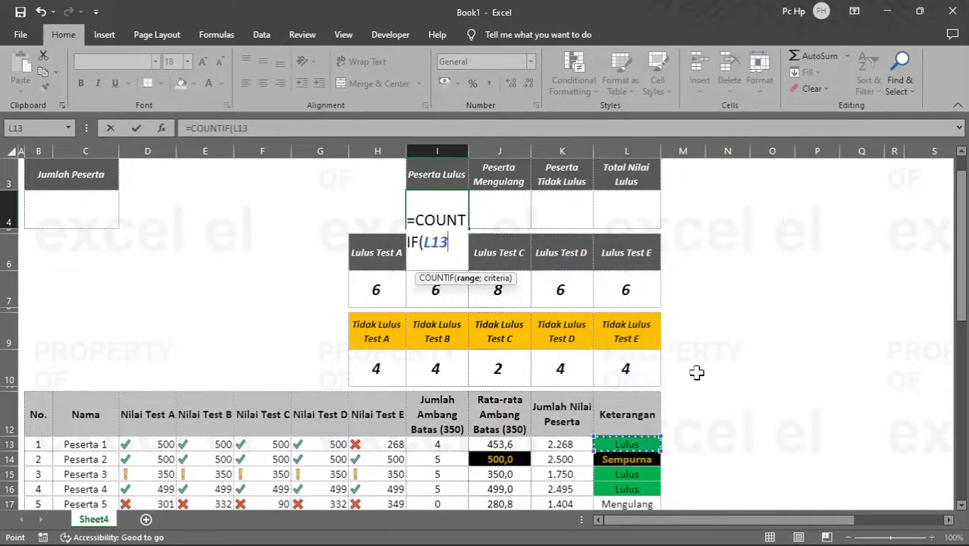
key(ctrl+shift+Down)
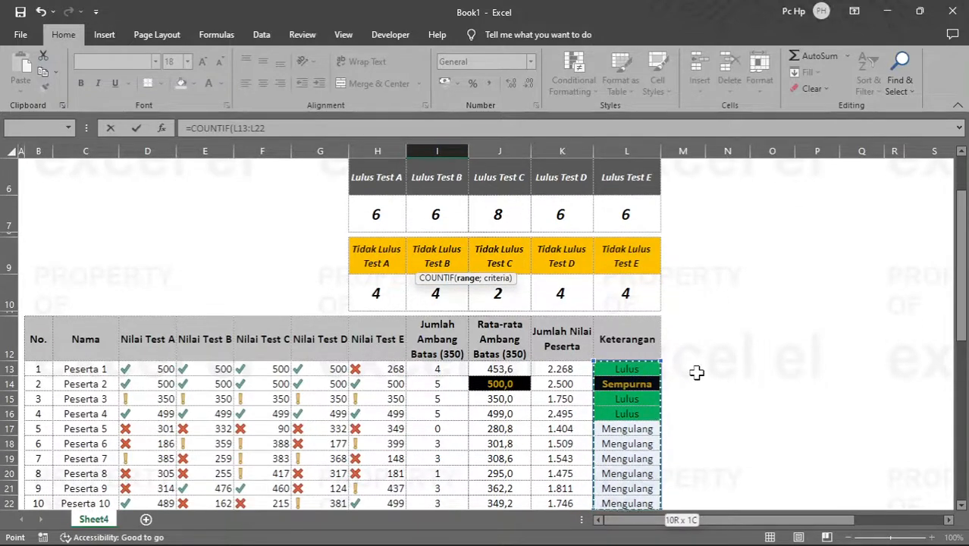
key(F4)
Step: Complete the COUNTIF formula in I4 with "Sempurna" as its criterion
text(;)
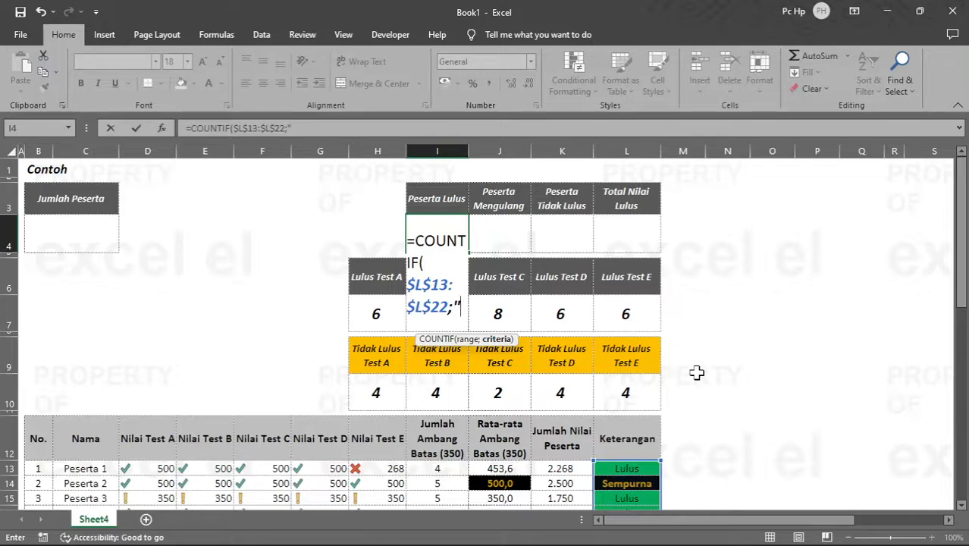
text(empurna)
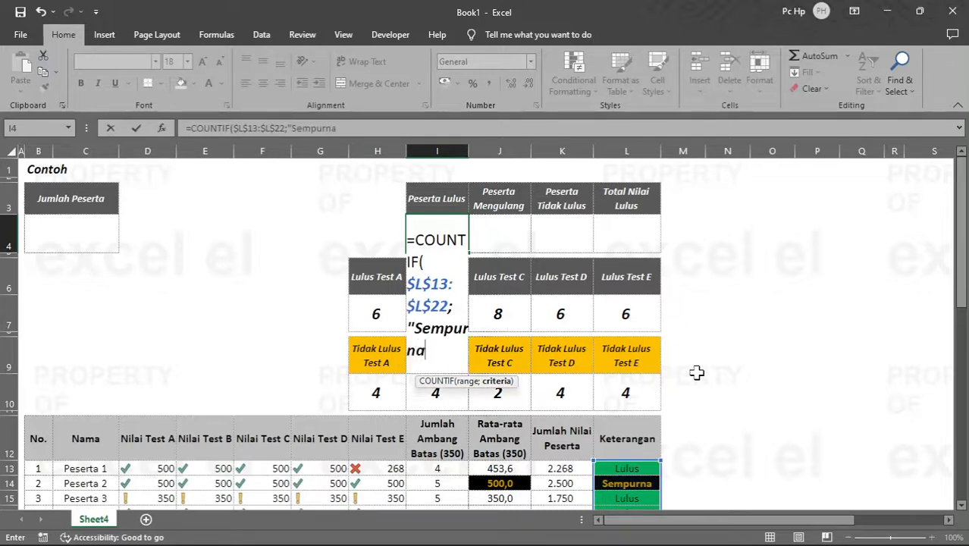
key(ctrl+Return)
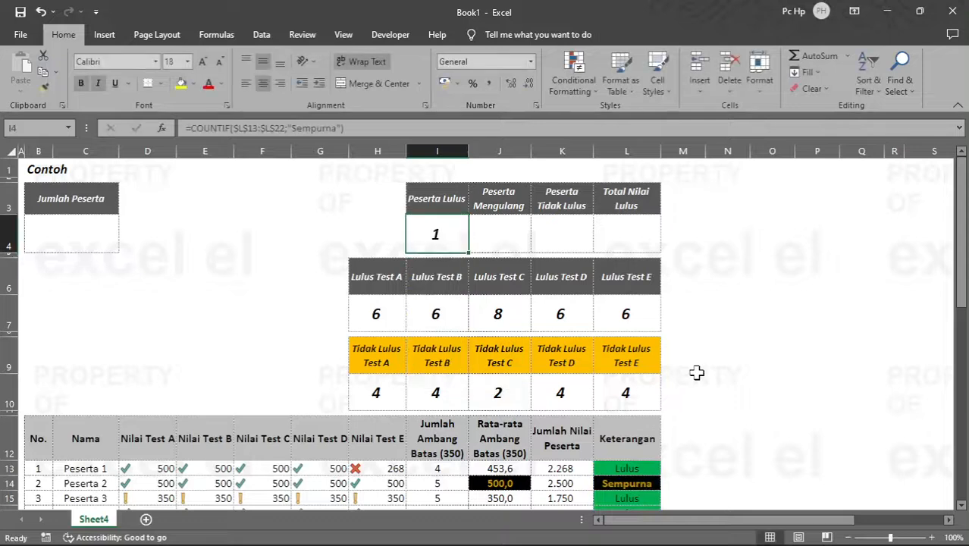
Step: Copy the COUNTIF formula from I4 into J4:K4, under Peserta Mengulang and Peserta Tidak Lulus
key(ctrl+c)
key(Right)
key(shift+Right)
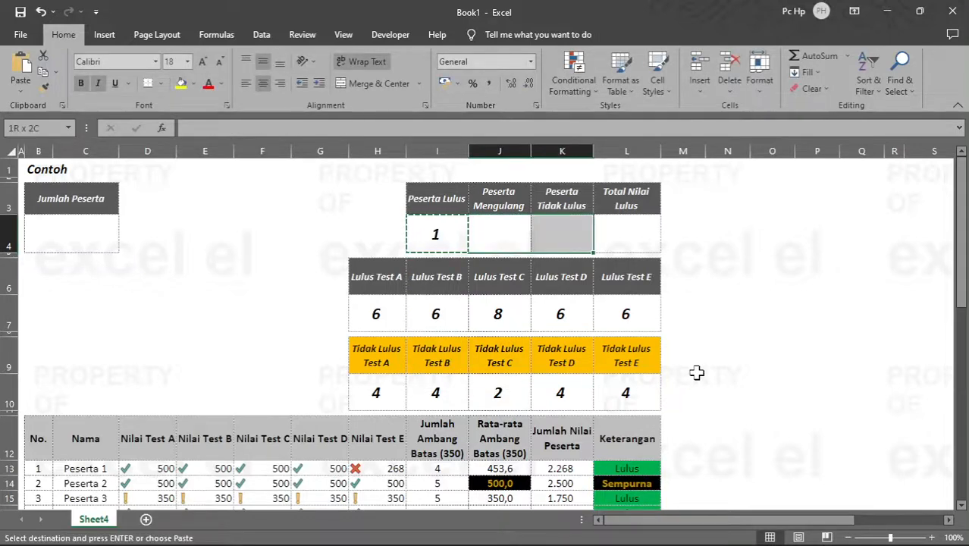
key(ctrl+v)
key(Return)
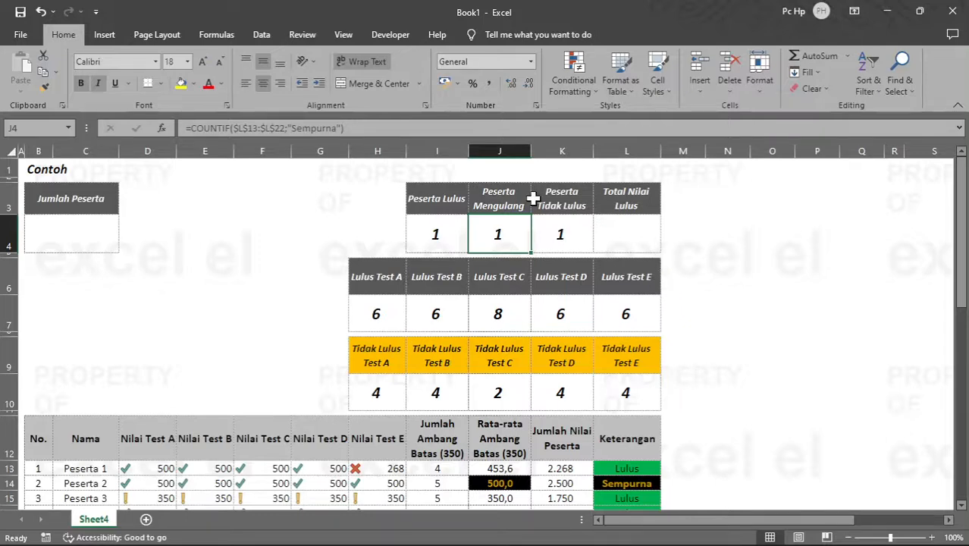
Step: Change the COUNTIF criterion in J4 to "Lulus"
click(338, 129)
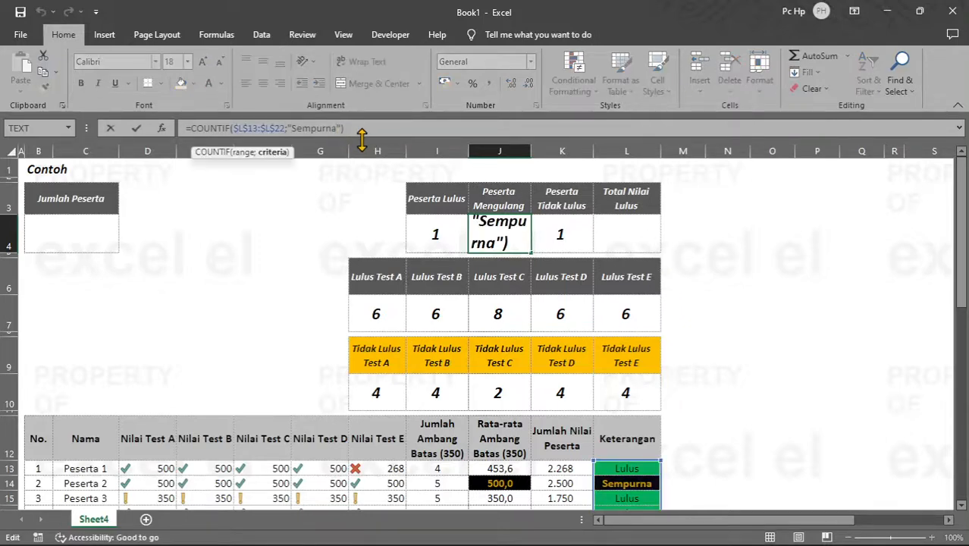
key(ctrl+shift+Left)
text(Lulus)
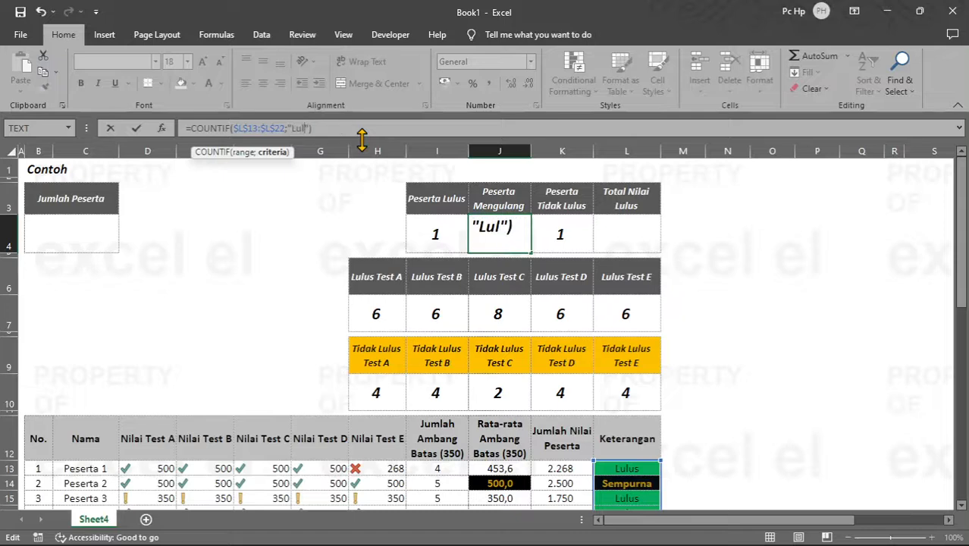
key(Tab)
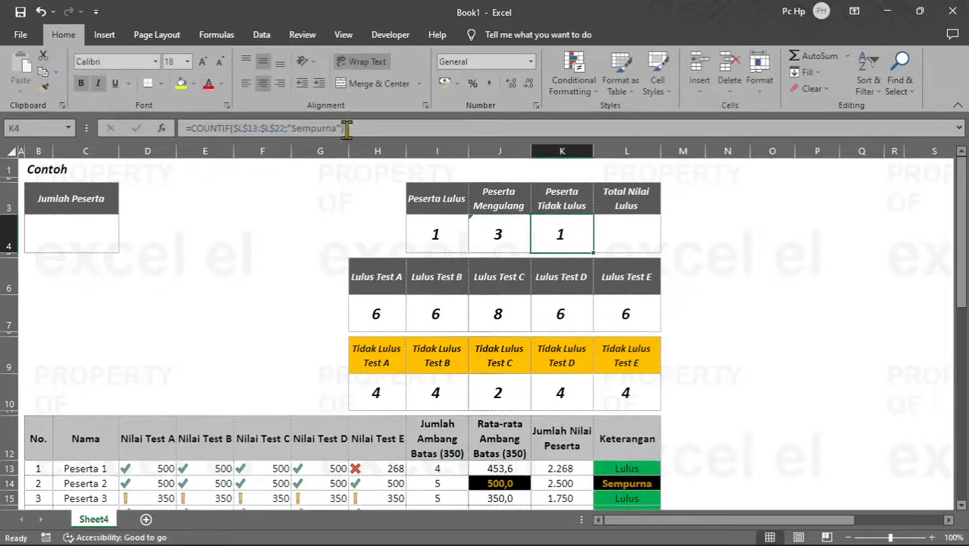
Step: Change the COUNTIF criterion in K4 to "Mengulang" and review the counts in I4:K4 against the participant table
click(334, 128)
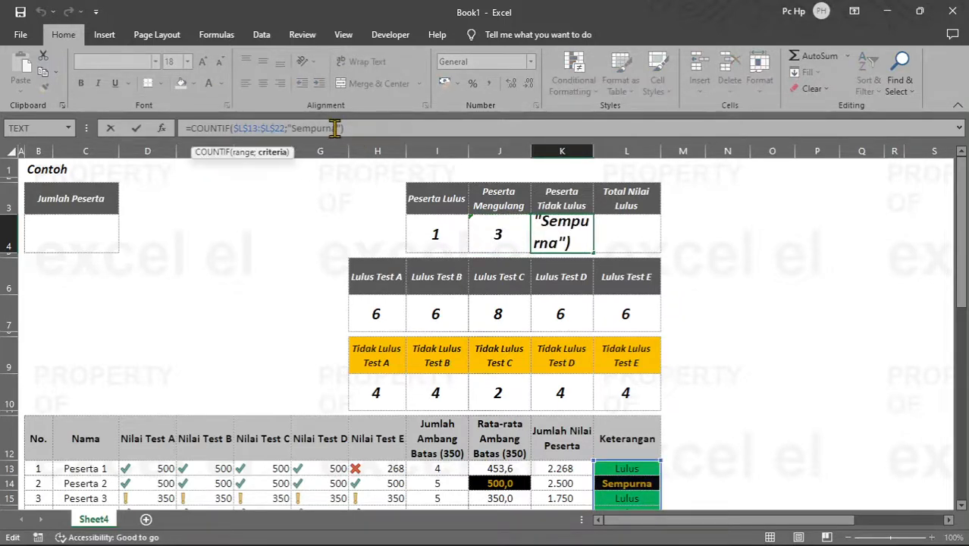
key(ctrl+shift+Left)
text(Mengulang)
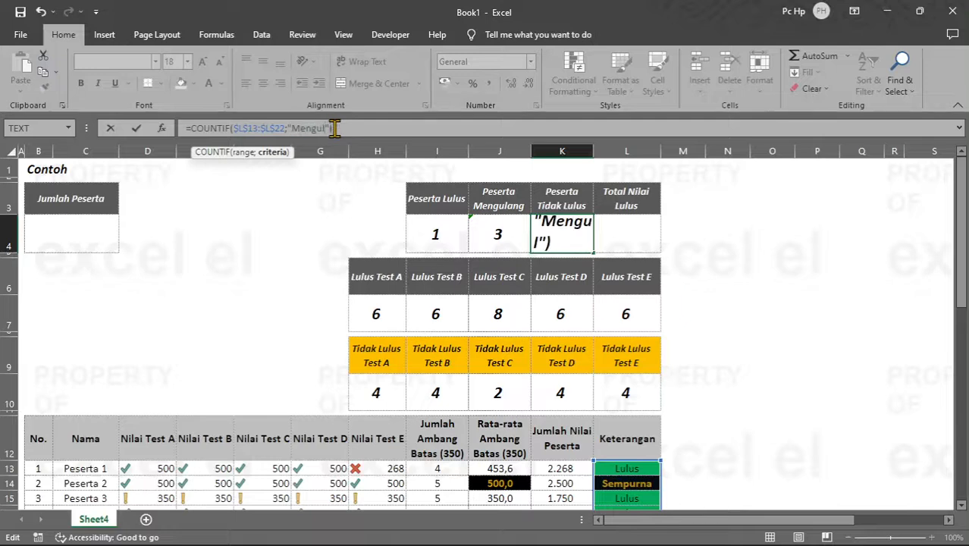
key(Return)
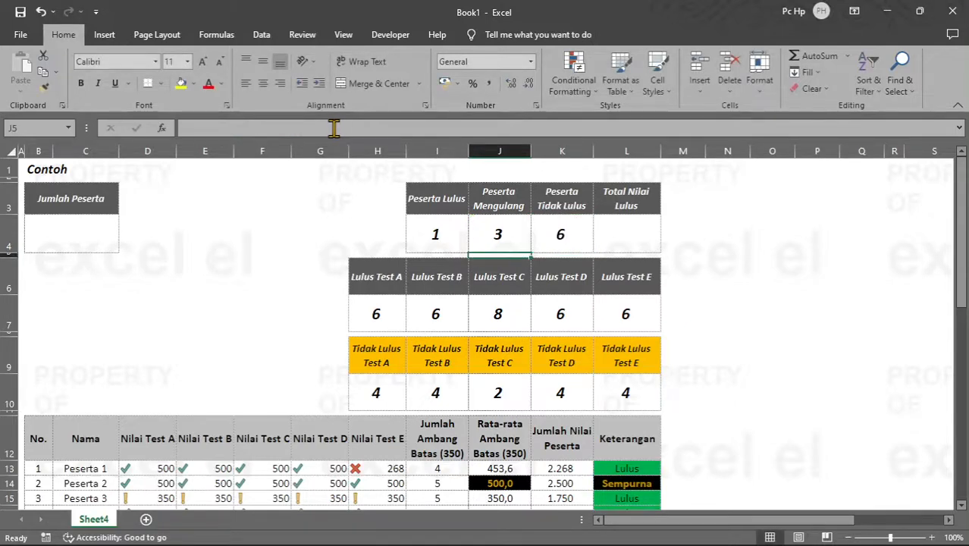
drag(565, 234, 458, 243)
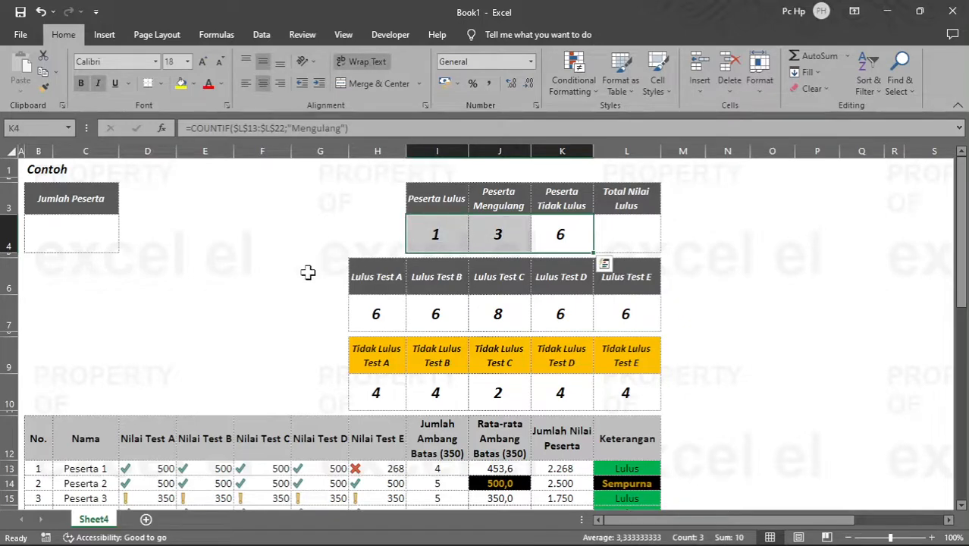
scroll(263, 275, down, 2)
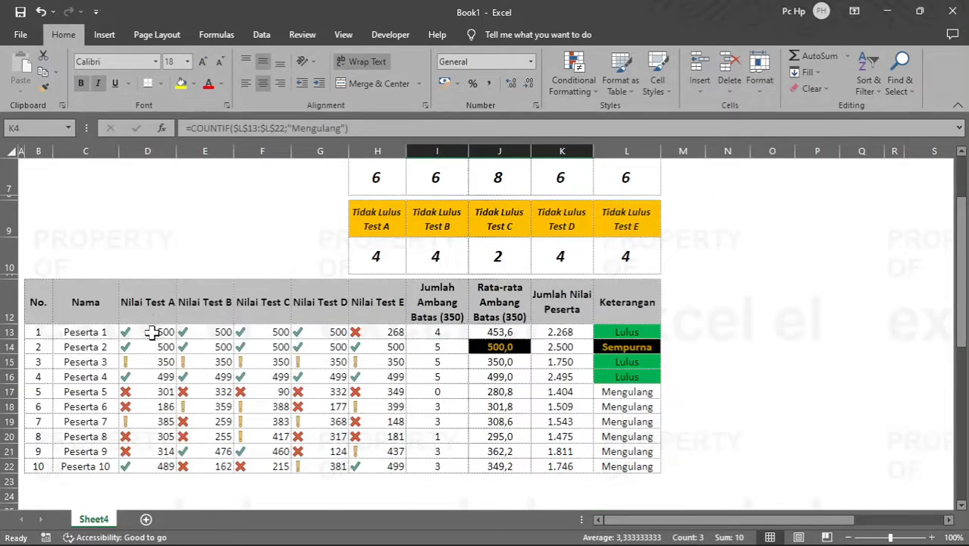
scroll(336, 315, up, 2)
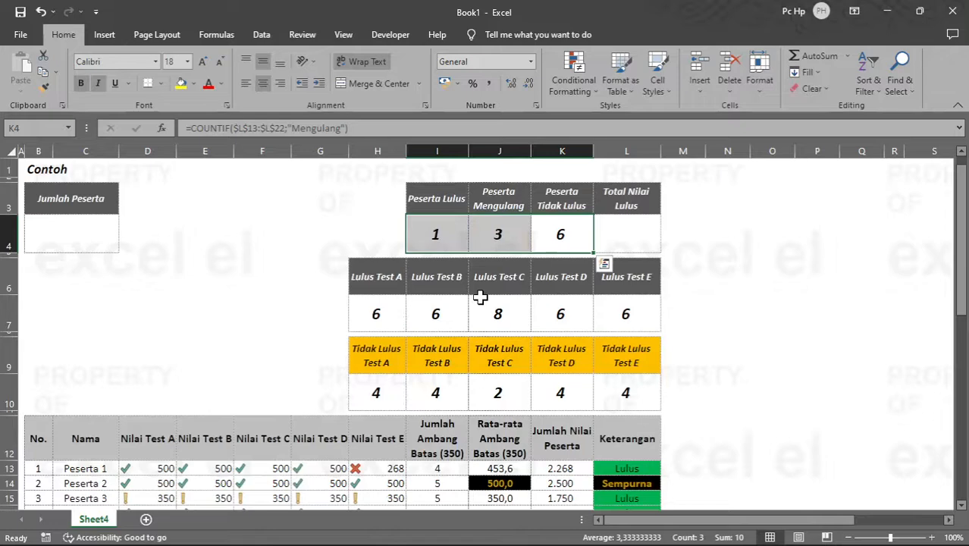
Step: Start a COUNTIFS formula in L4 under Total Nilai Lulus
click(623, 226)
scroll(197, 335, down, 3)
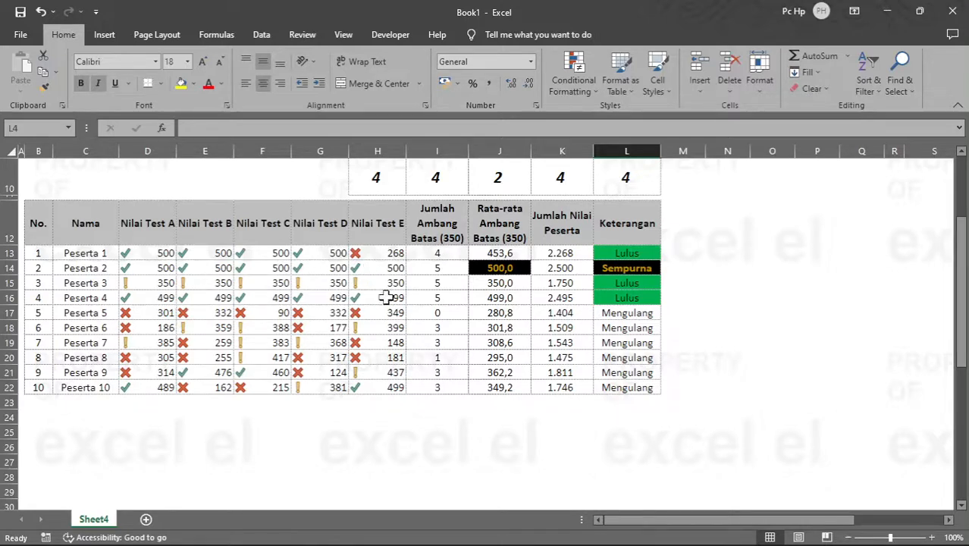
scroll(387, 297, up, 3)
text(=count)
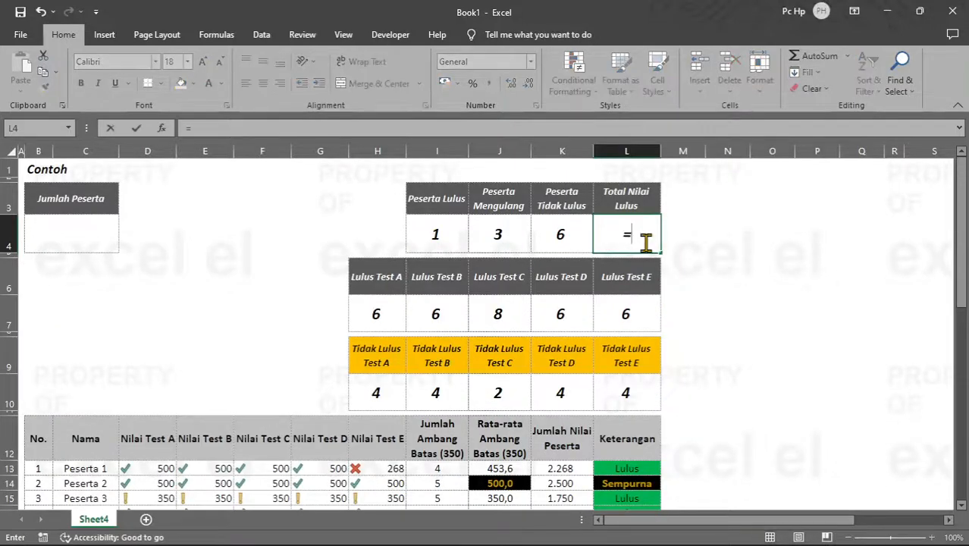
key(Down)
key(Down)
key(Down)
key(Down)
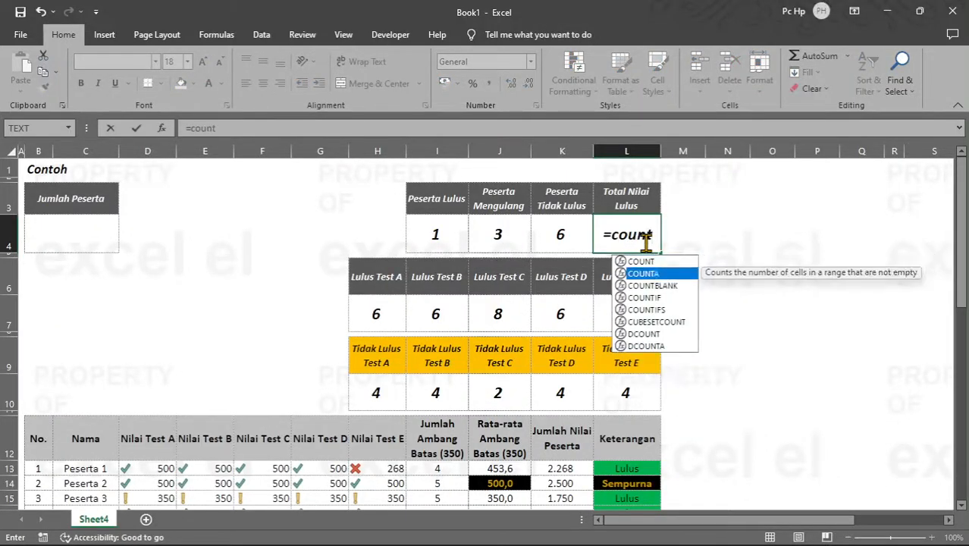
key(Tab)
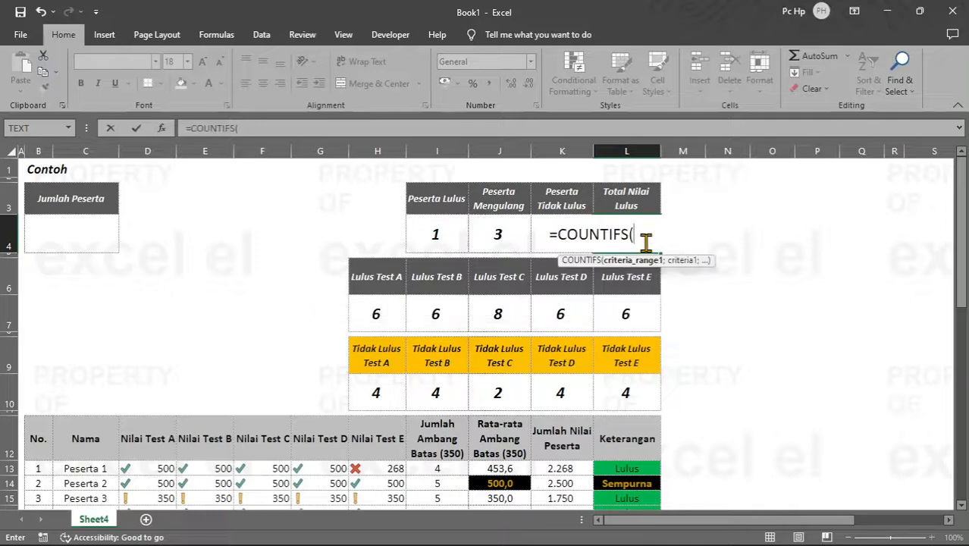
Step: Use all Test A to Test E scores, $D$13:$H$22, as the absolute first criteria range of the COUNTIFS formula
key(Down)
key(Left)
key(Down)
key(Left)
key(Down)
key(Left)
key(Down)
key(Left)
key(Down)
key(Left)
key(Down)
key(Left)
key(Left)
key(Left)
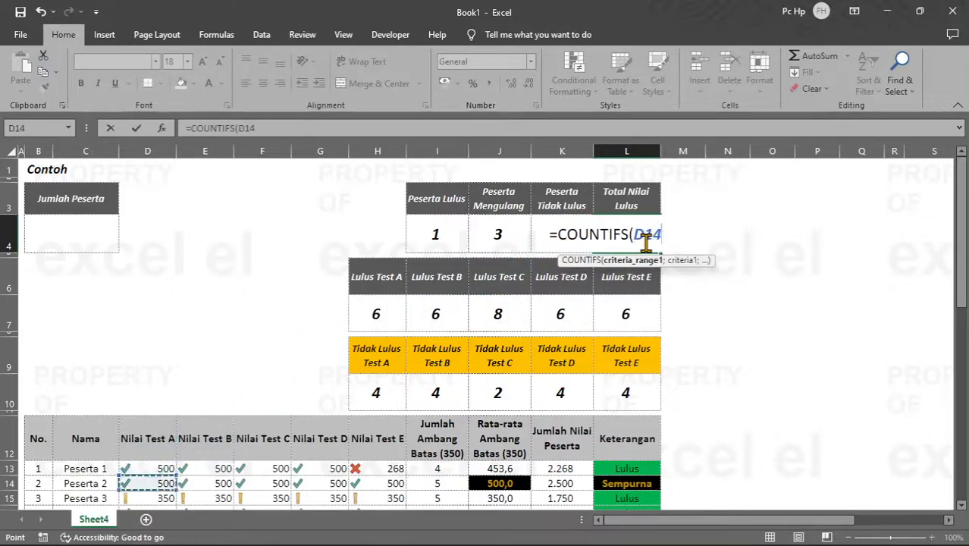
key(shift+Right)
key(shift+Right)
key(shift+Right)
key(shift+Right)
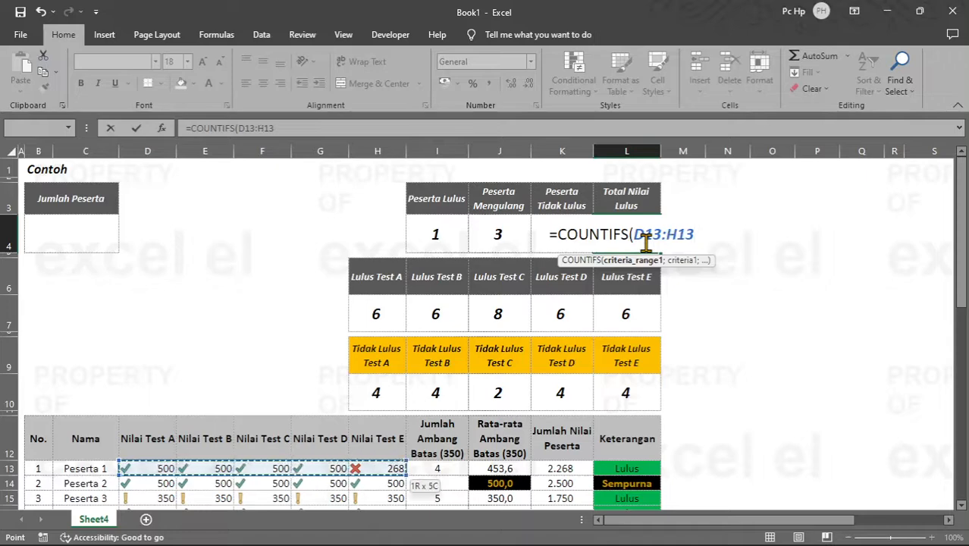
key(ctrl+shift+Down)
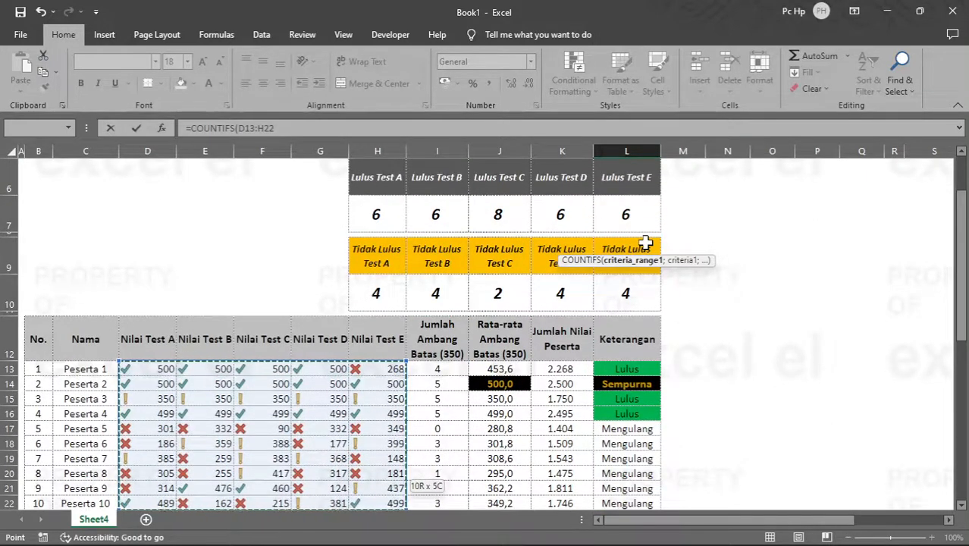
key(F4)
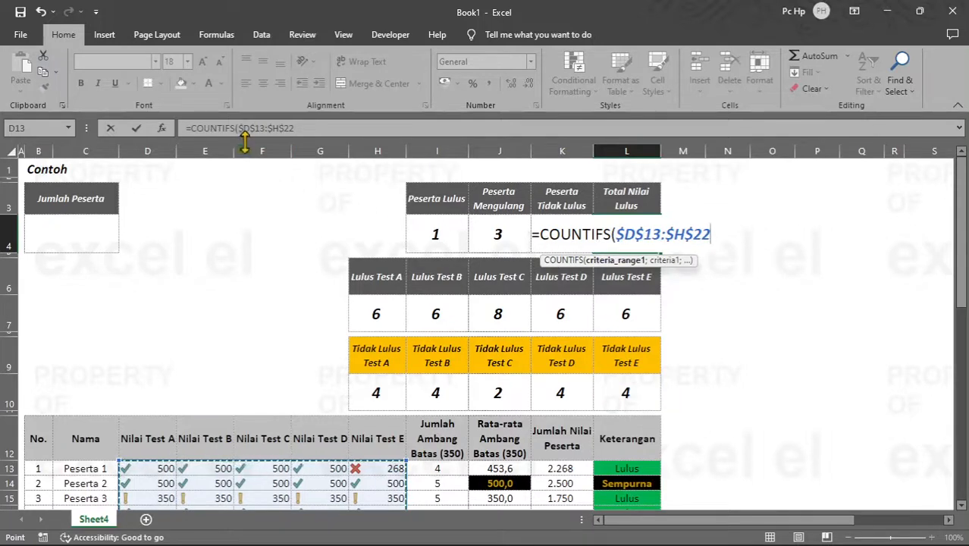
Step: Copy the range reference $D$13:$H$22 within the L4 formula and add ">=350" as the first criterion
drag(240, 127, 347, 136)
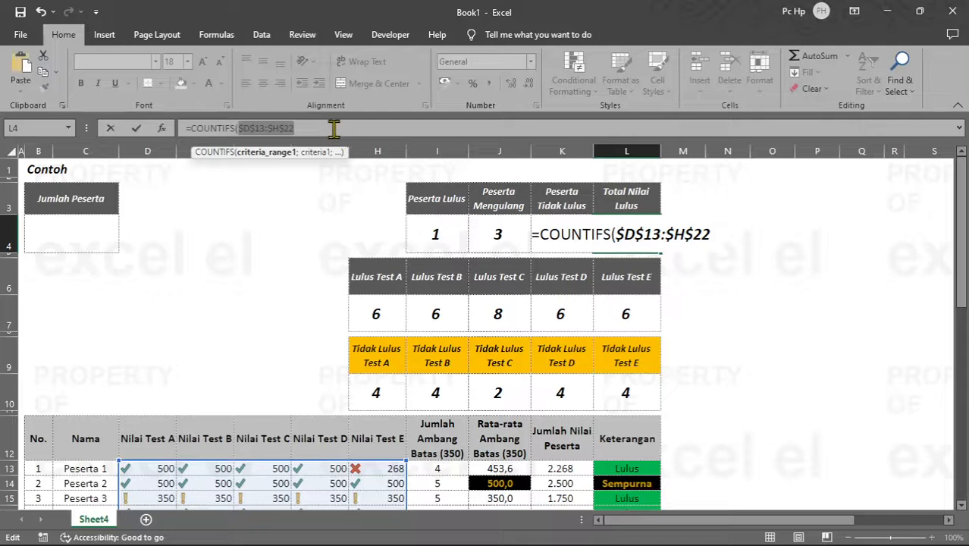
click(334, 127)
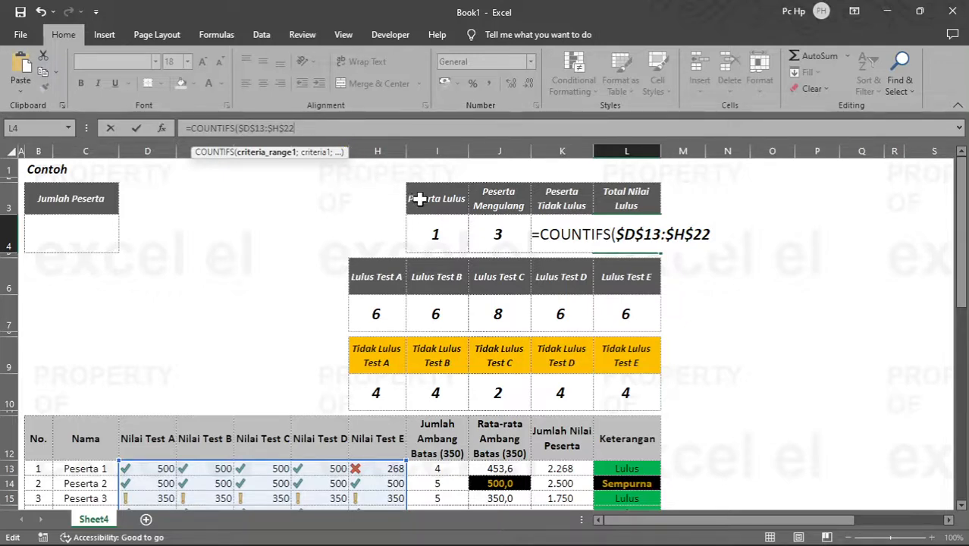
text(;)
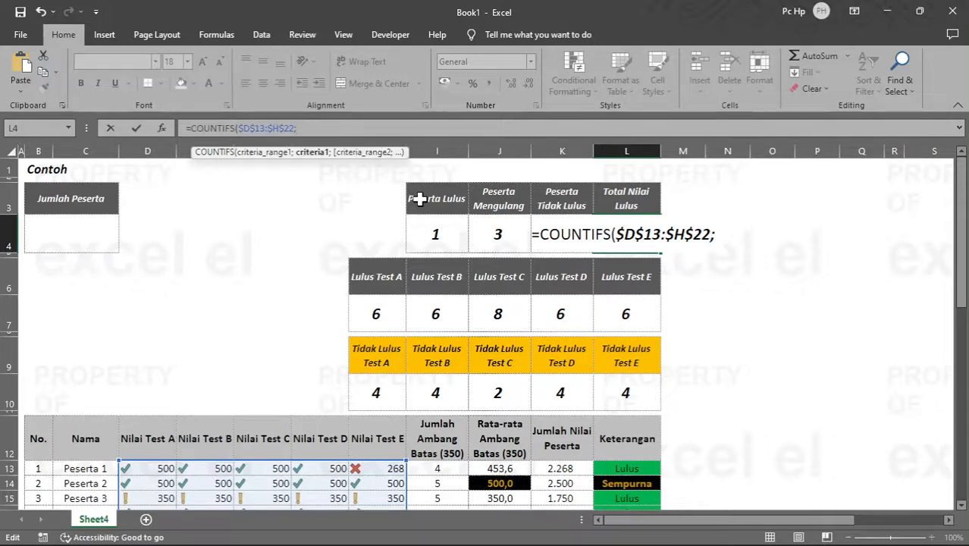
text(">=350)
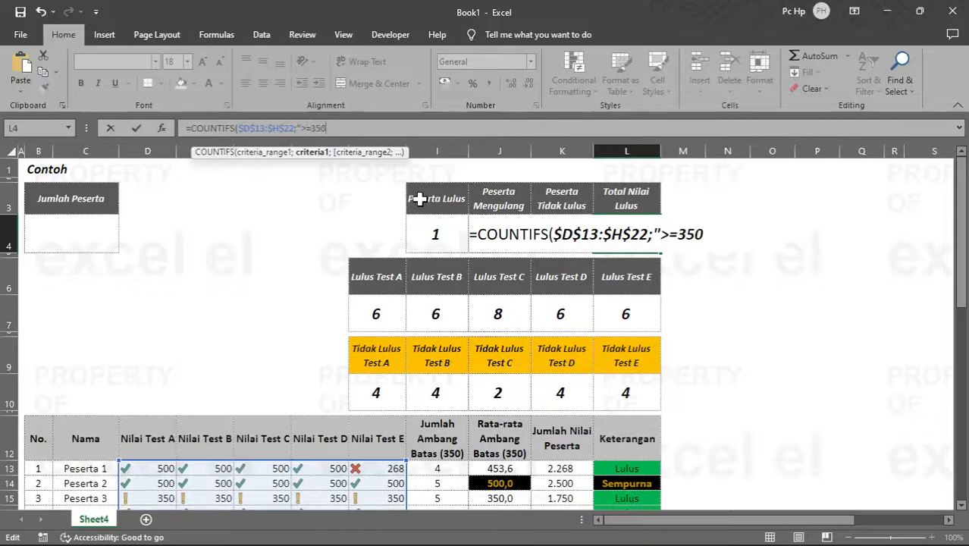
text(";)
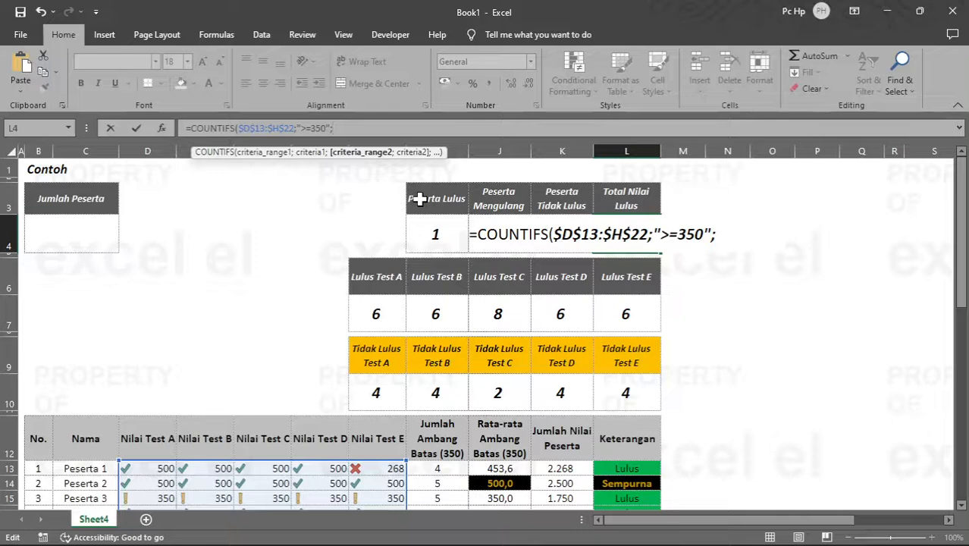
Step: Add $D$13:$H$22 with the criterion "<=500" as the second condition and complete the COUNTIFS formula in L4
key(ctrl+v)
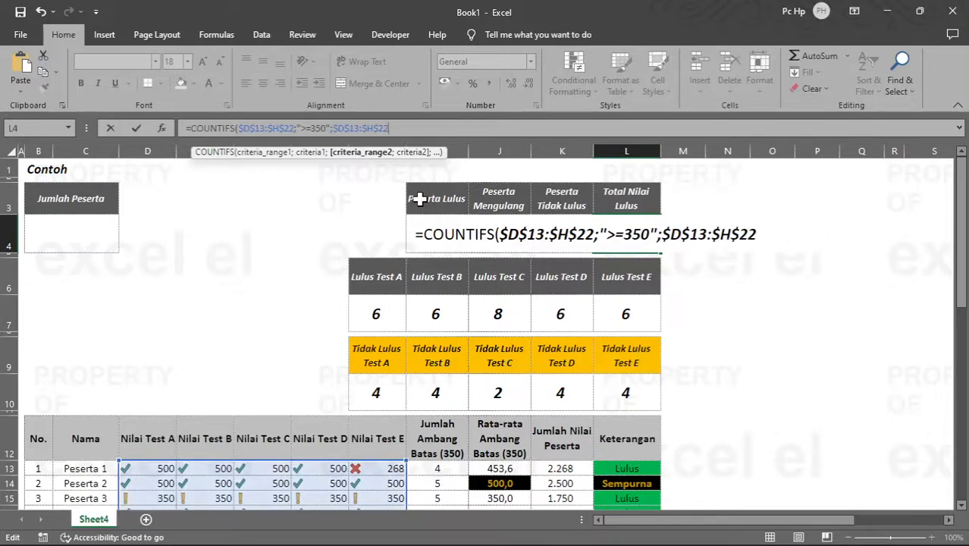
text(;)
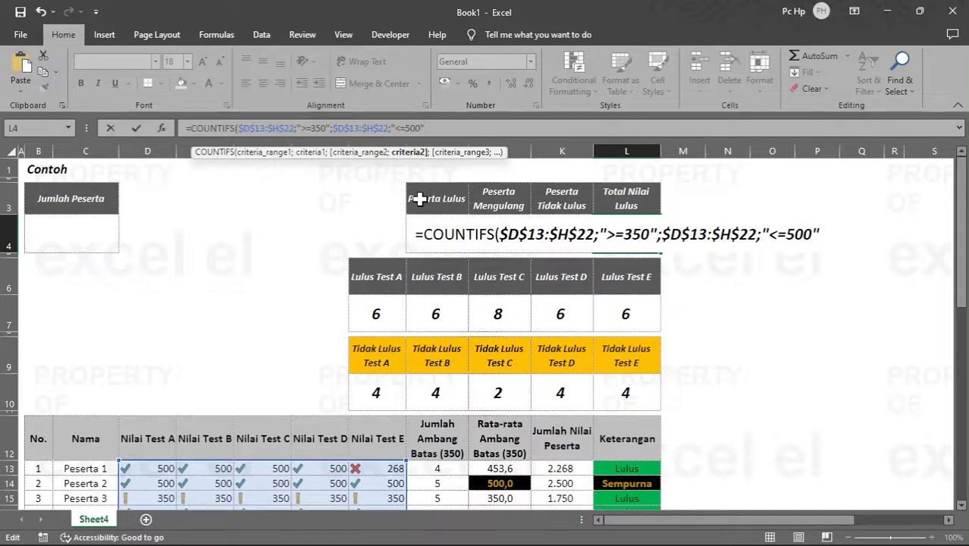
text("<=500")
key(Return)
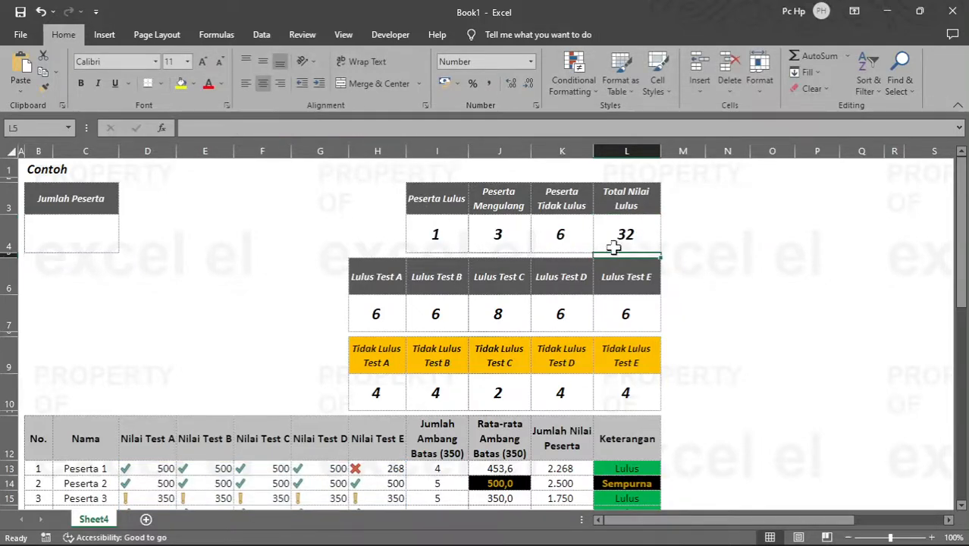
Step: Check the Total Nilai Lulus result in L4 against the participants' test scores in D13:H22
scroll(622, 233, down, 1)
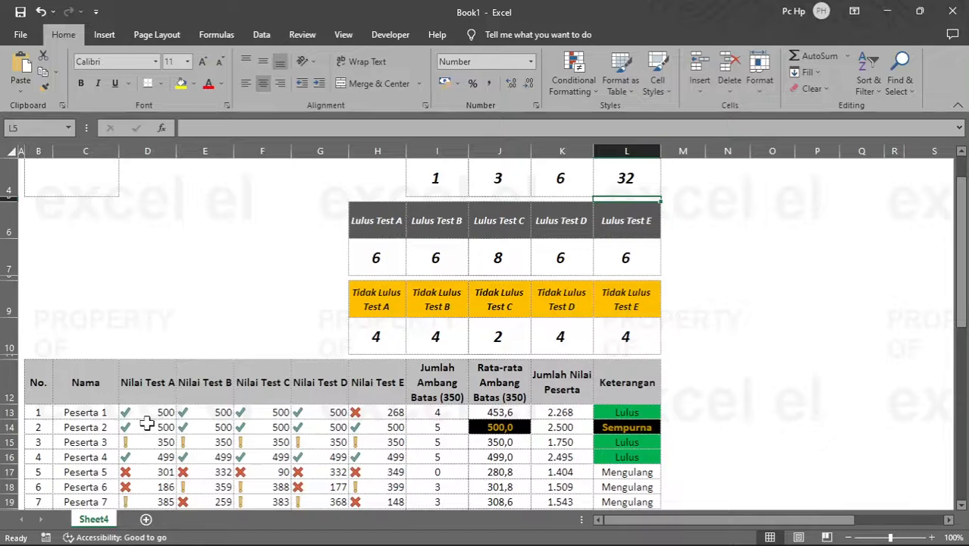
scroll(175, 402, down, 2)
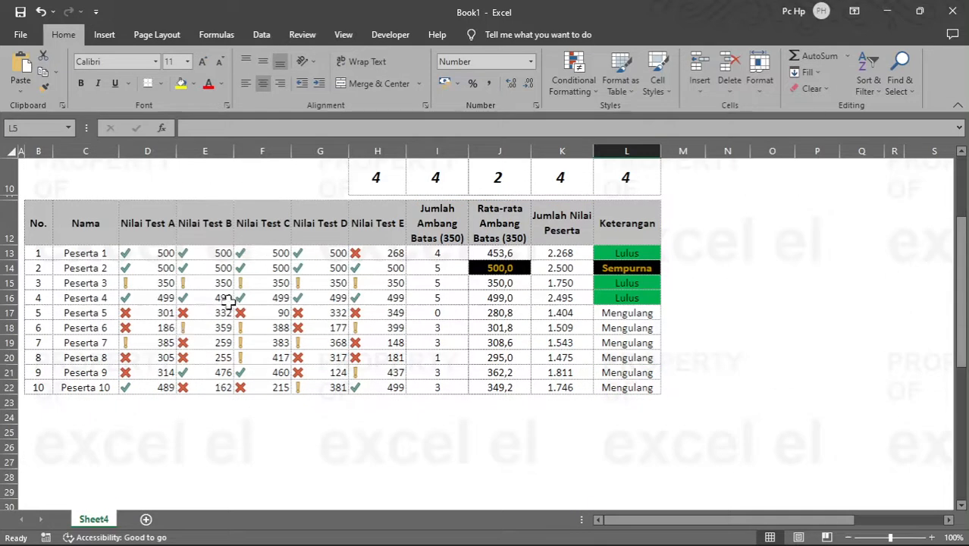
scroll(318, 290, up, 1)
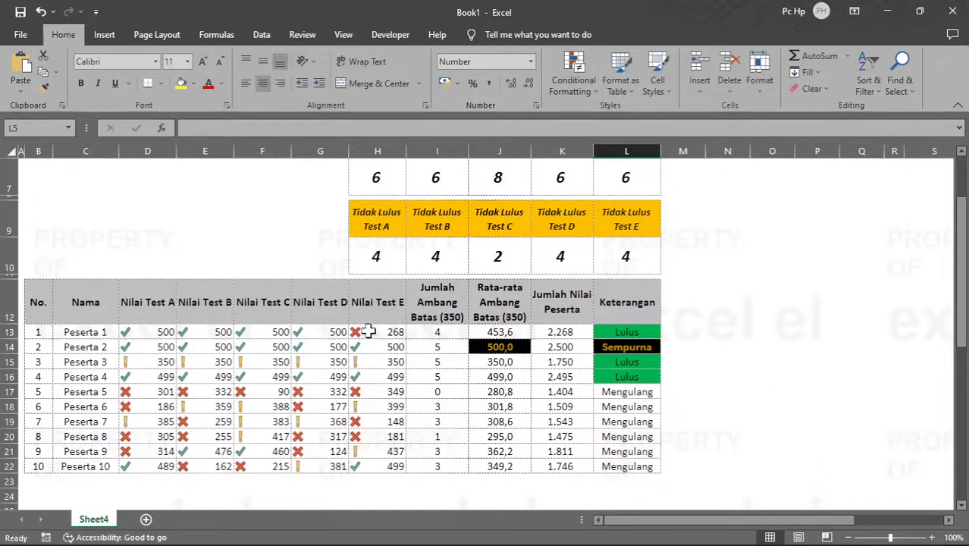
scroll(240, 342, up, 2)
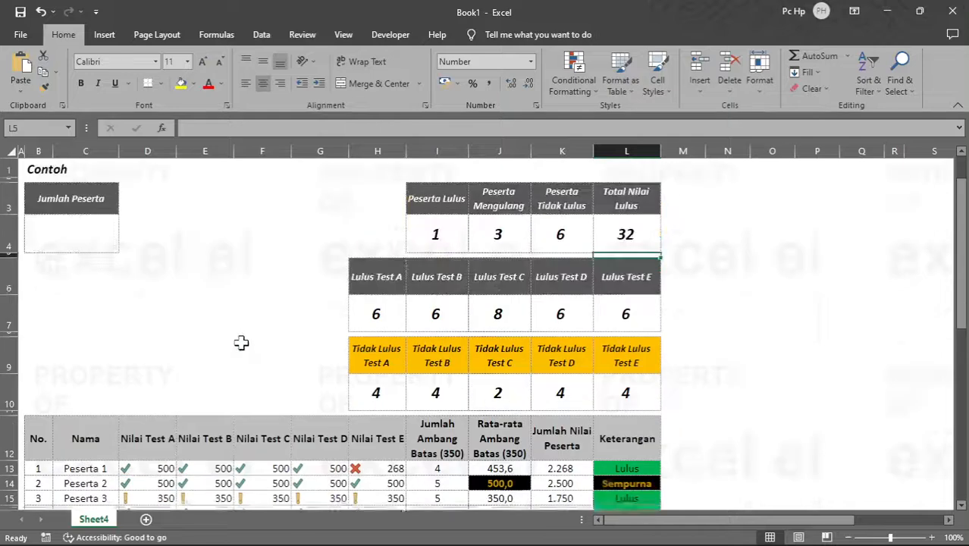
scroll(245, 339, down, 2)
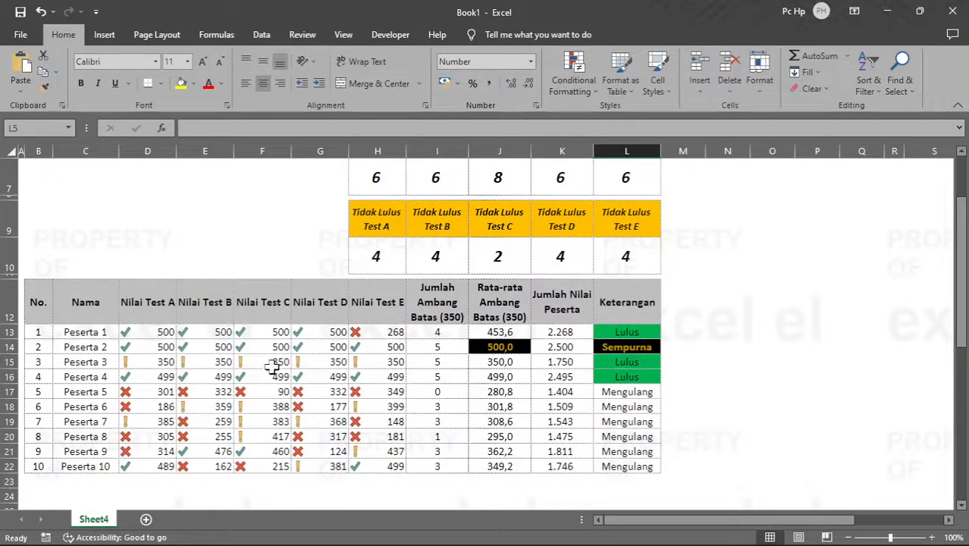
Step: Add a conditional formatting rule to the test scores D13:H22 for cell values greater than or equal to 350
drag(162, 334, 387, 463)
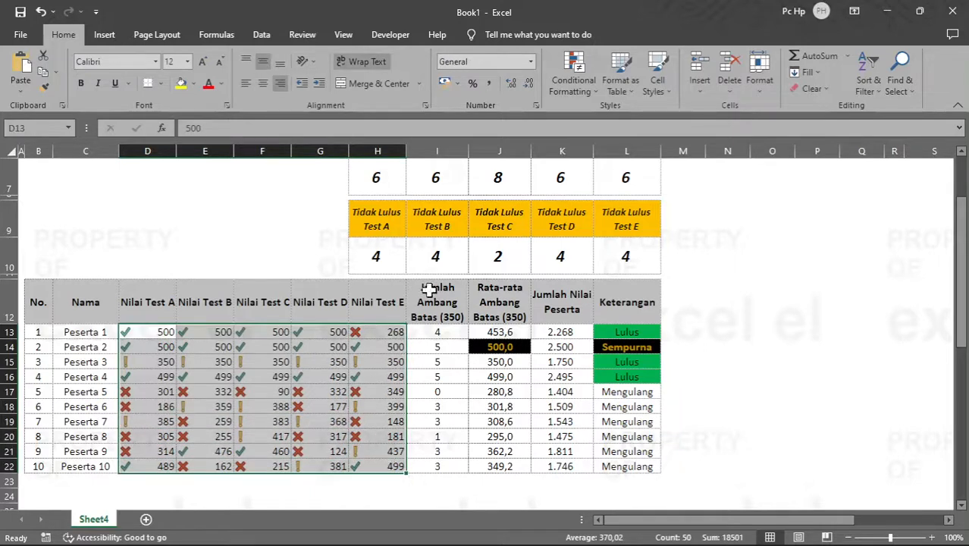
click(593, 94)
click(627, 300)
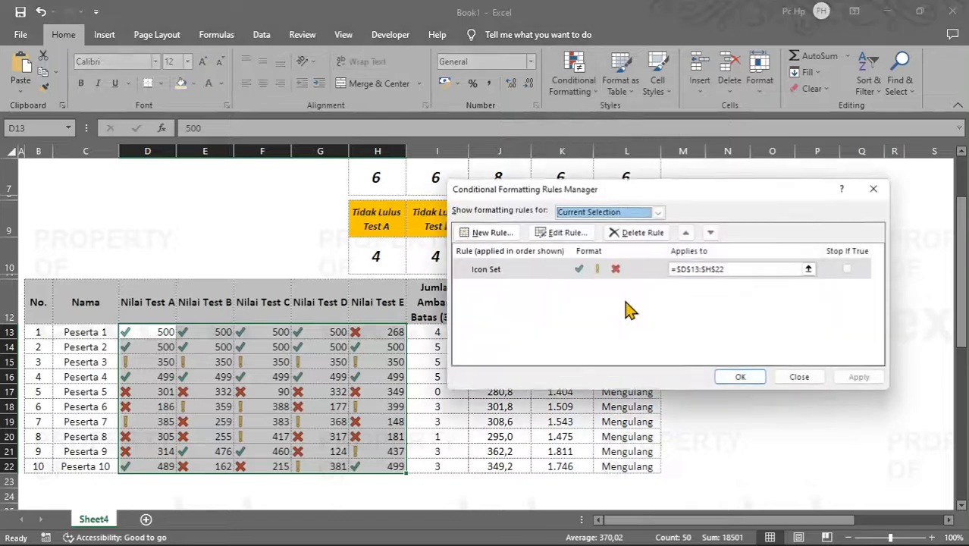
click(474, 231)
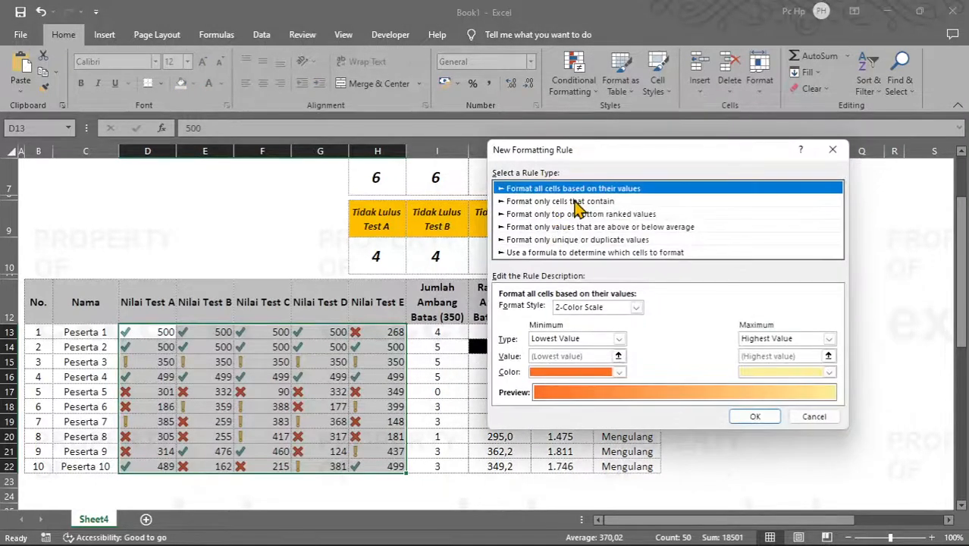
click(575, 202)
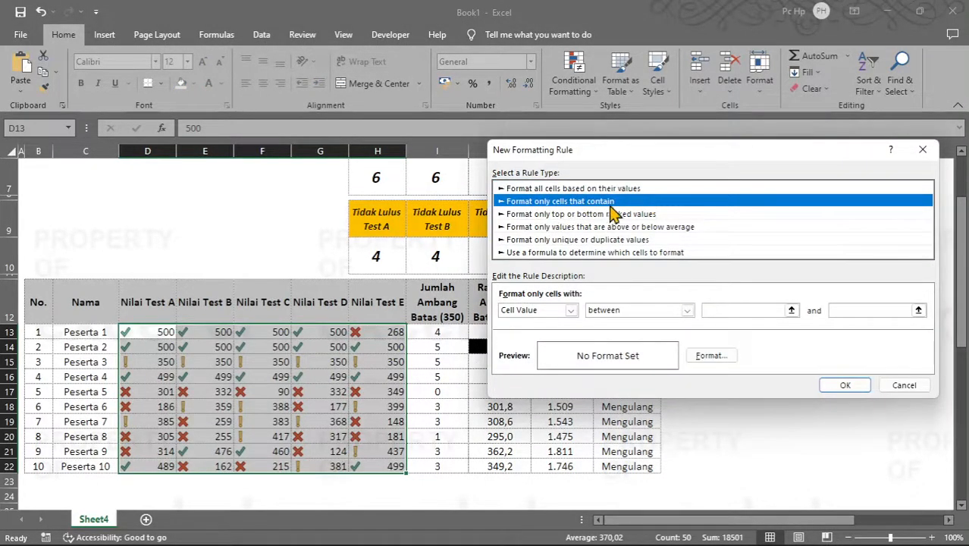
click(571, 311)
click(574, 310)
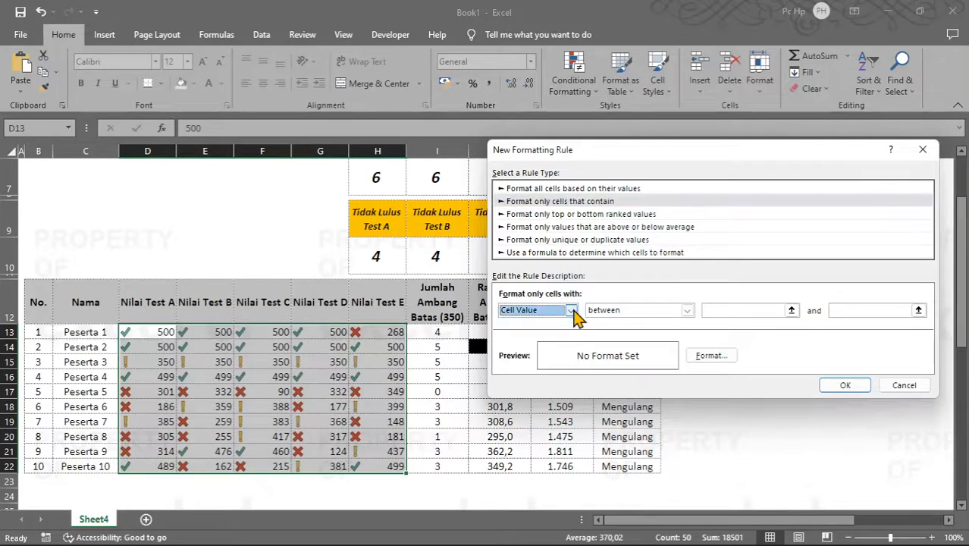
click(645, 311)
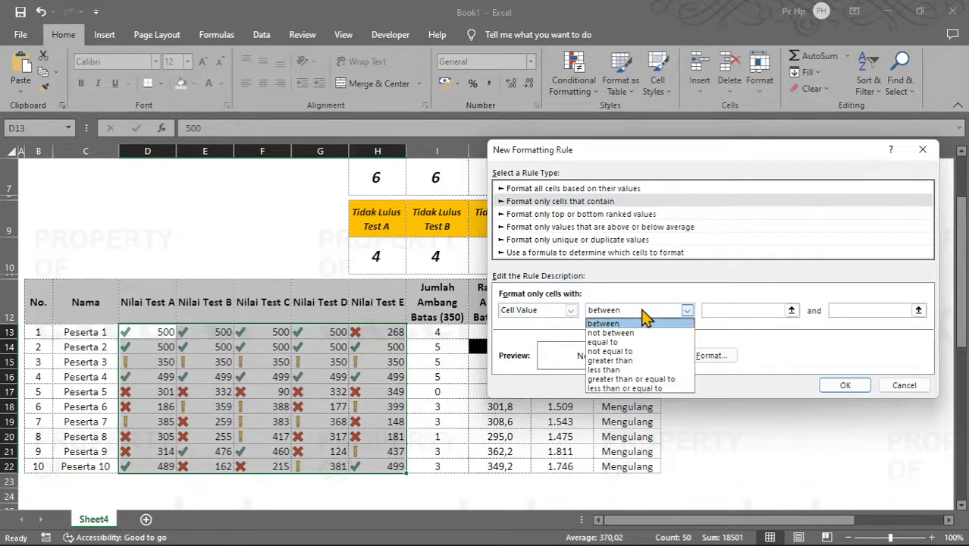
click(653, 379)
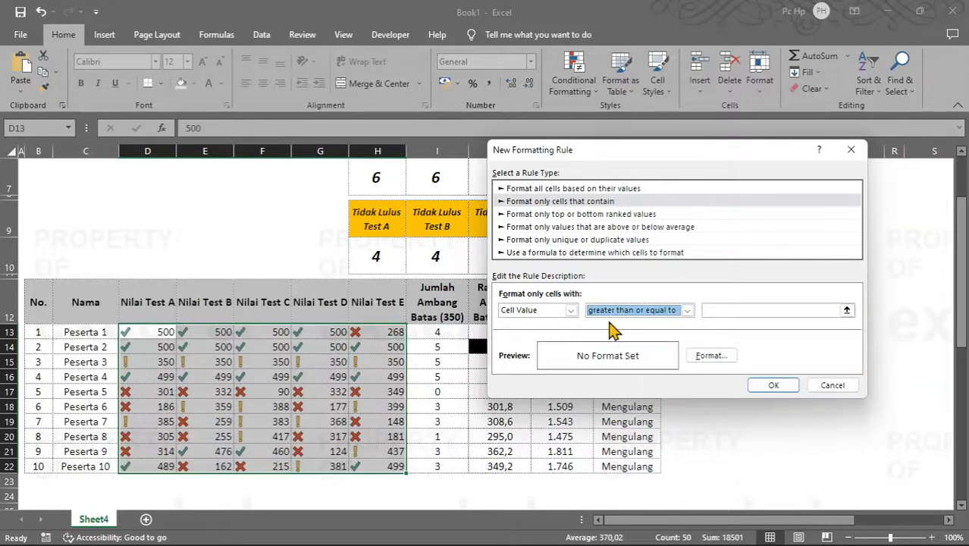
click(735, 309)
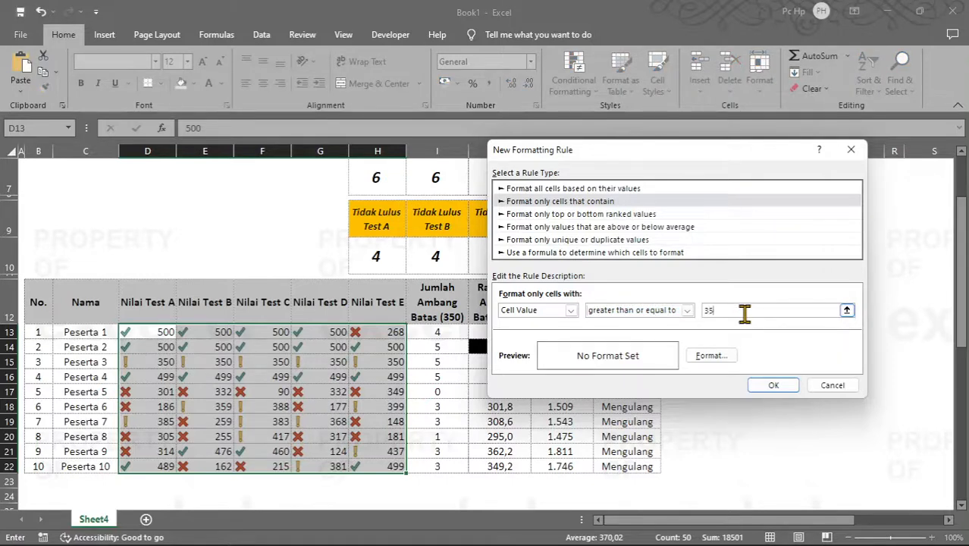
text(350)
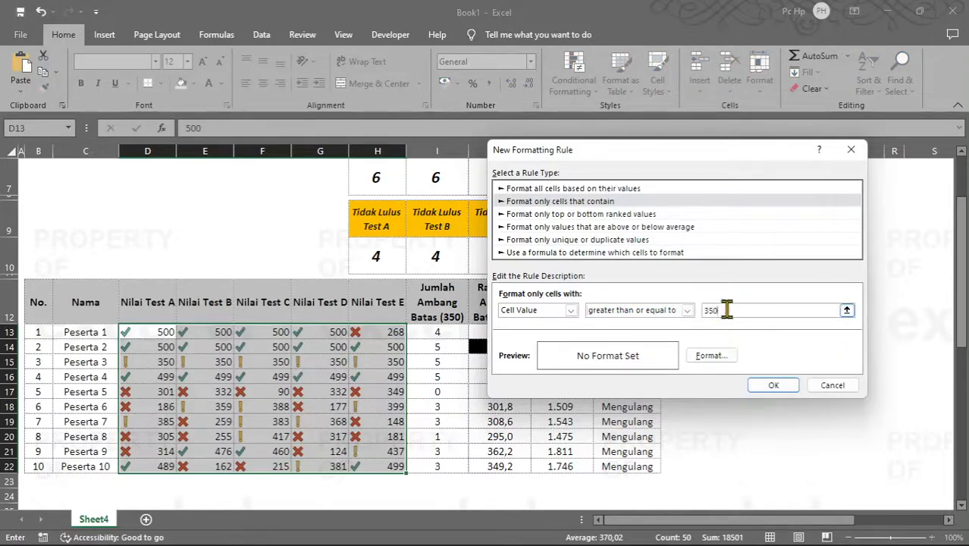
Step: Give the >= 350 rule a bold green font and apply it to the test scores
click(713, 357)
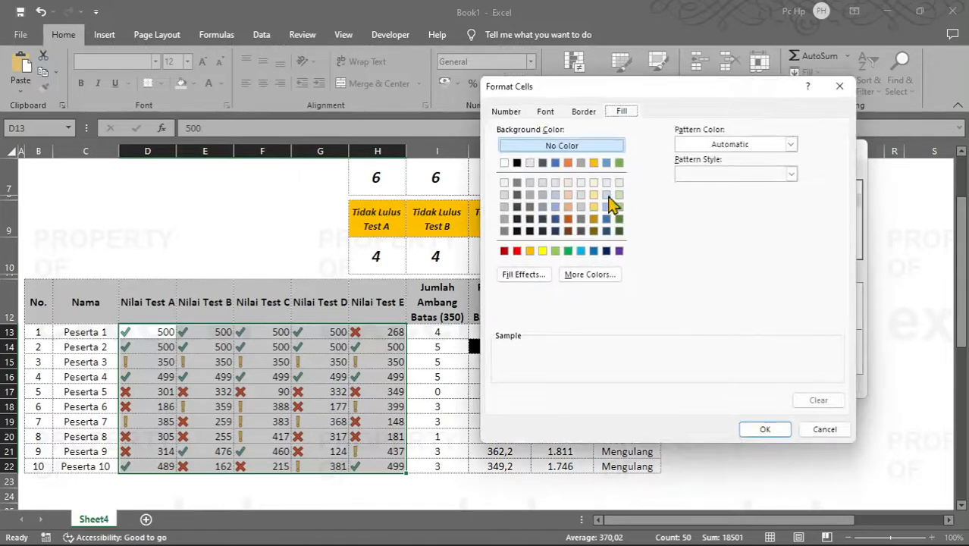
click(546, 112)
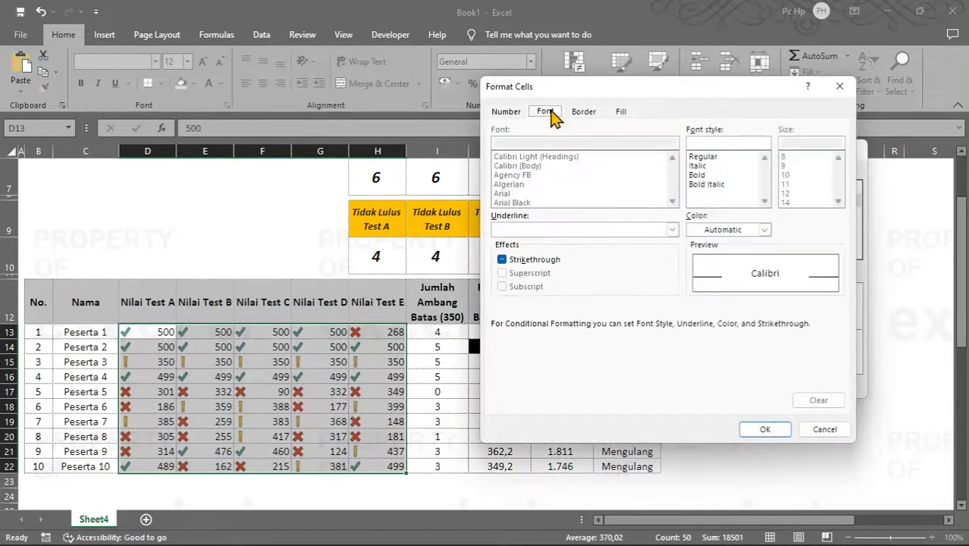
click(699, 176)
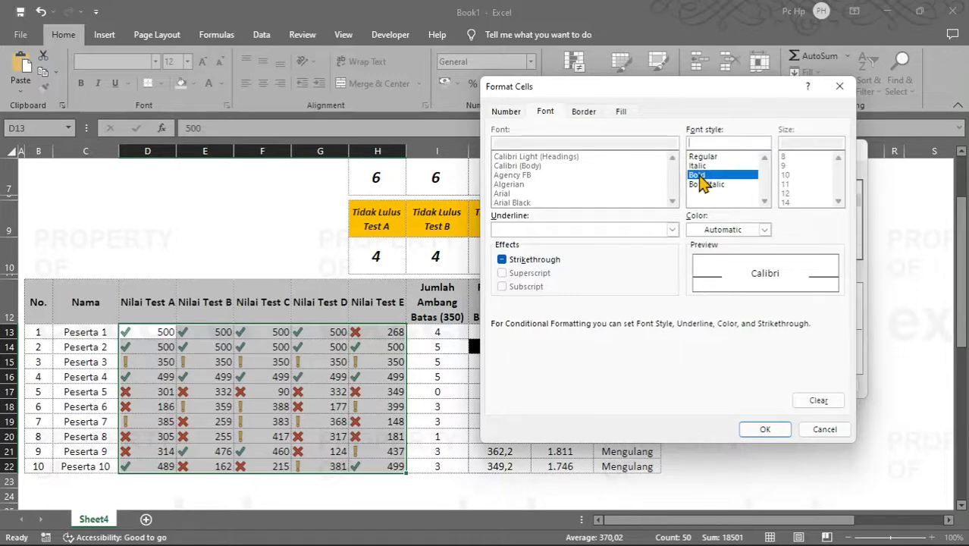
click(765, 230)
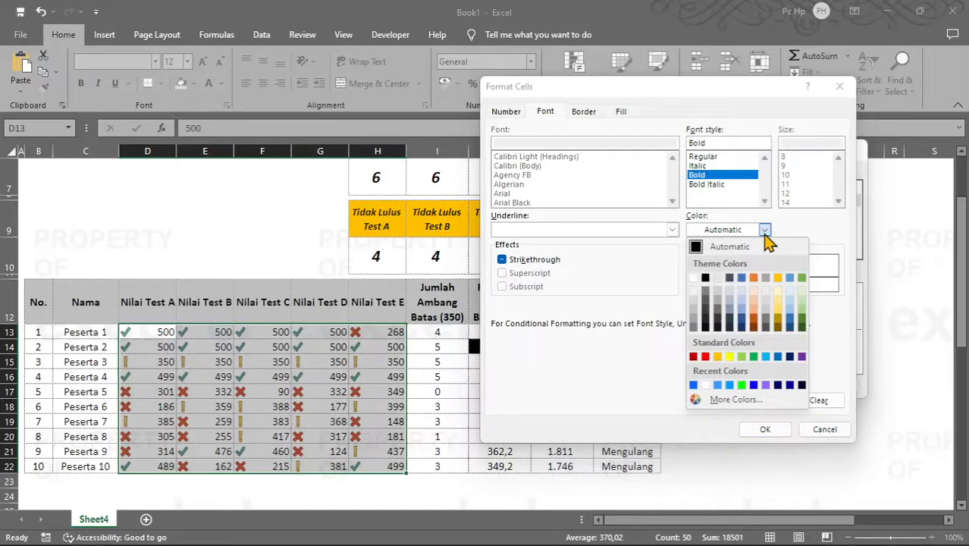
click(755, 356)
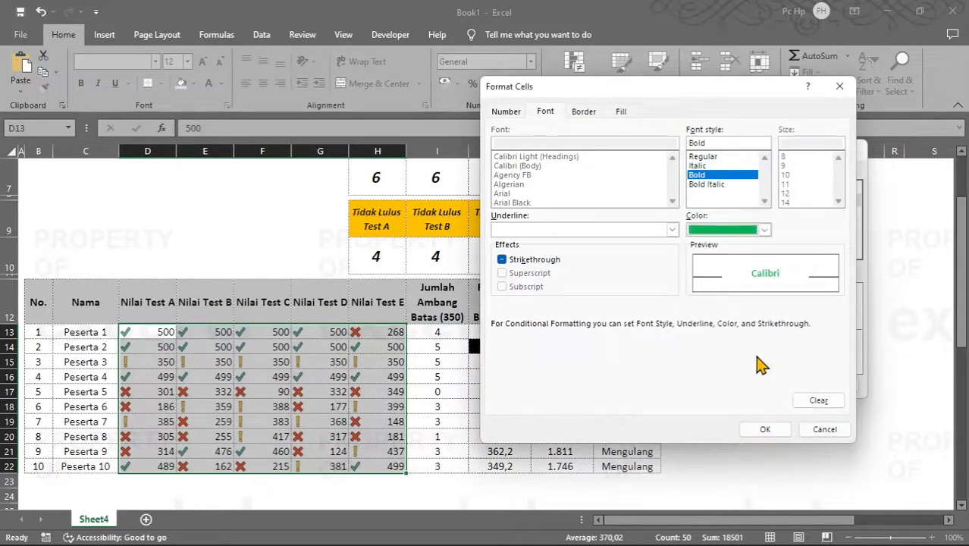
click(764, 429)
click(773, 385)
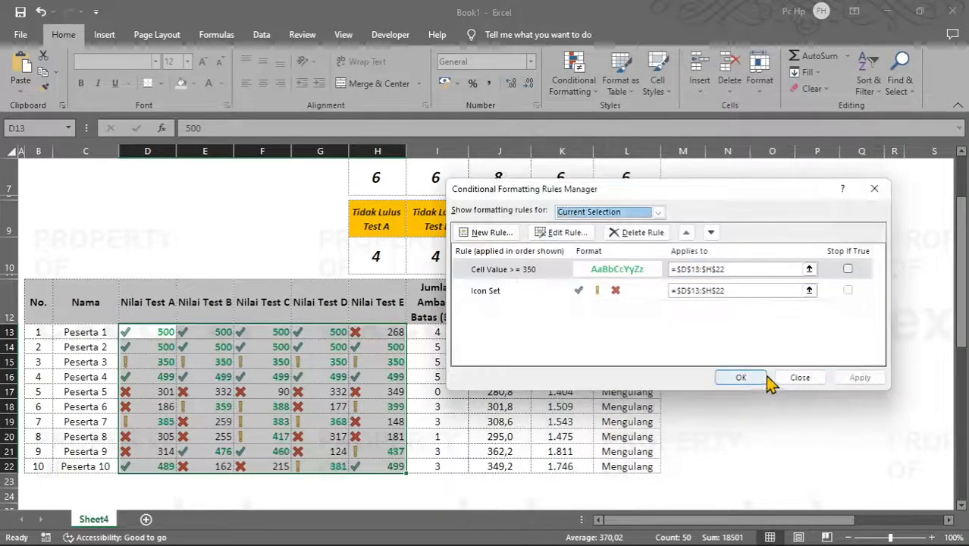
click(740, 376)
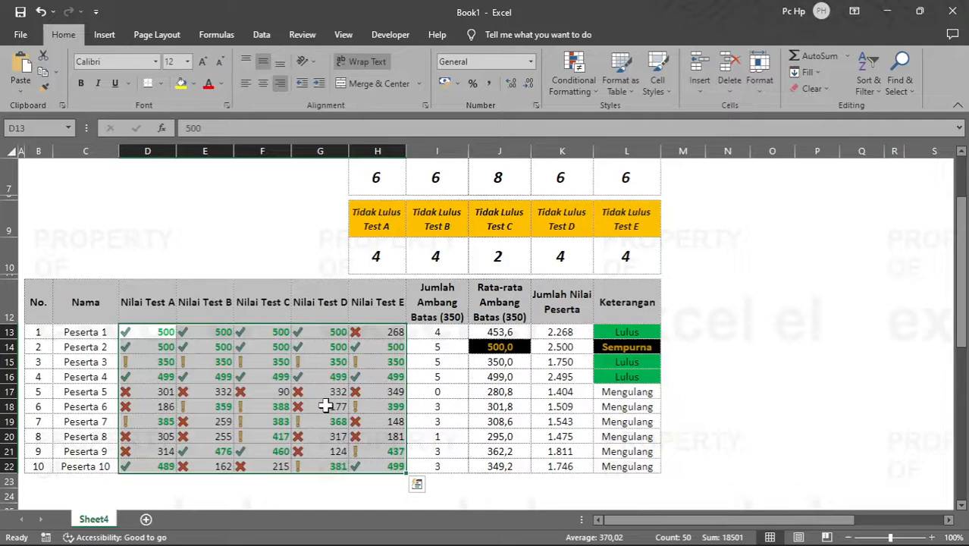
Step: Try a Test E score of 350 for Peserta 5 in H17 to test the rule, and undo the change
click(377, 392)
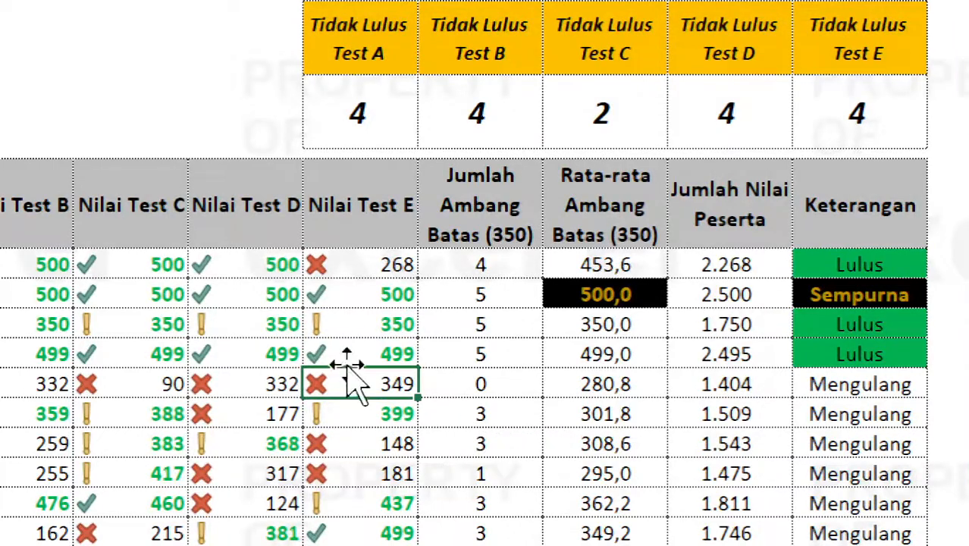
click(488, 373)
click(358, 373)
text(3)
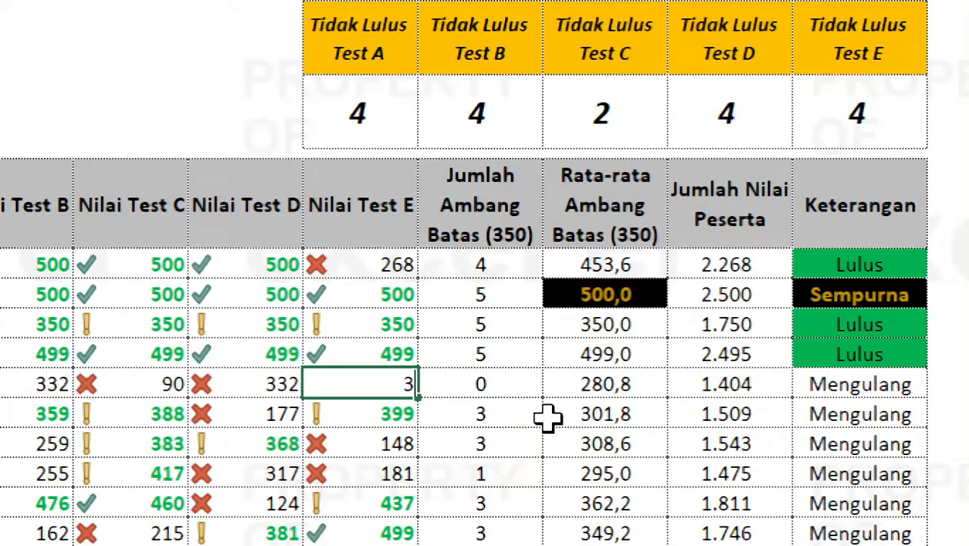
text(50)
key(Return)
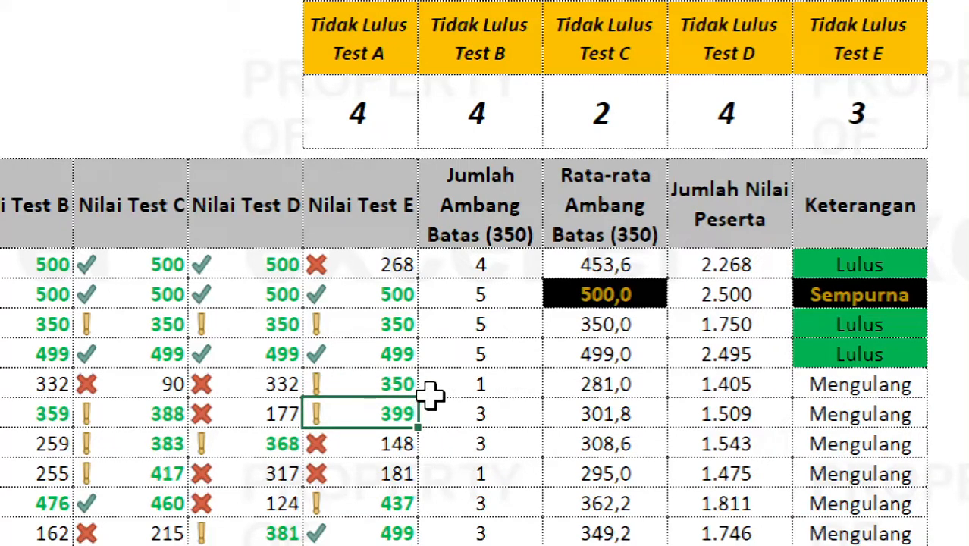
key(ctrl+z)
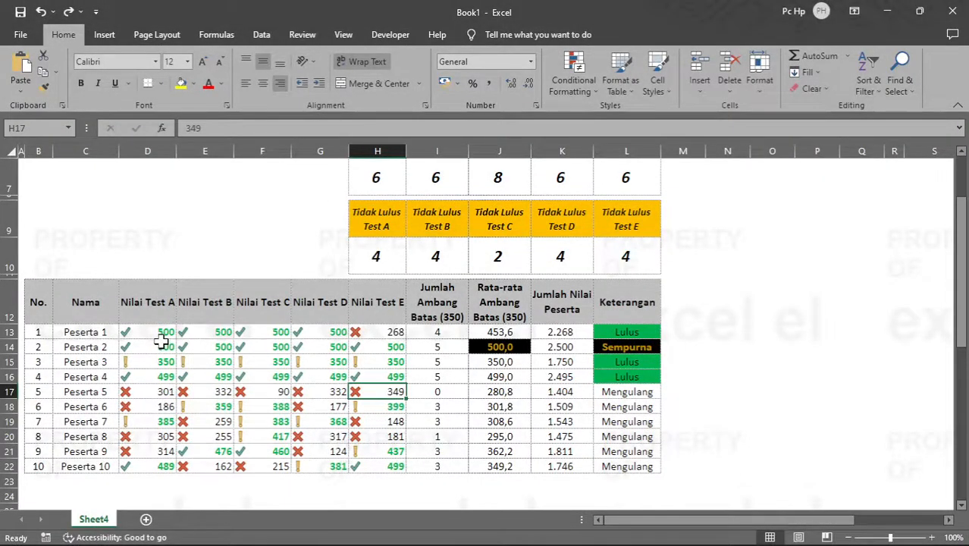
Step: Fill the Jumlah Peserta cell B4 with a COUNT formula over the participant numbers B13:B22
drag(162, 334, 379, 457)
scroll(315, 390, up, 2)
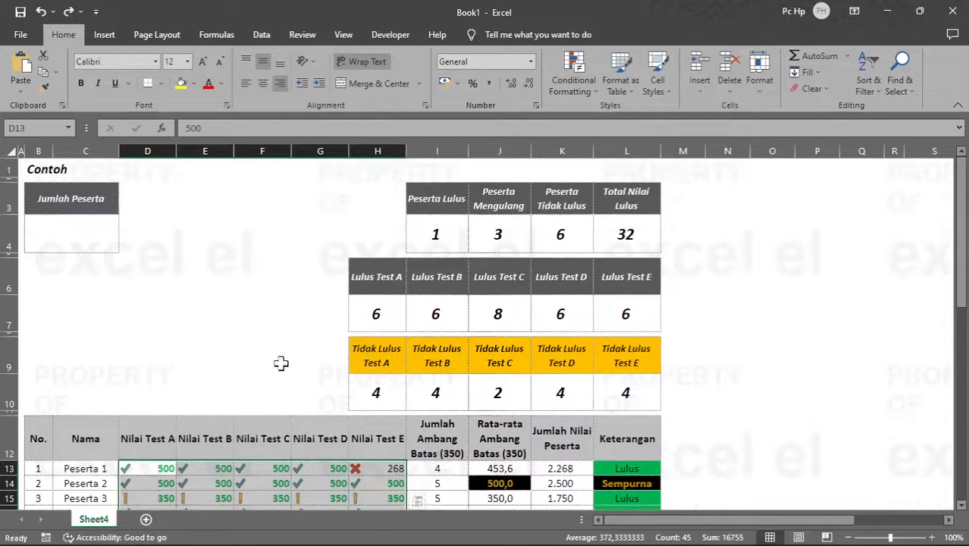
click(96, 232)
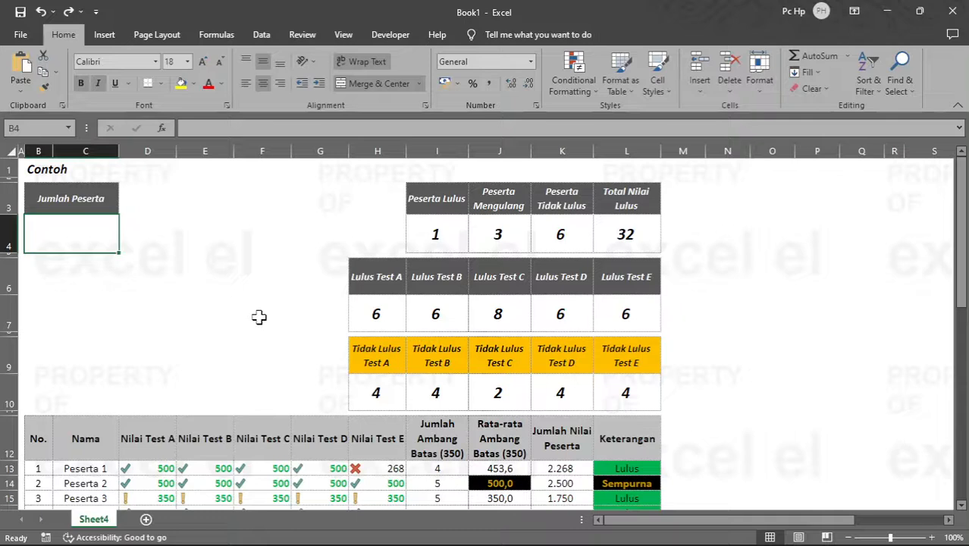
text(=count)
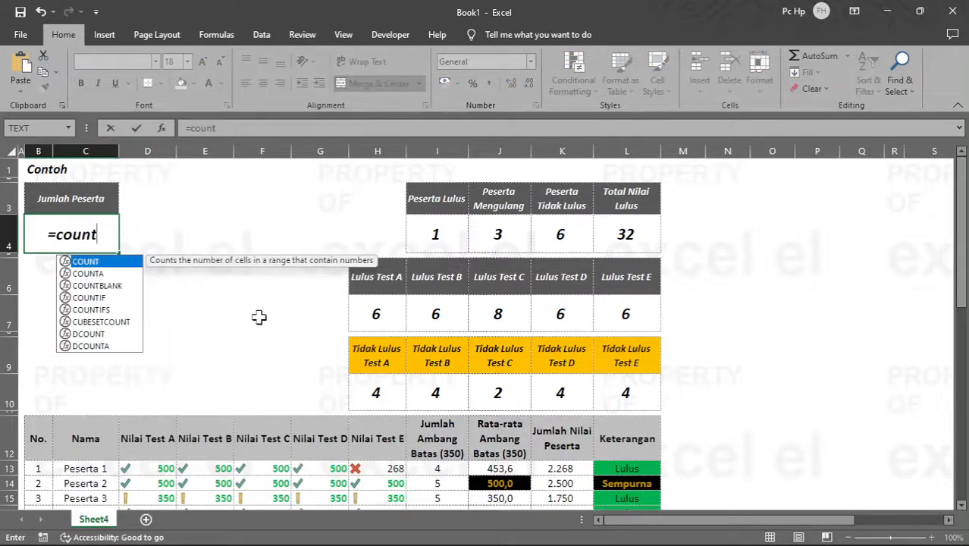
key(Tab)
key(Down)
key(Down)
key(Down)
key(Down)
key(Down)
key(Down)
key(Down)
key(Down)
key(Down)
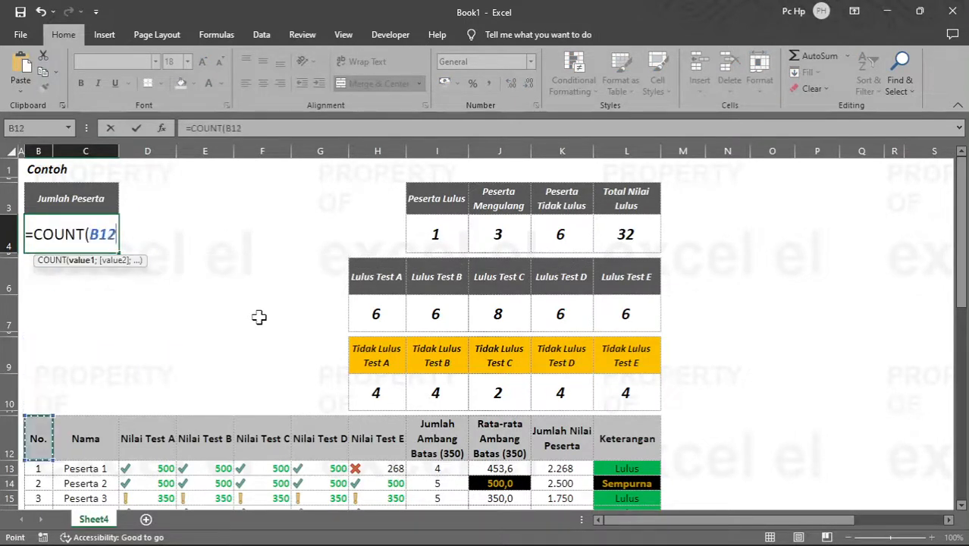
key(ctrl+shift+Down)
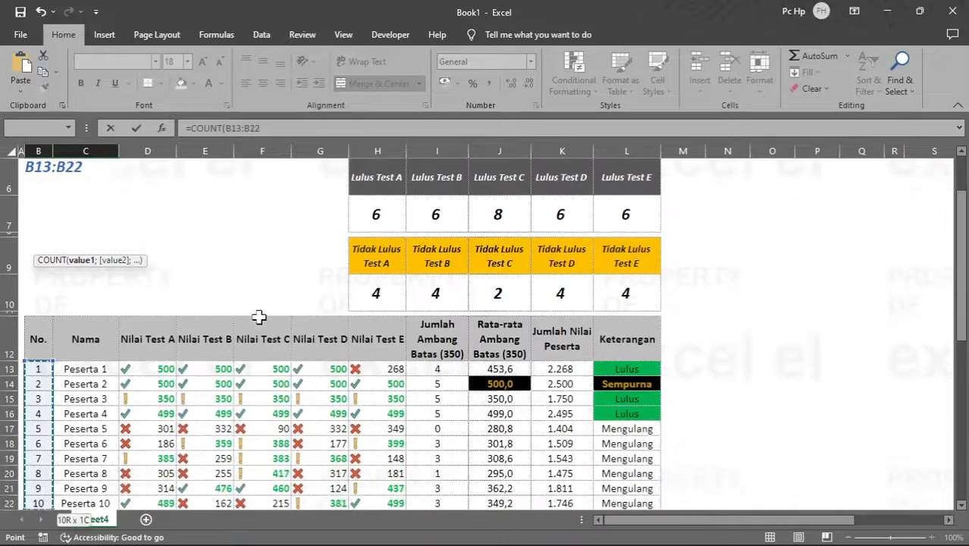
key(Return)
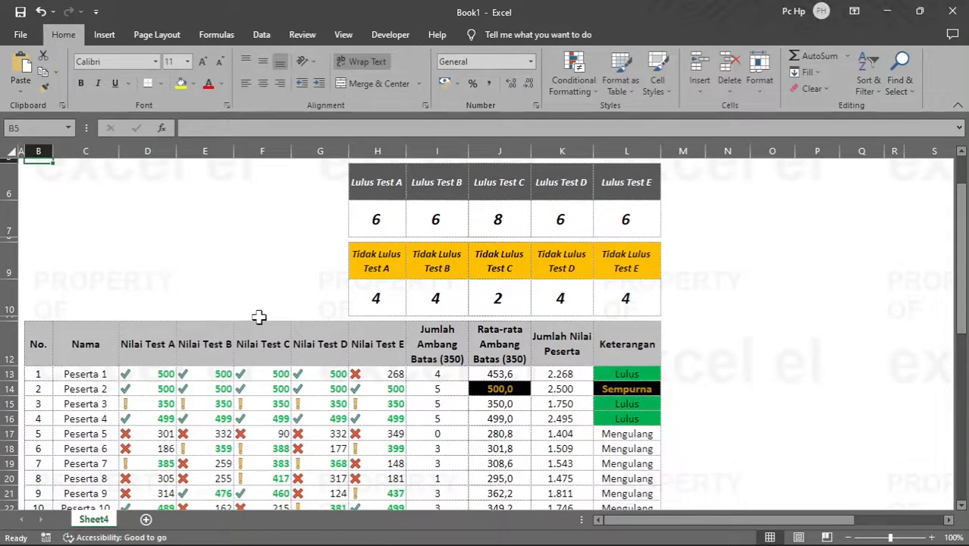
scroll(259, 316, up, 1)
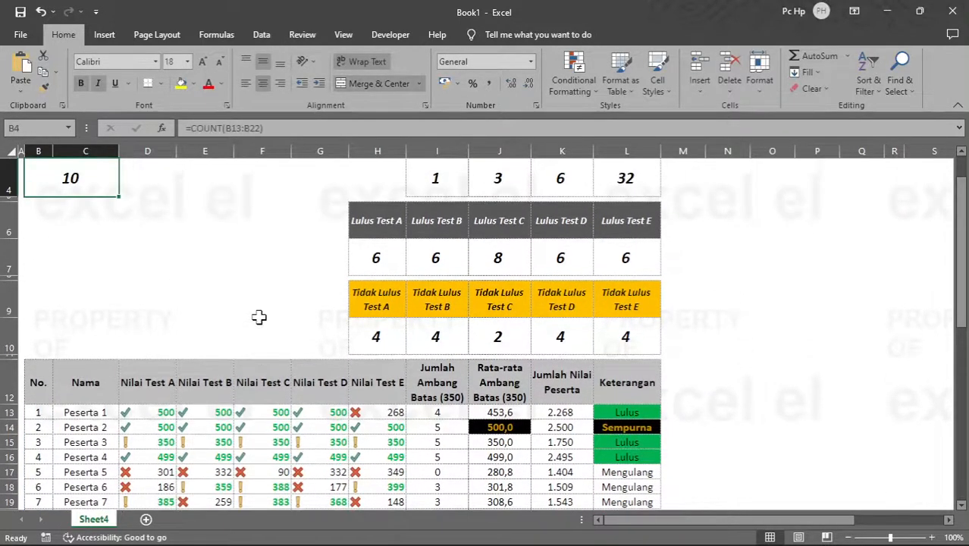
Step: Count the participant names in C13:C22 with a COUNTA formula in cell D4, beside the Jumlah Peserta result
key(Up)
key(Right)
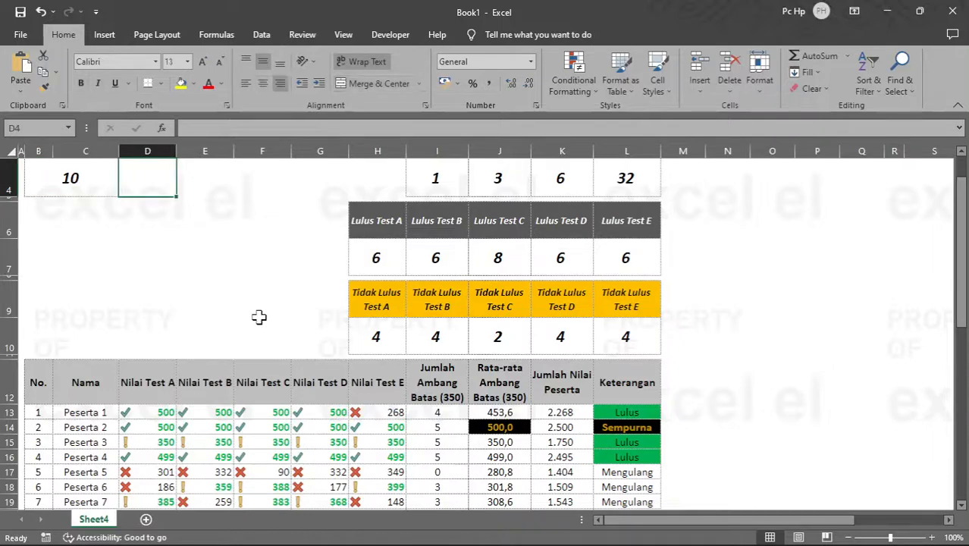
text(=C)
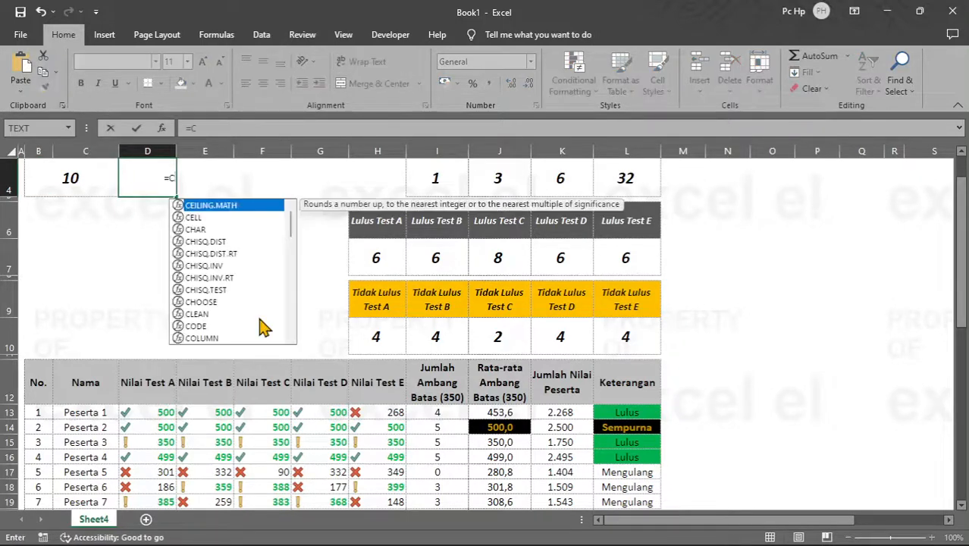
text(ou)
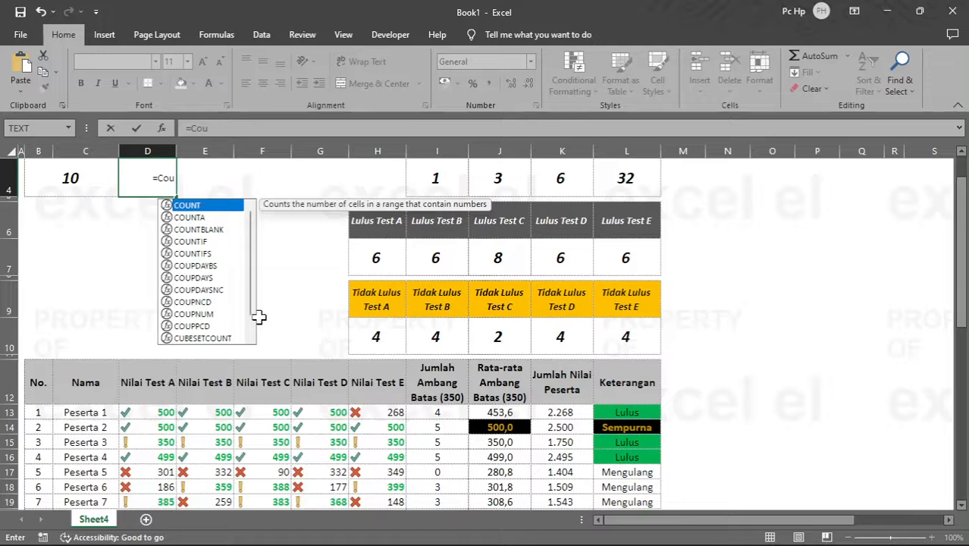
text(n)
key(Down)
key(Tab)
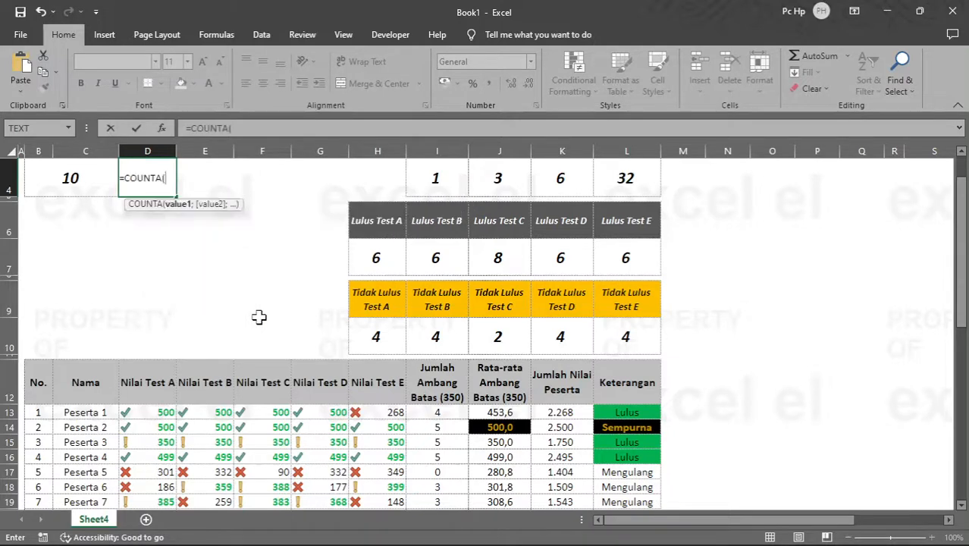
key(Down)
key(Down)
key(Down)
key(Down)
key(Down)
key(Down)
key(Down)
key(Left)
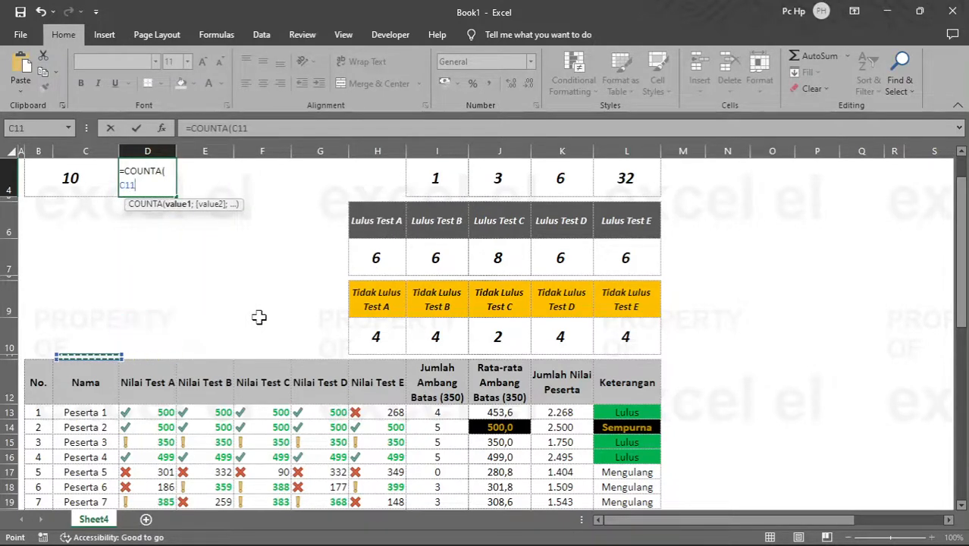
key(Down)
key(Down)
key(ctrl+shift+Down)
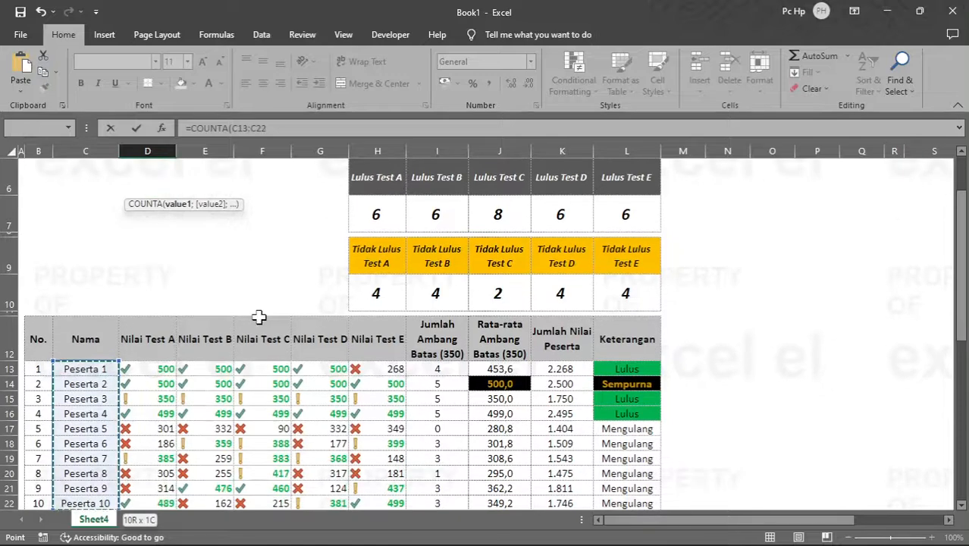
key(Return)
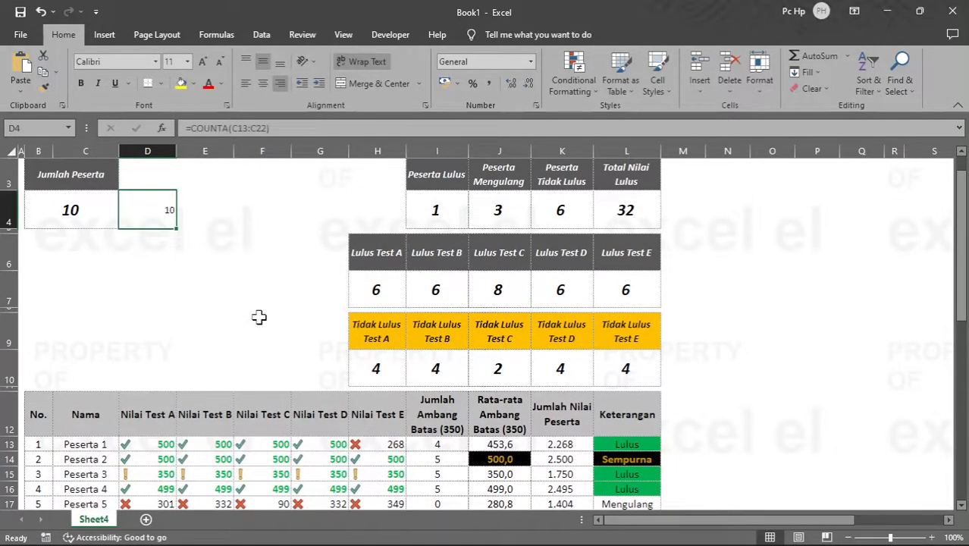
Step: Format the COUNTA result in cell D4 as bold at font size 25
click(180, 61)
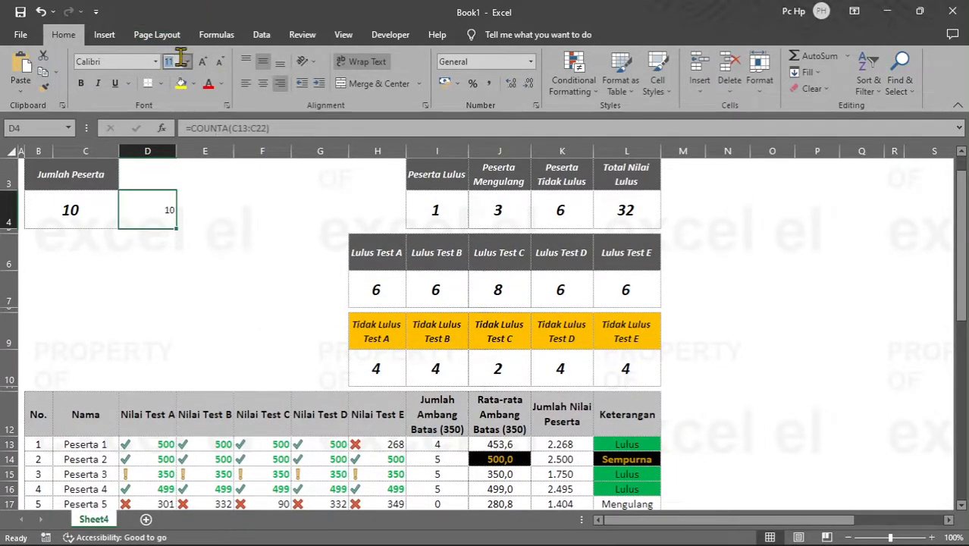
text(25)
key(Return)
key(ctrl+b)
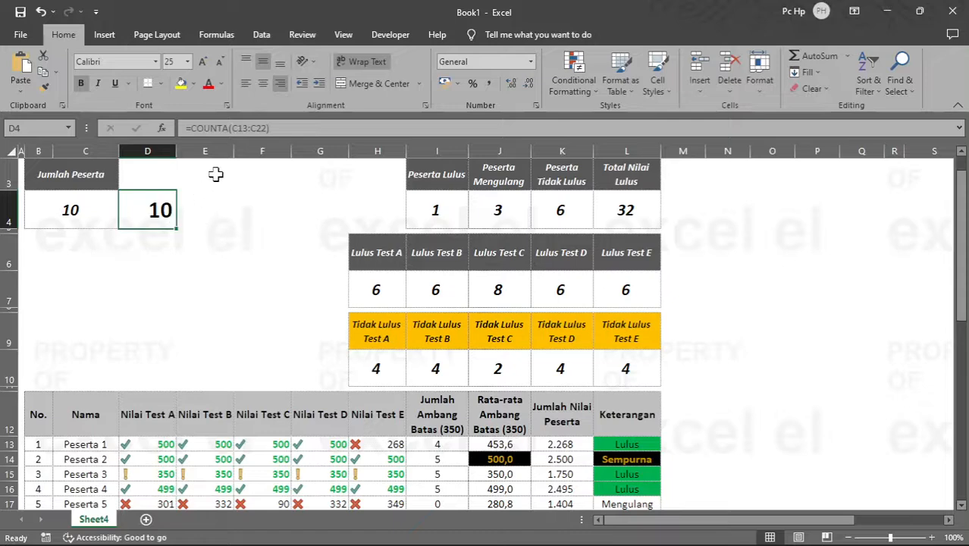
Step: Change the COUNTA formula in D4 to count the participant numbers in B13:B22, and compare it with the COUNT formula in B4
scroll(132, 433, down, 1)
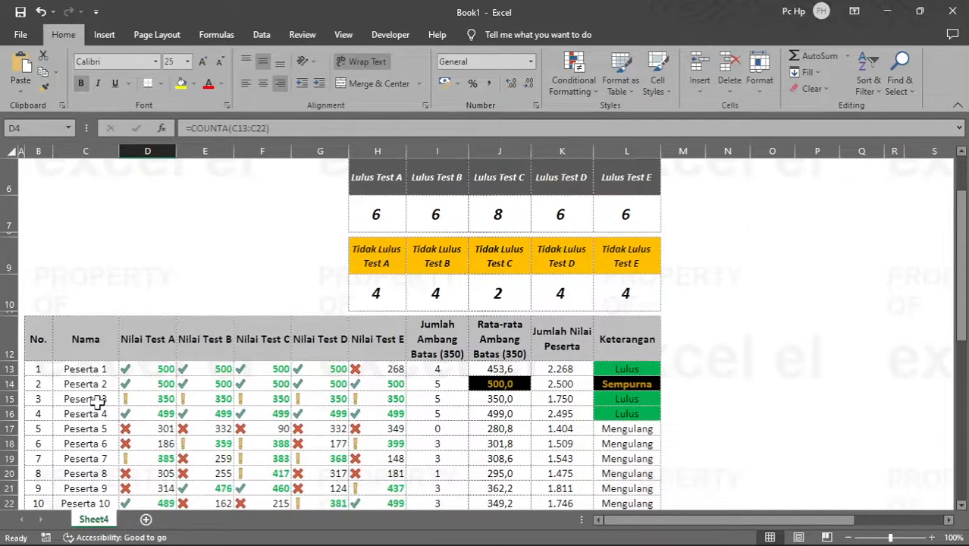
scroll(97, 404, up, 1)
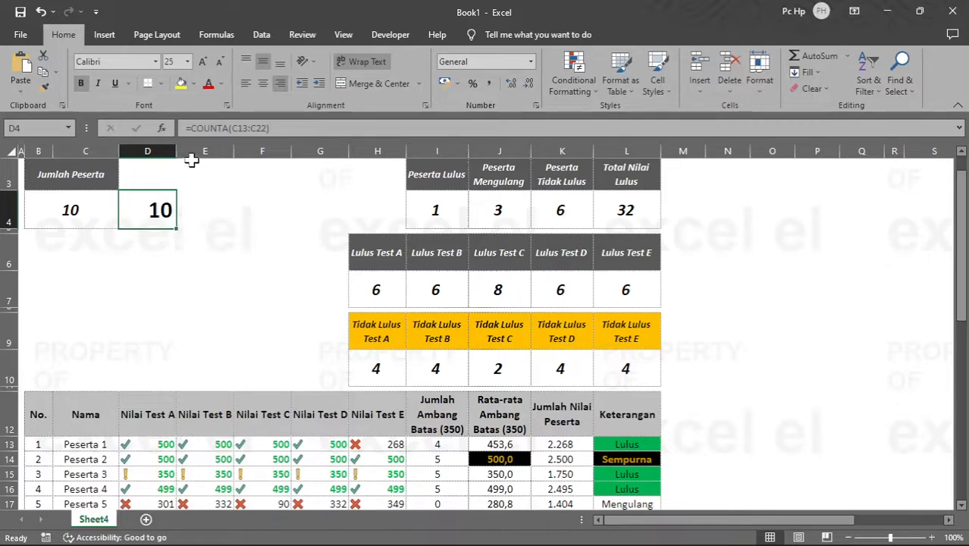
click(238, 129)
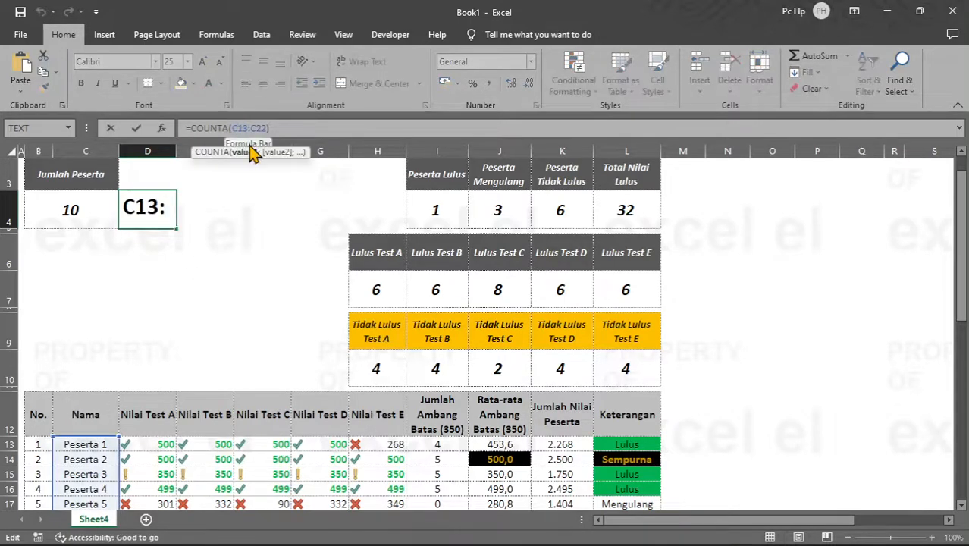
key(BackSpace)
text(B)
click(253, 129)
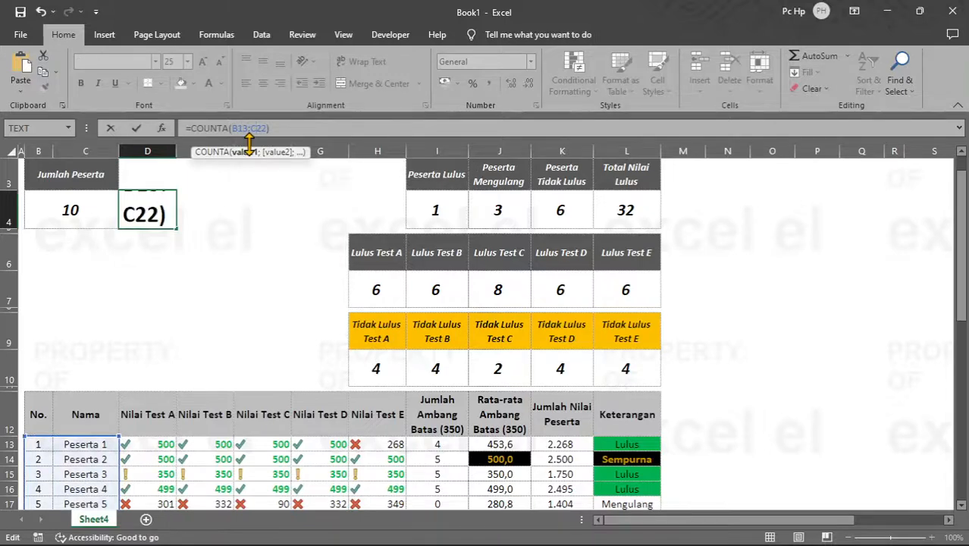
key(BackSpace)
text(B)
key(Return)
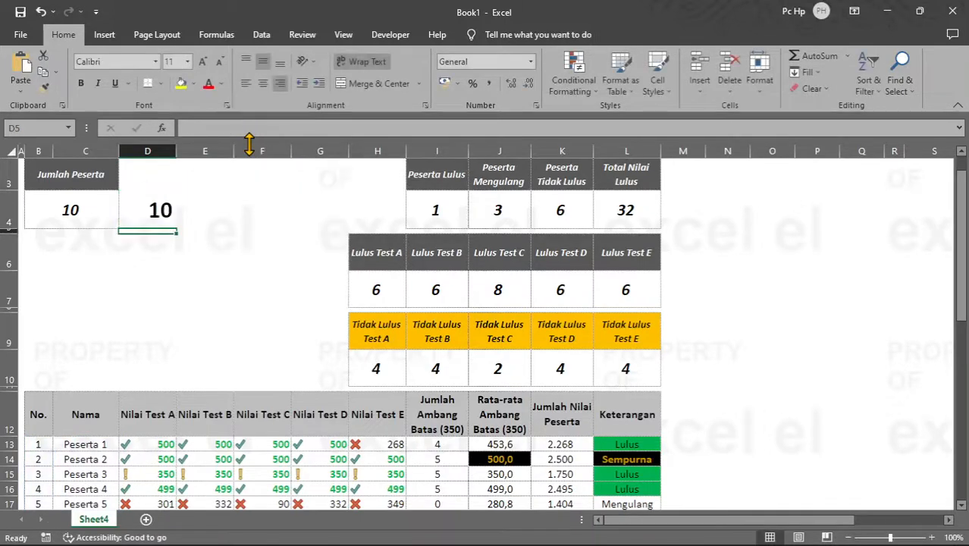
click(159, 209)
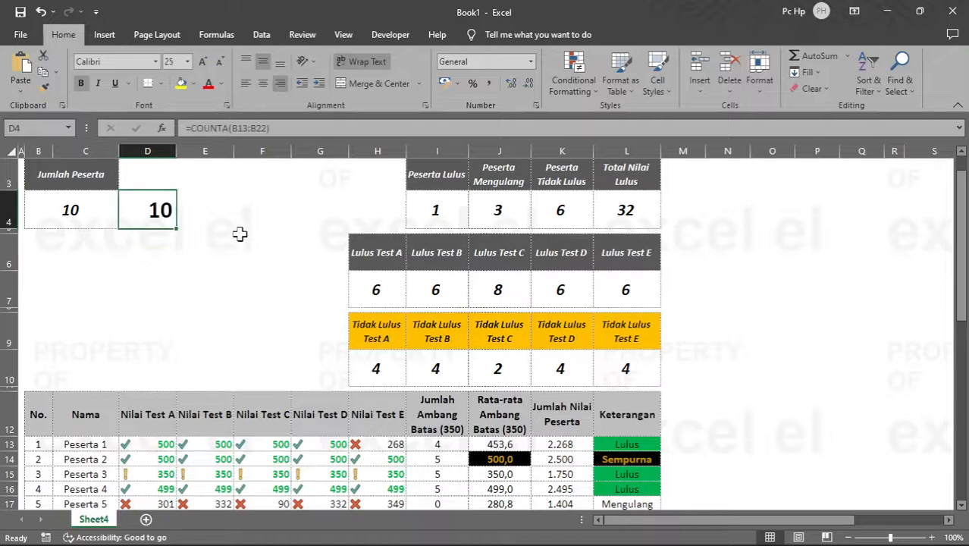
click(71, 208)
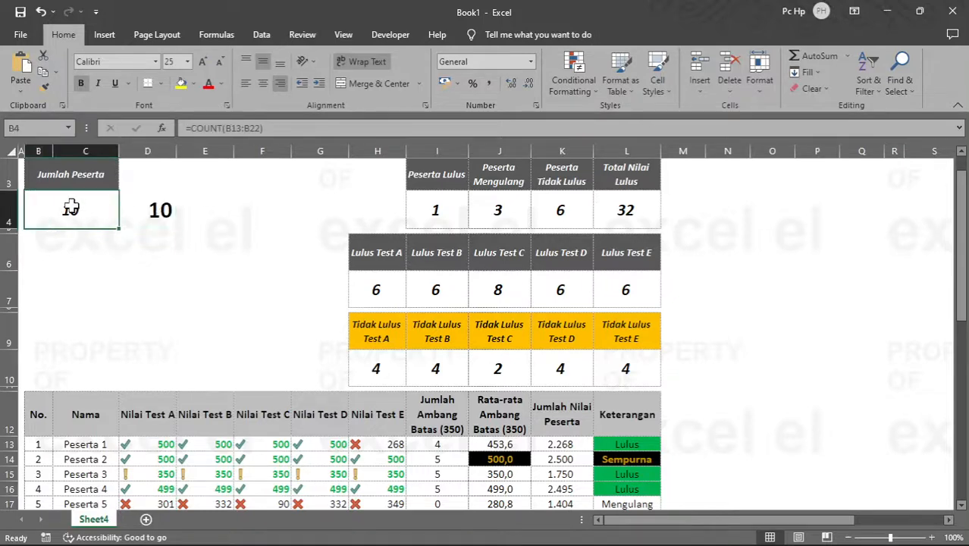
click(166, 201)
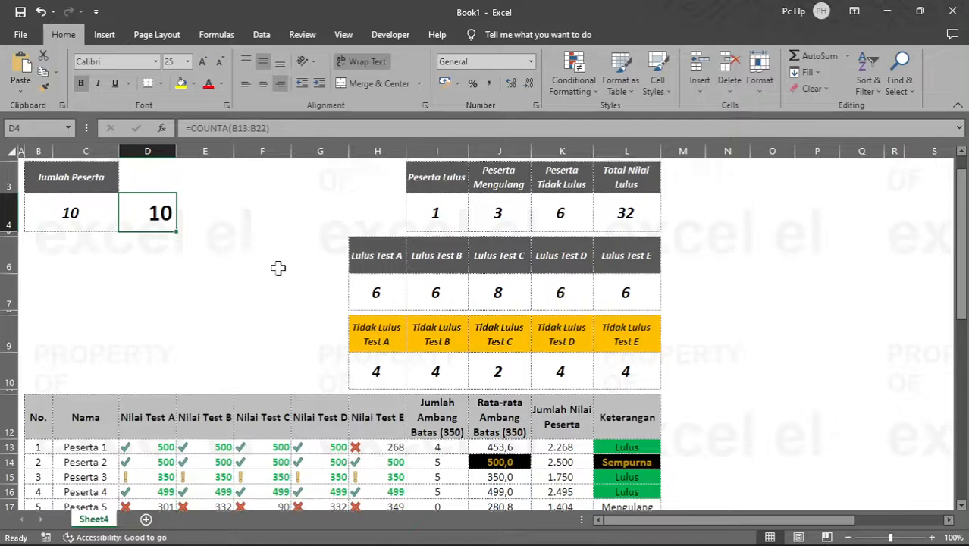
scroll(275, 266, up, 1)
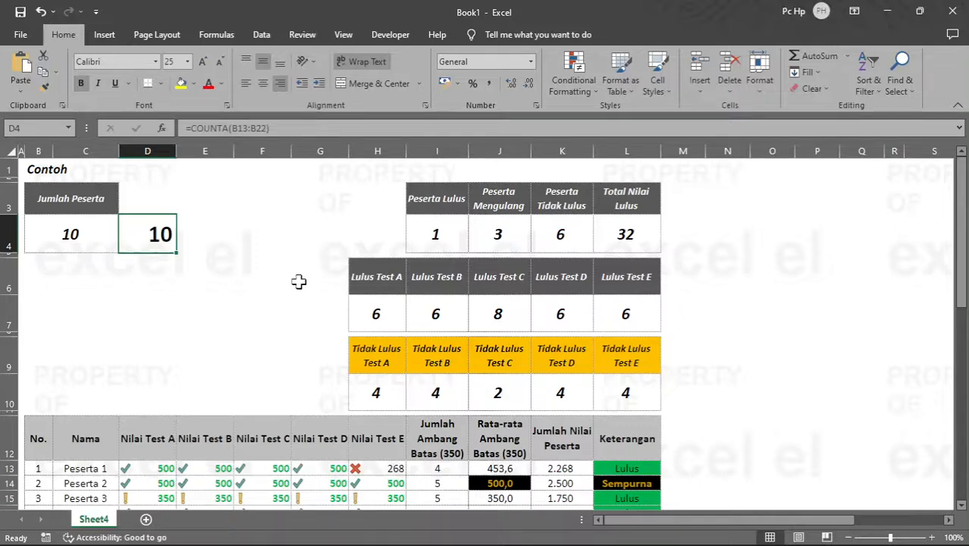
scroll(299, 281, down, 2)
scroll(299, 281, up, 2)
click(299, 280)
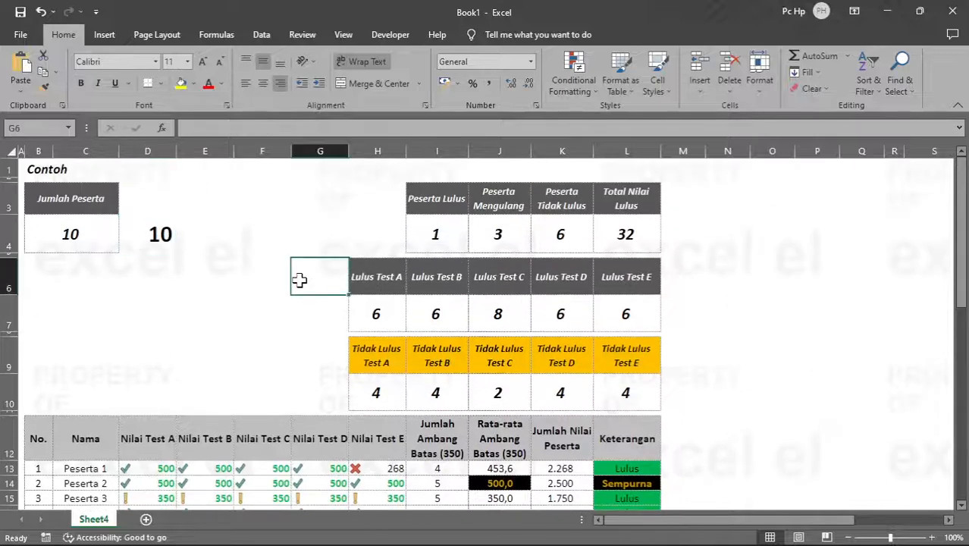
click(243, 293)
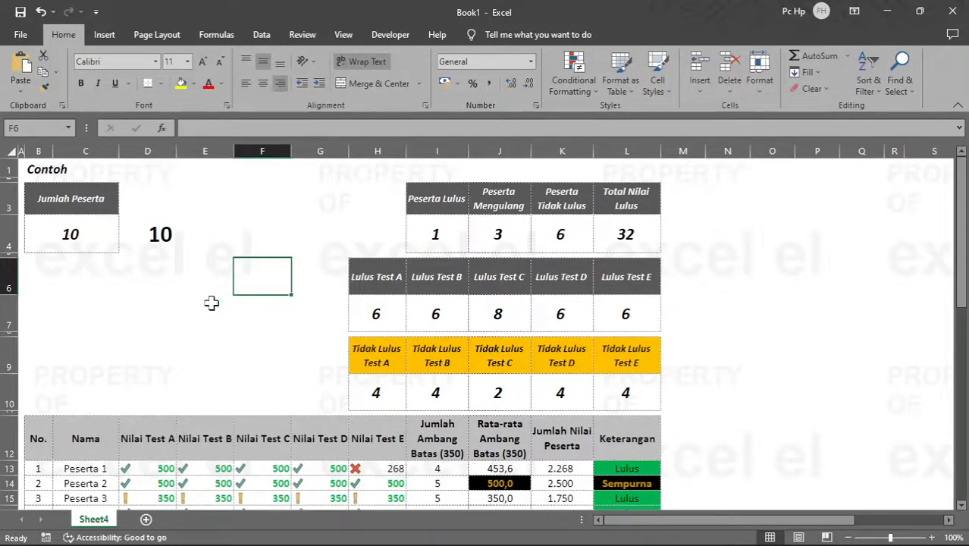